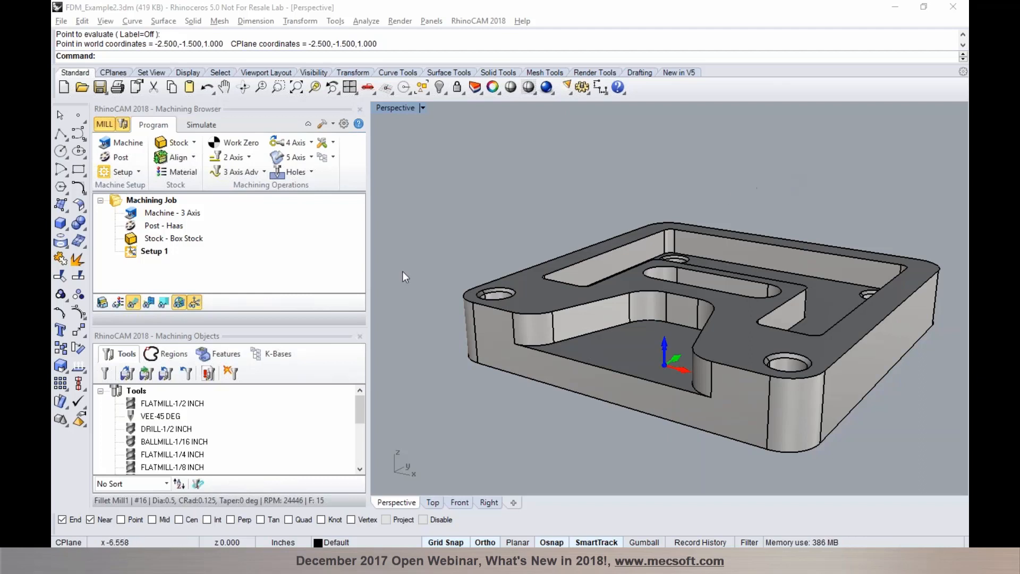
Step: Run Automatic Feature Detection on the part to find its machinable features
left_click(220, 355)
left_click_drag(216, 326, 216, 285)
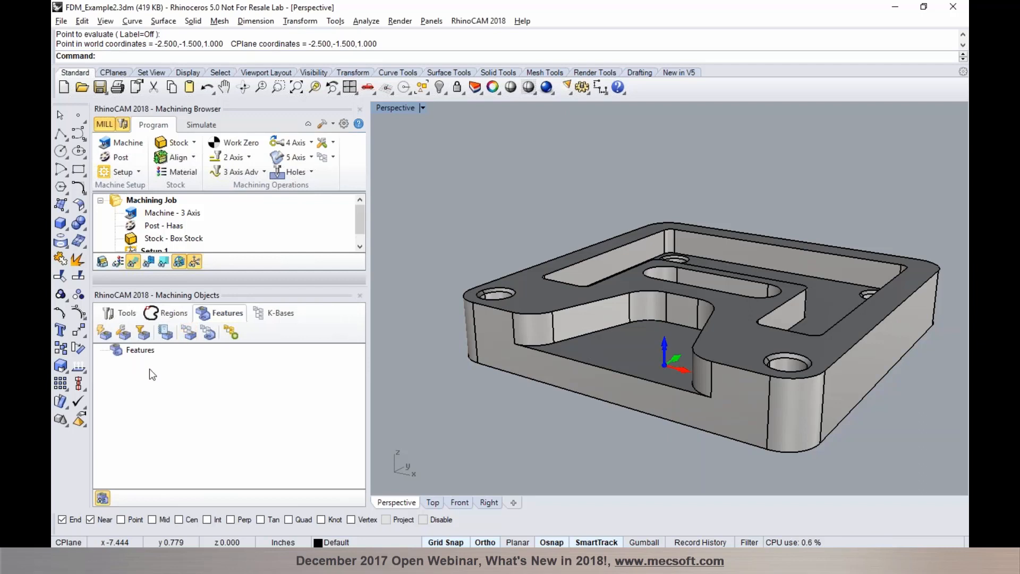
left_click(104, 335)
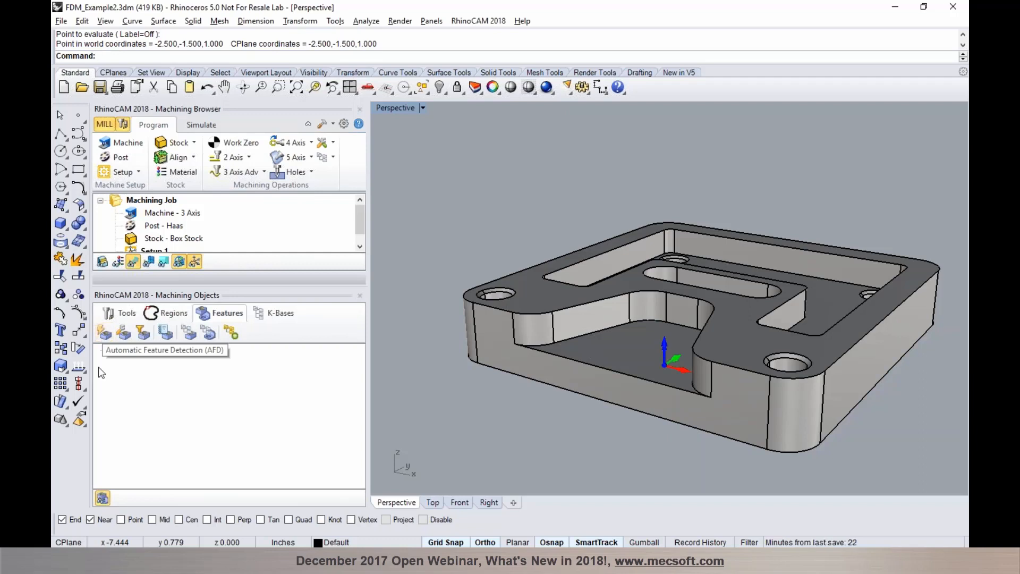
left_click(105, 335)
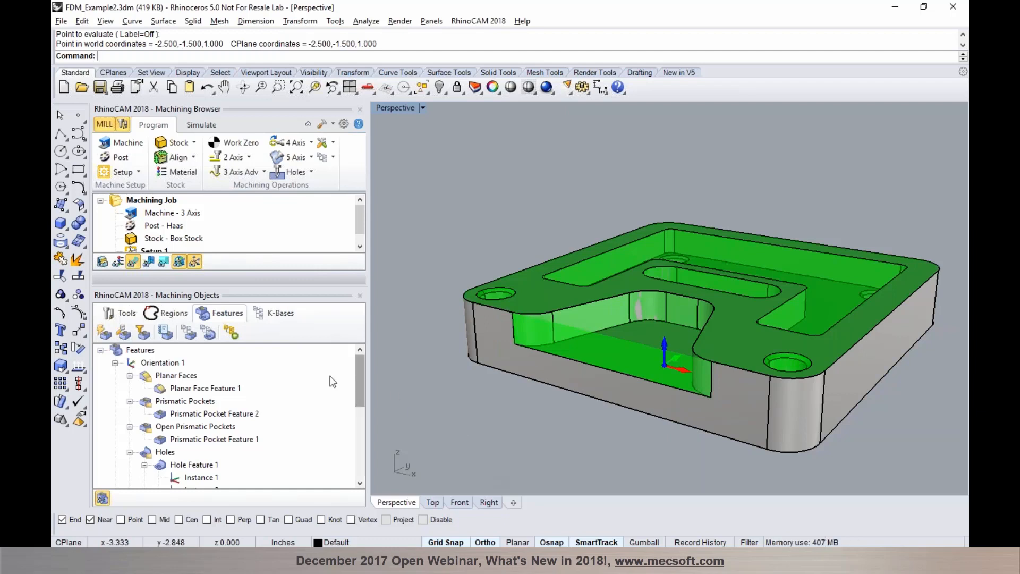
Step: Highlight Orientation 1 on the model and examine its detected planar face, pocket and hole features
left_click(114, 366)
left_click(115, 364)
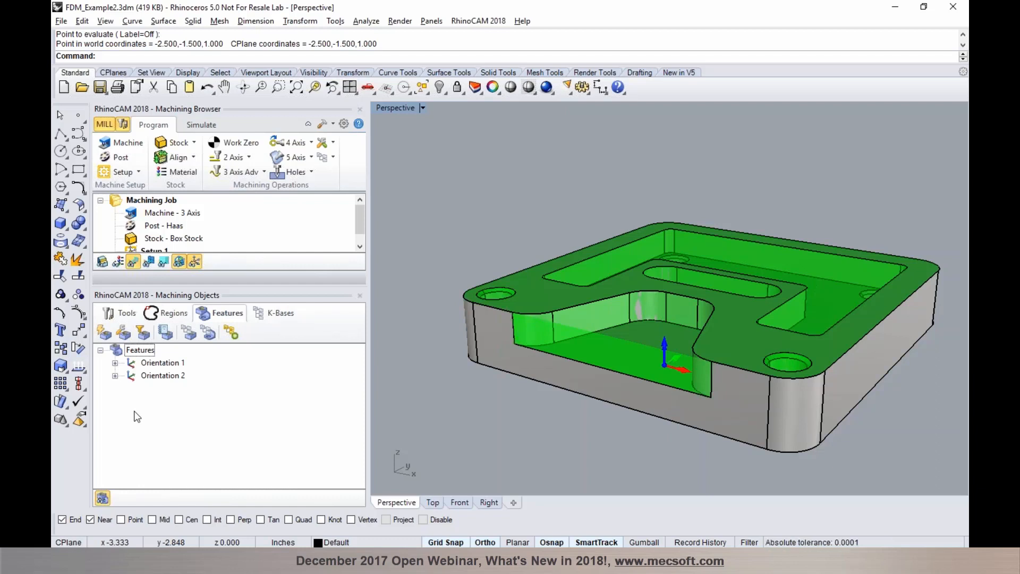
left_click(124, 365)
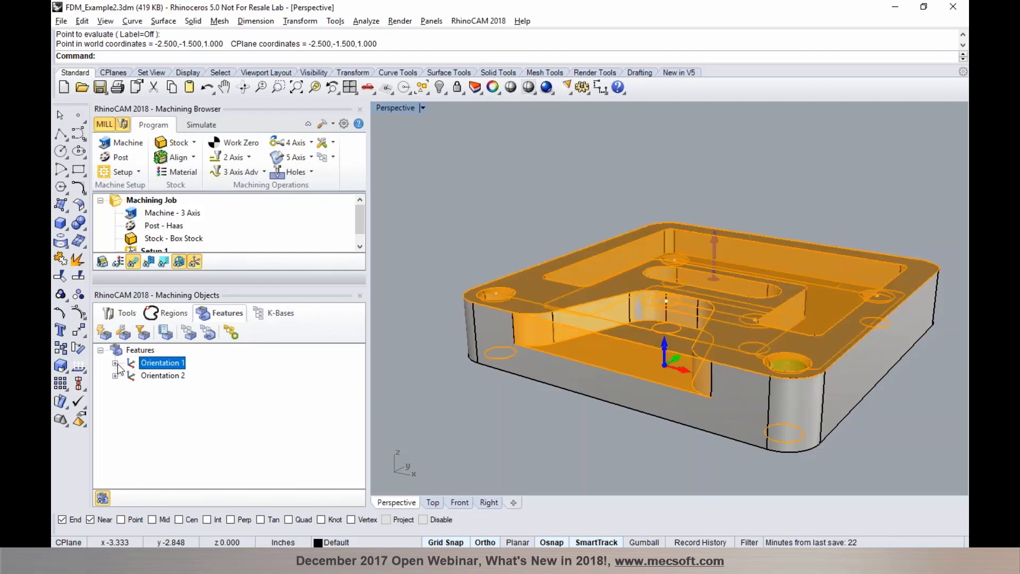
left_click(114, 363)
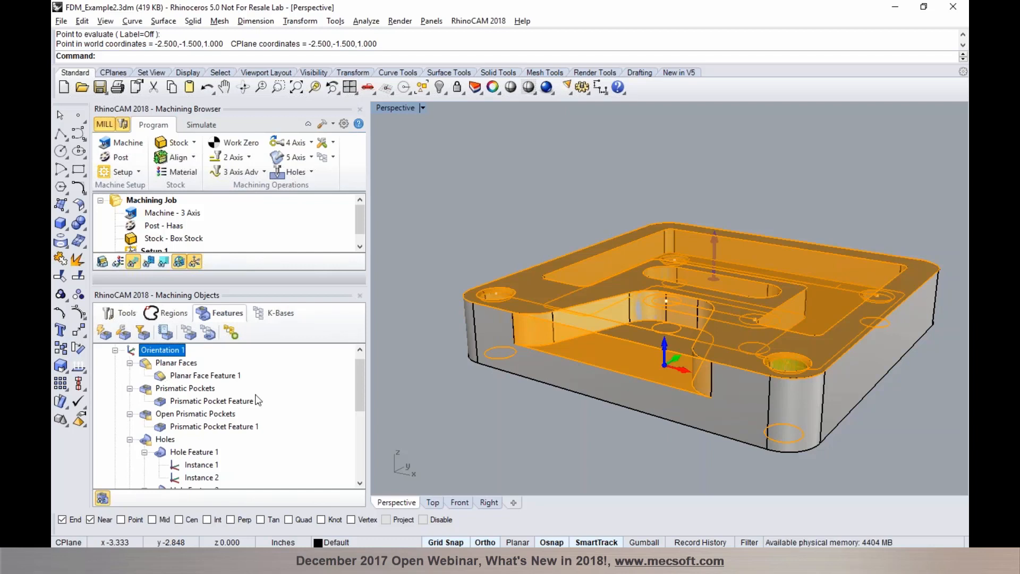
right_click_drag(593, 414, 593, 423)
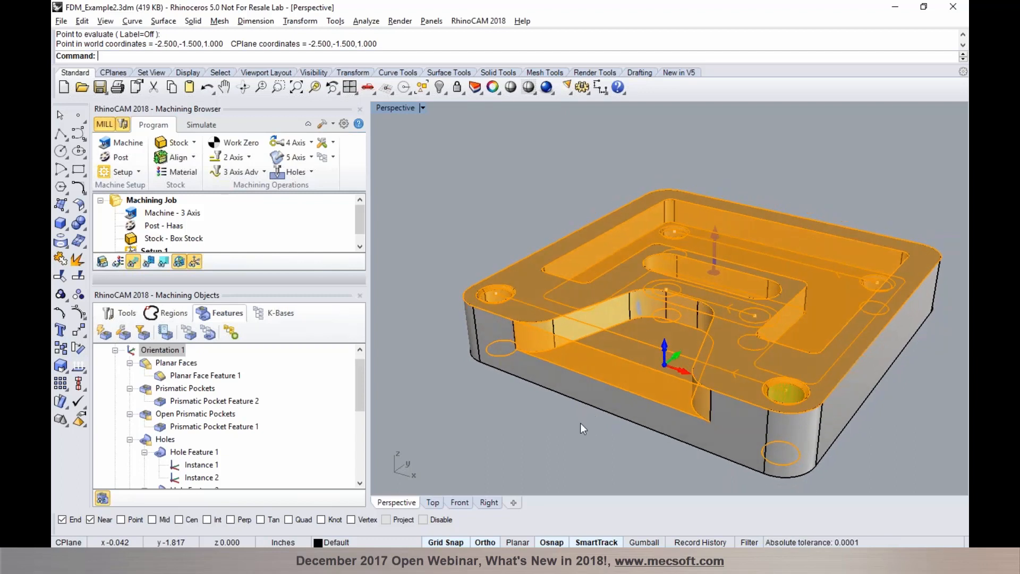
left_click_drag(362, 401, 360, 363)
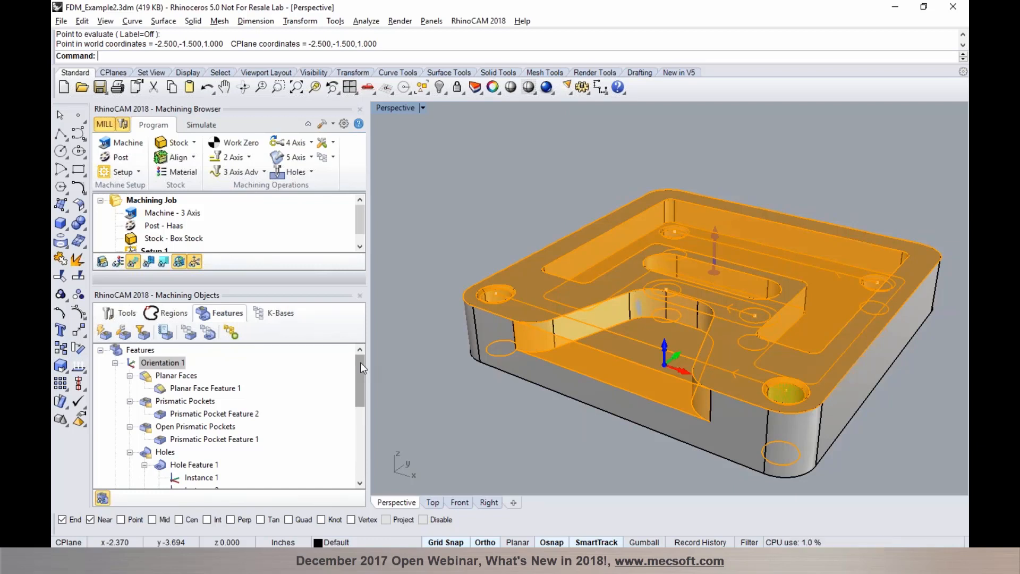
Step: Generate machining operations for the Orientation 1 features with Automatic Feature Machining
left_click(235, 333)
left_click_drag(319, 285, 322, 366)
left_click(159, 240)
Step: Examine the facing, pocketing, slotting, profiling, drilling and chamfering toolpaths on the part one after another
left_click(161, 251)
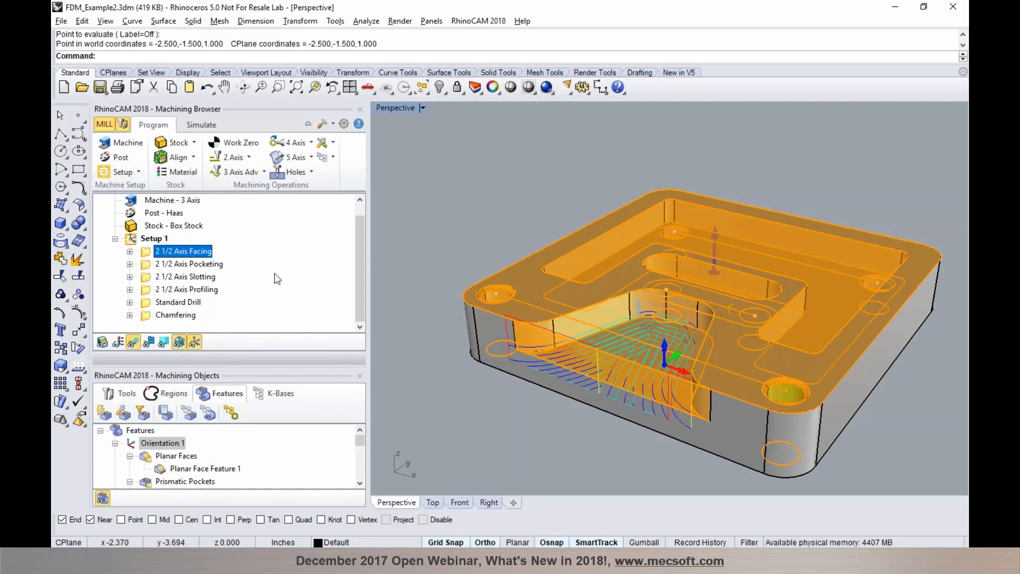
left_click(178, 264)
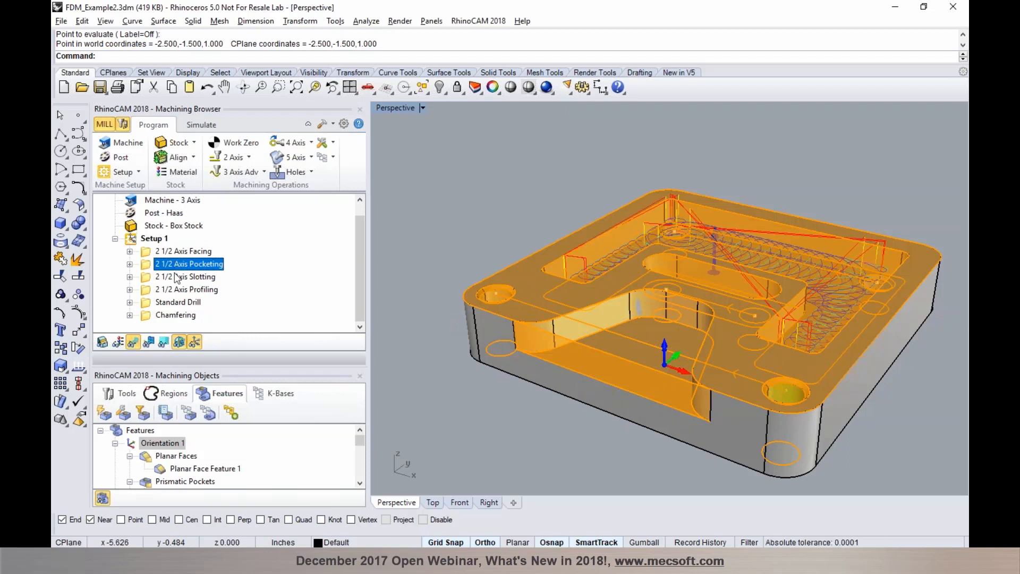
left_click(178, 280)
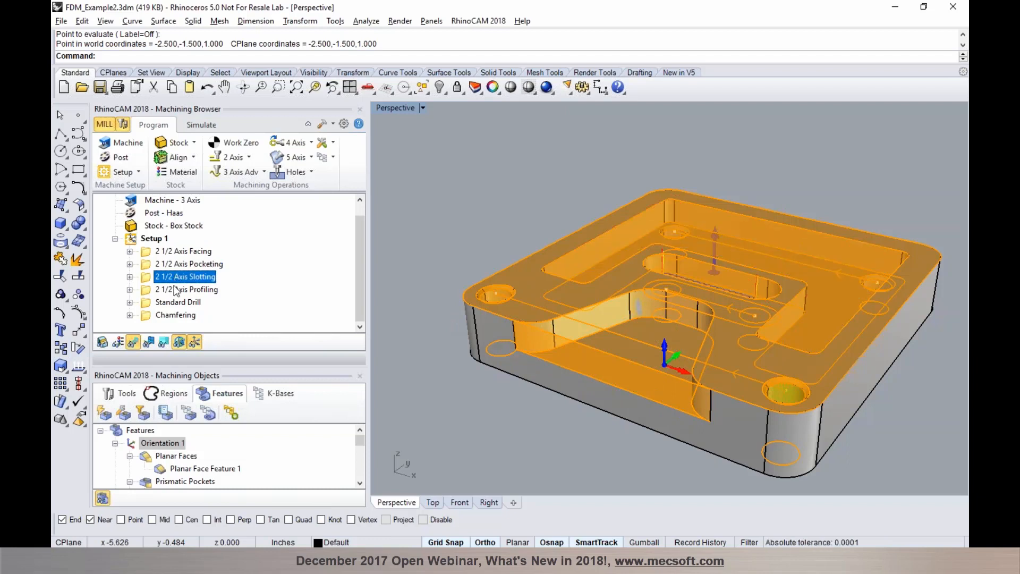
right_click_drag(463, 423, 465, 400)
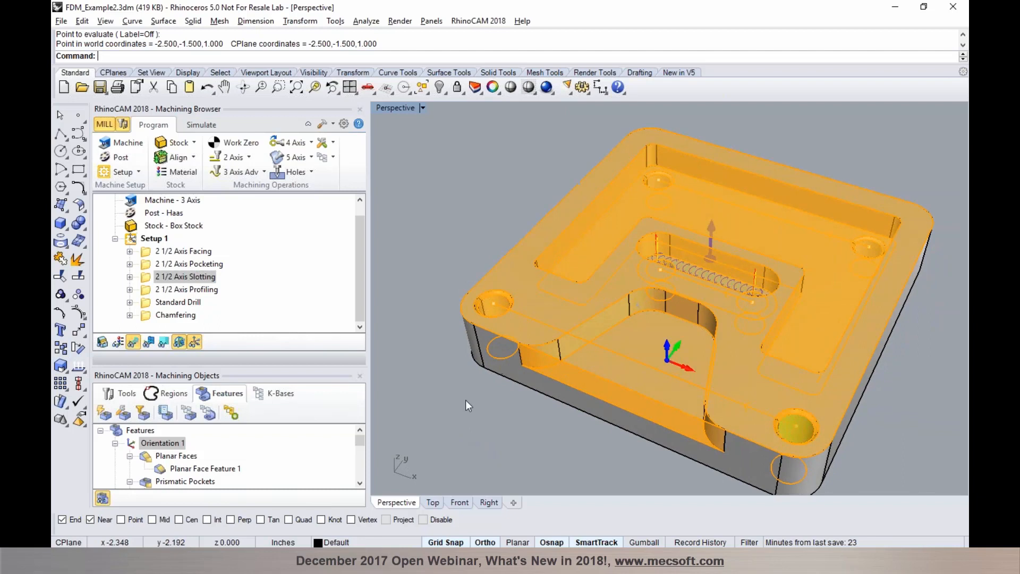
left_click(179, 289)
left_click(178, 302)
left_click(176, 315)
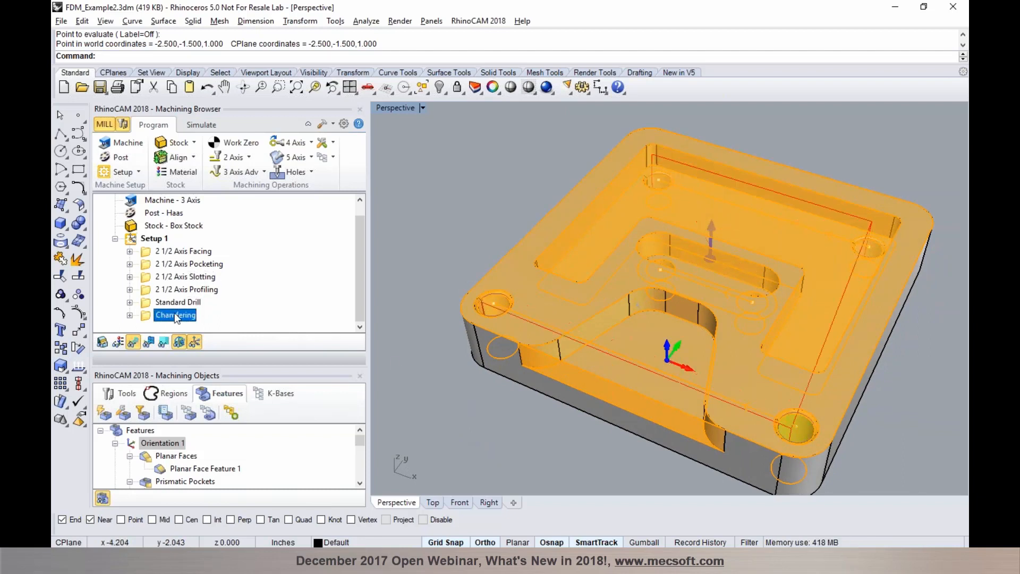
Step: Simulate material removal for all operations in Setup 1 and inspect the cut stock
left_click(154, 238)
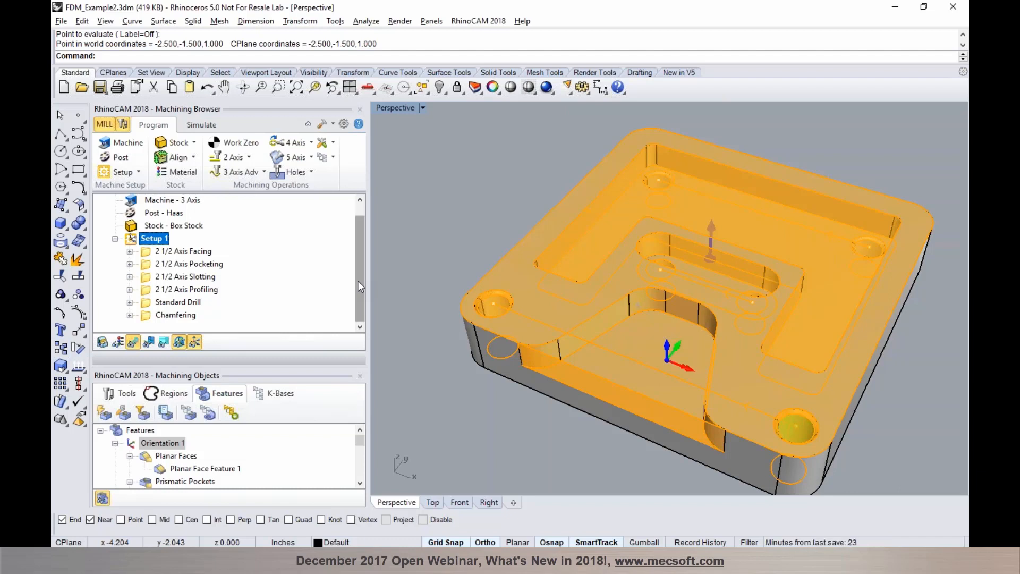
left_click_drag(314, 367, 315, 343)
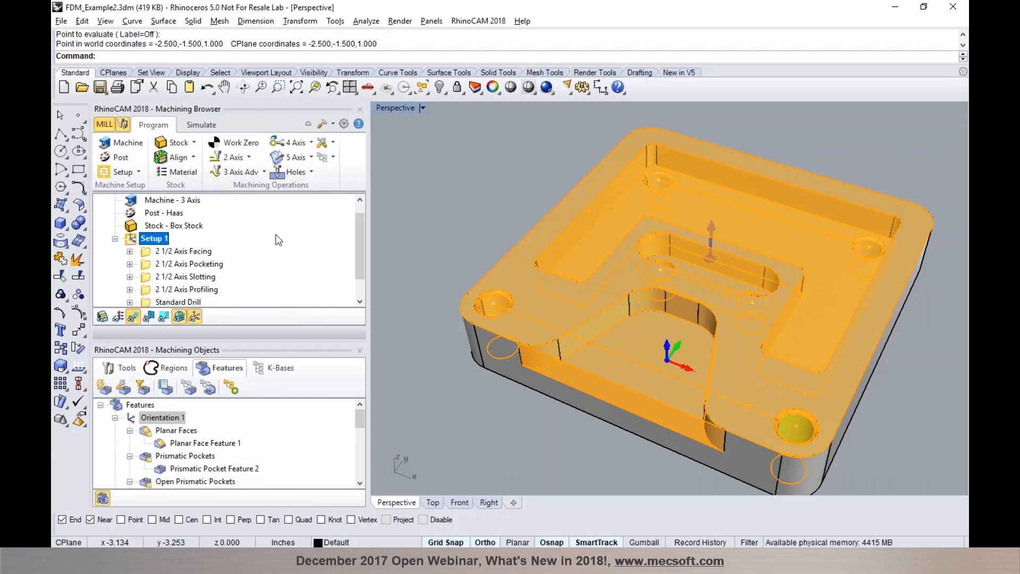
scroll(356, 271, "down", 2)
scroll(345, 271, "up", 2)
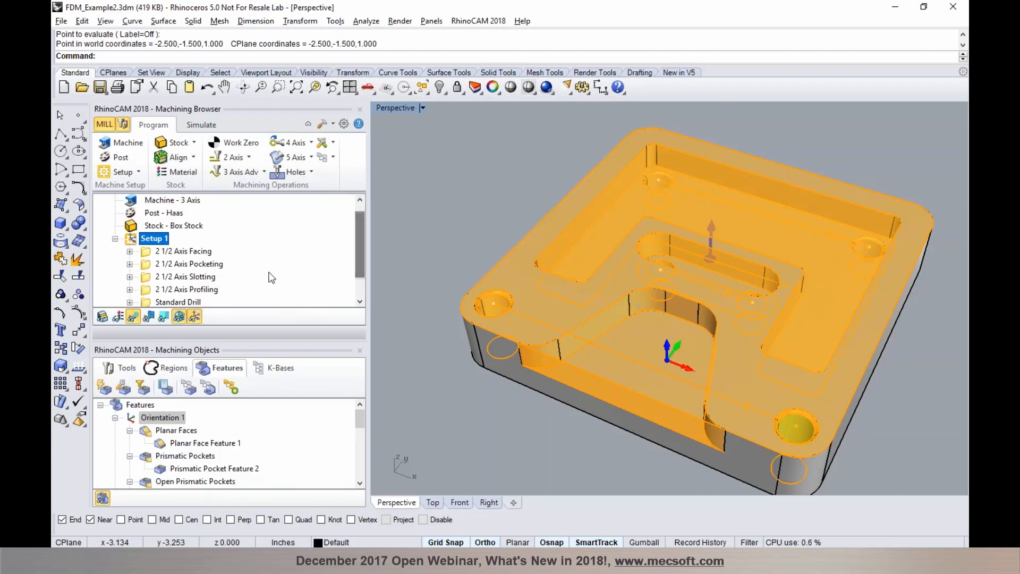
left_click(202, 124)
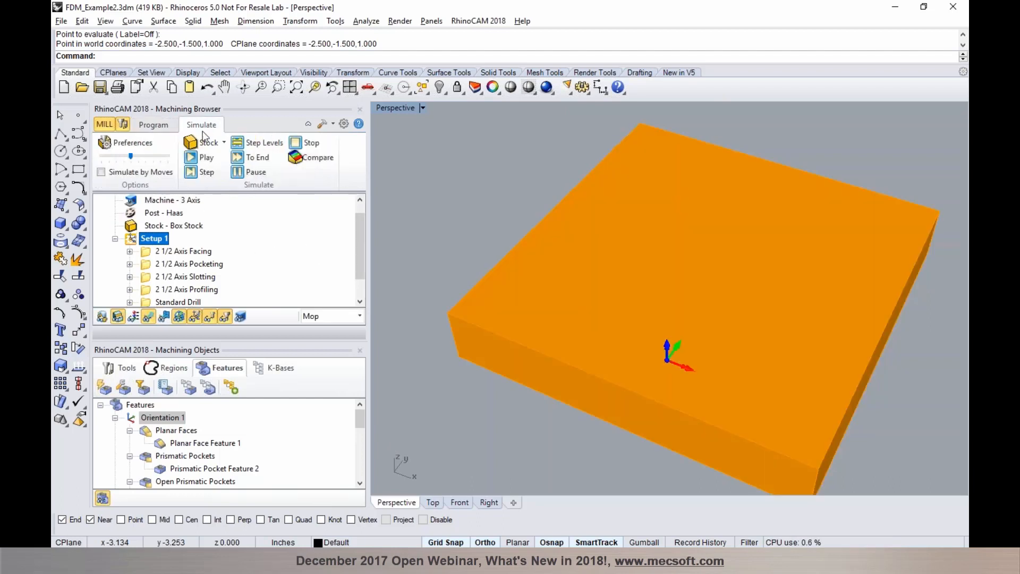
left_click(191, 156)
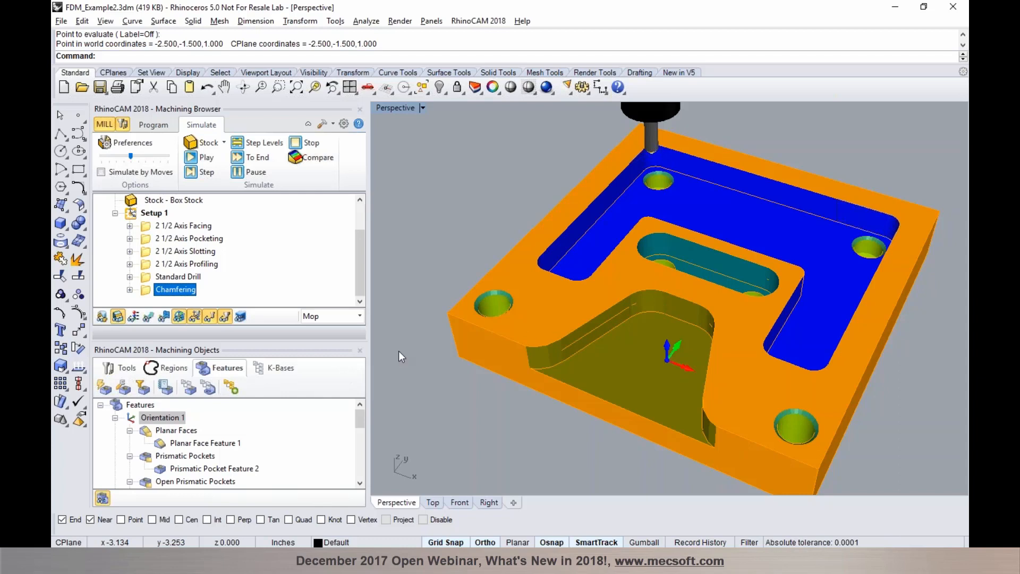
mouse_move(647, 357)
right_mouse_down()
mouse_move(675, 378)
mouse_move(669, 333)
mouse_move(654, 342)
right_mouse_up()
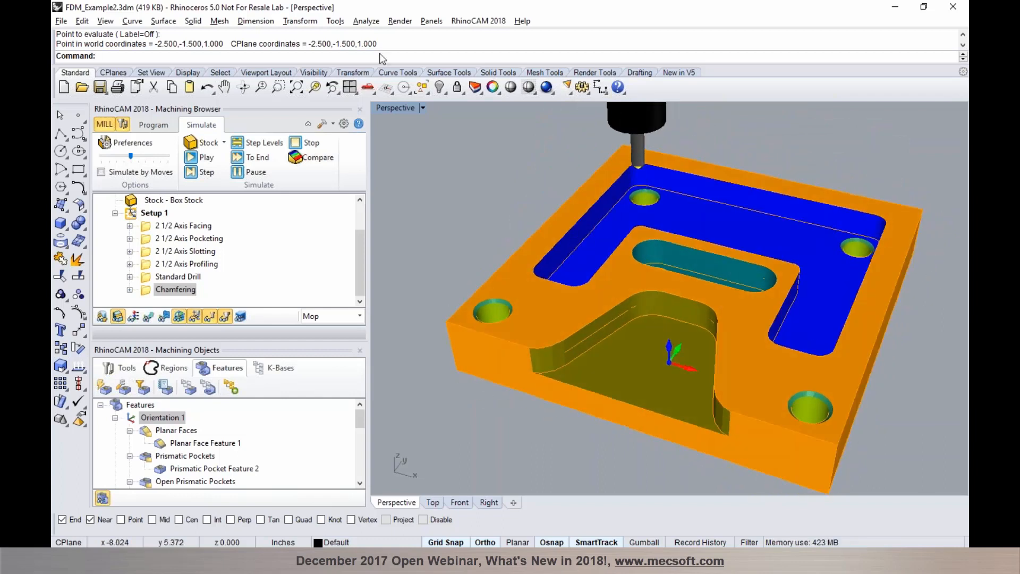
Step: Return to programming and delete Setup 1 with all its machining operations
left_click(165, 127)
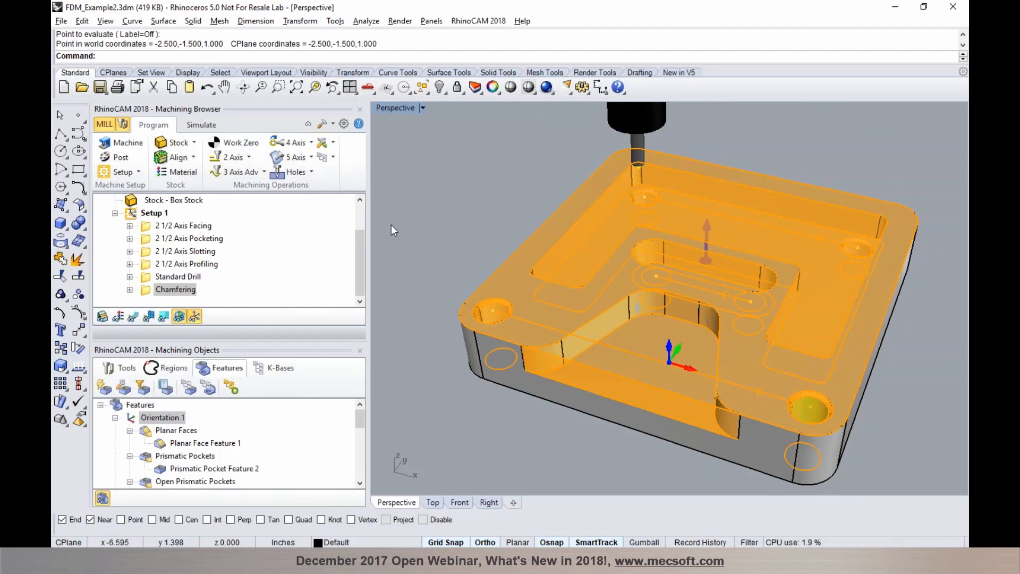
left_click(129, 214)
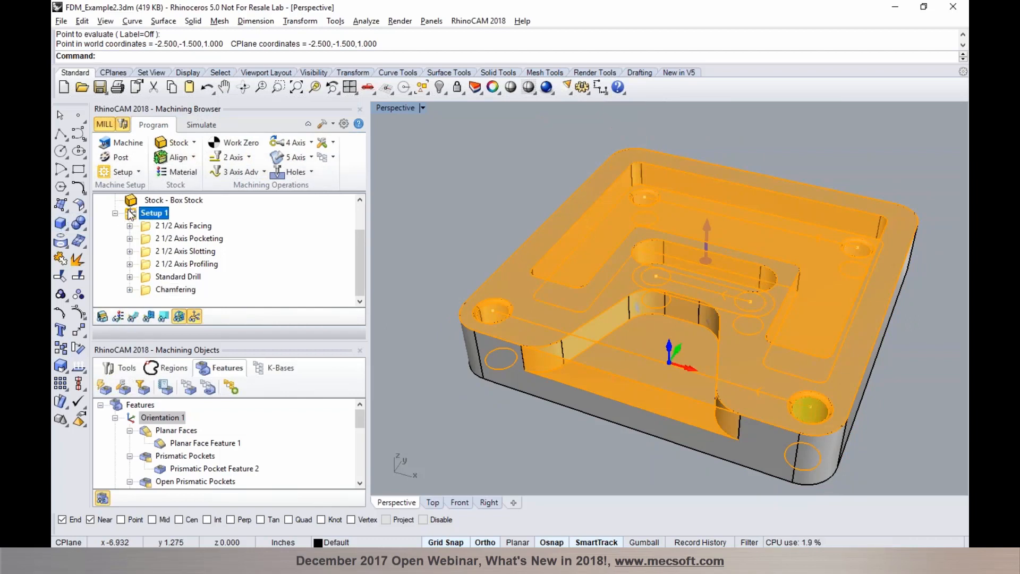
key("Delete")
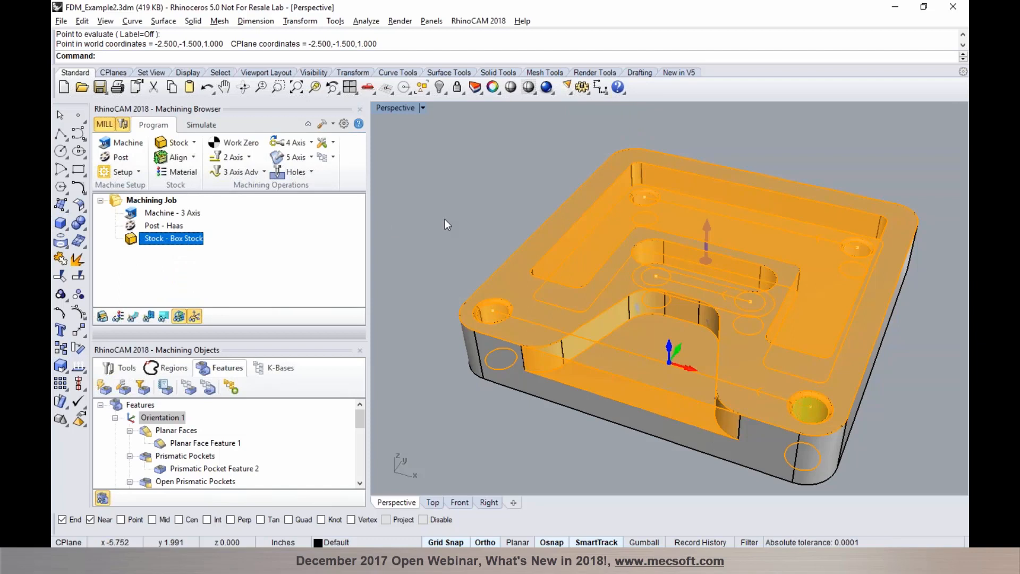
Step: Clear the feature selection and start a 2 1/2 Axis Pocketing operation on the large closed pocket directly from the model
right_click_drag(746, 291, 730, 266)
scroll(726, 230, "up", 3)
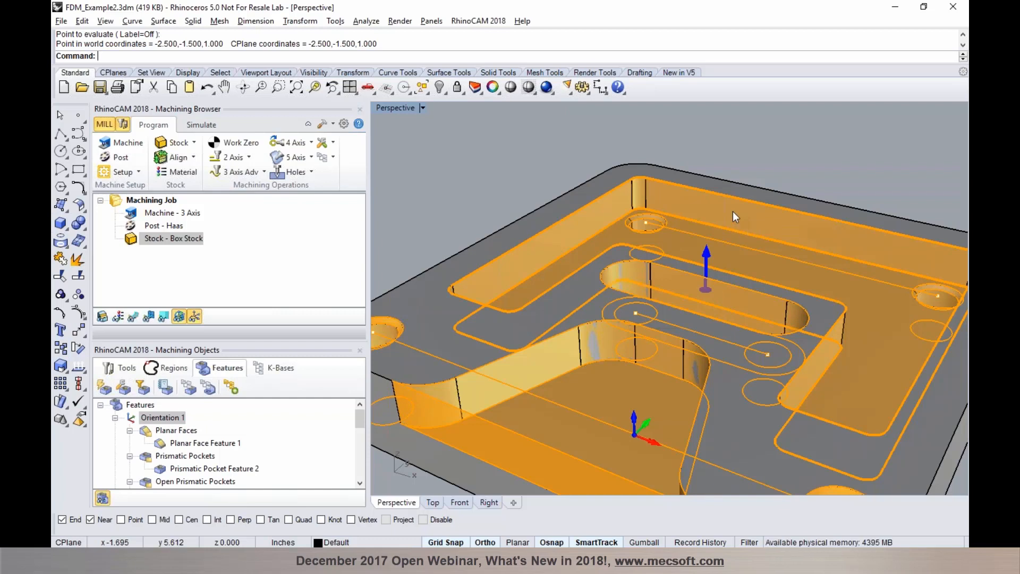
scroll(726, 220, "down", 2)
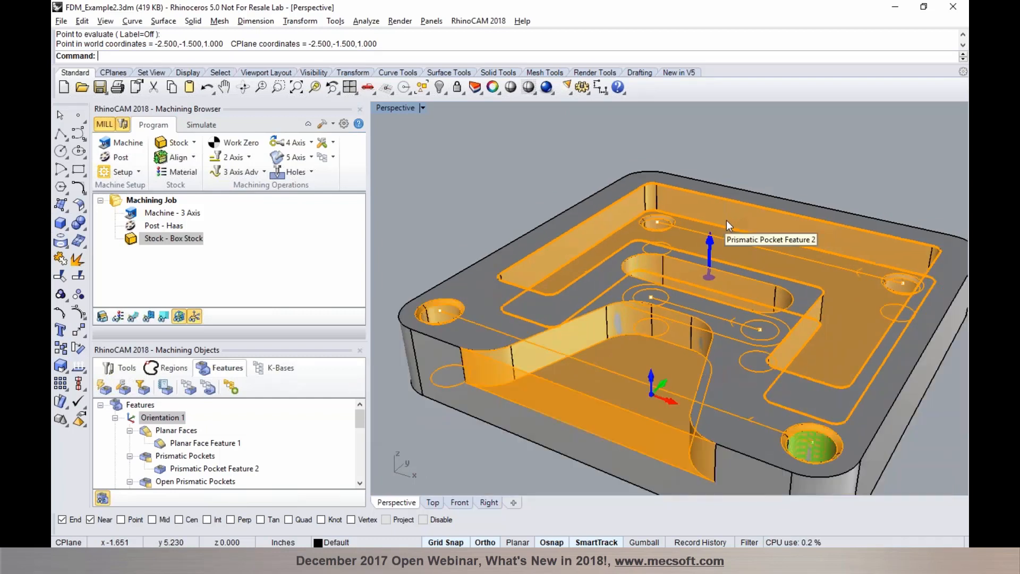
left_click(735, 217)
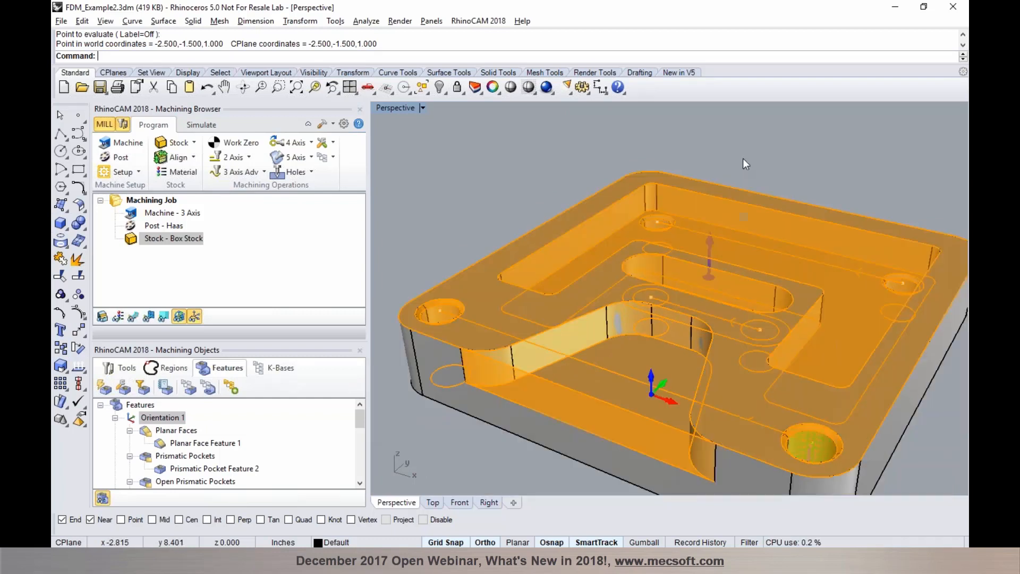
left_click(729, 165)
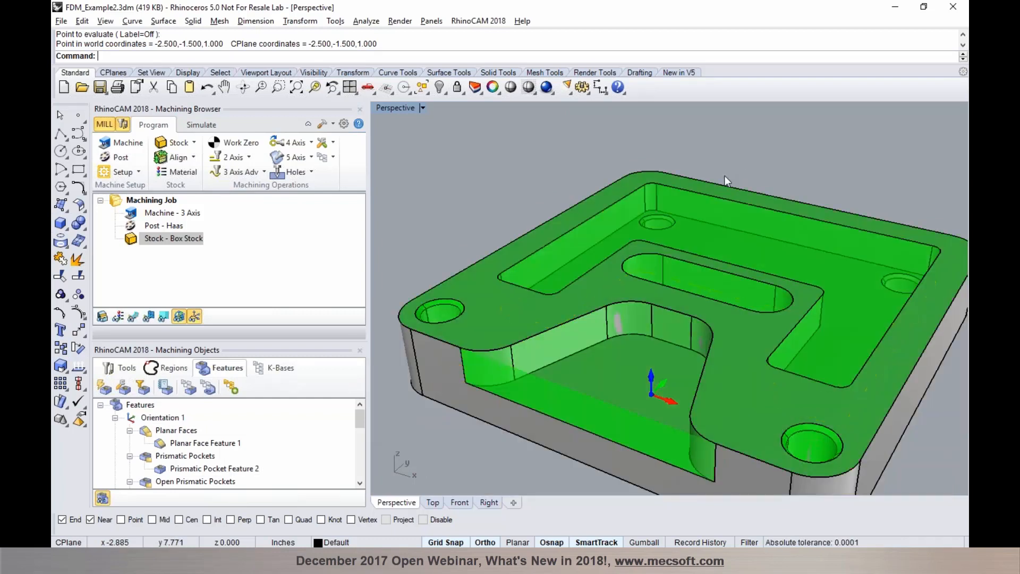
right_click(723, 217)
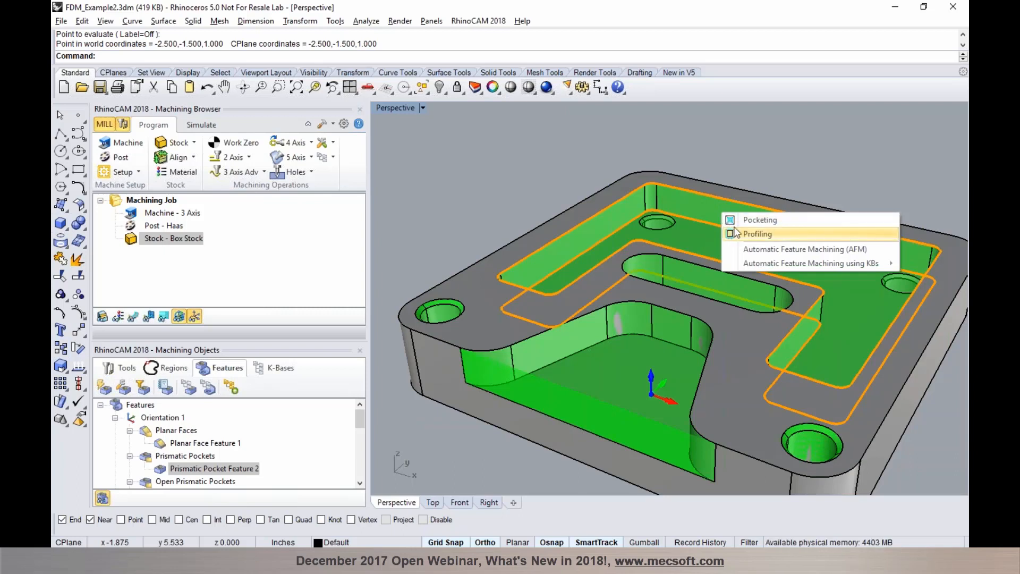
left_click(734, 224)
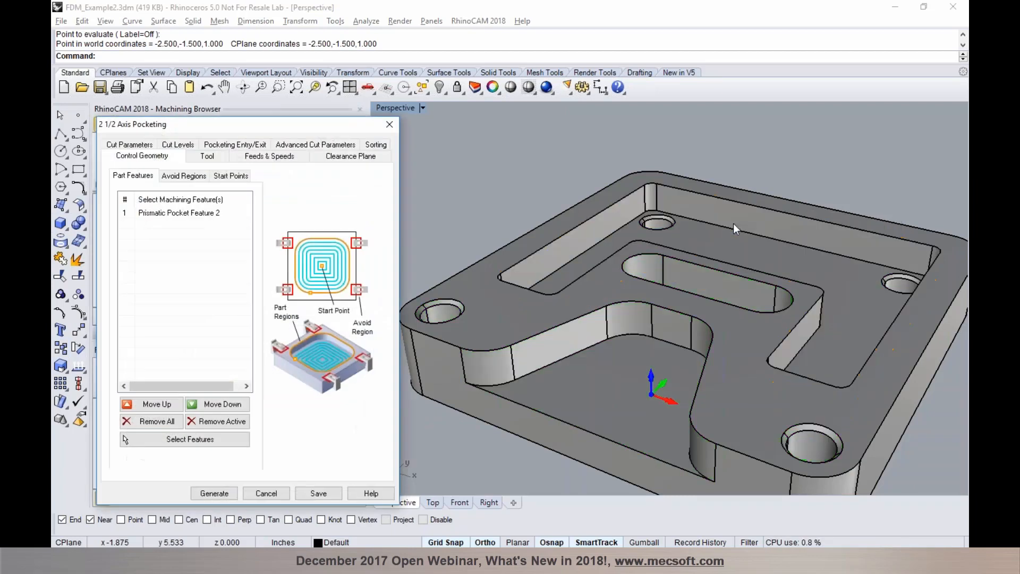
Step: Choose the FLATMILL-1/2 INCH tool for the pocketing operation, review its cut levels and generate the toolpath
left_click(149, 213)
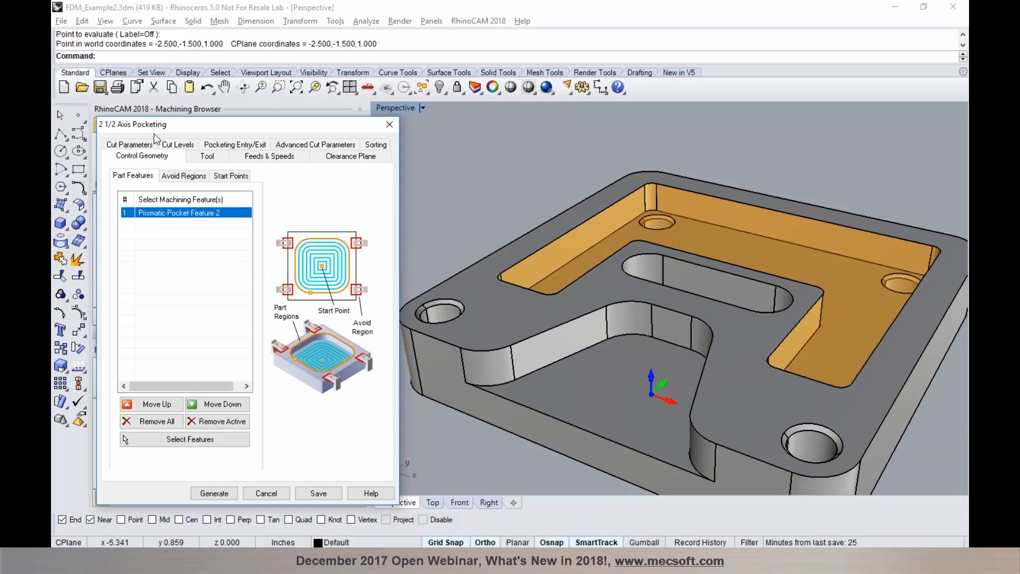
left_click(191, 156)
left_click(176, 193)
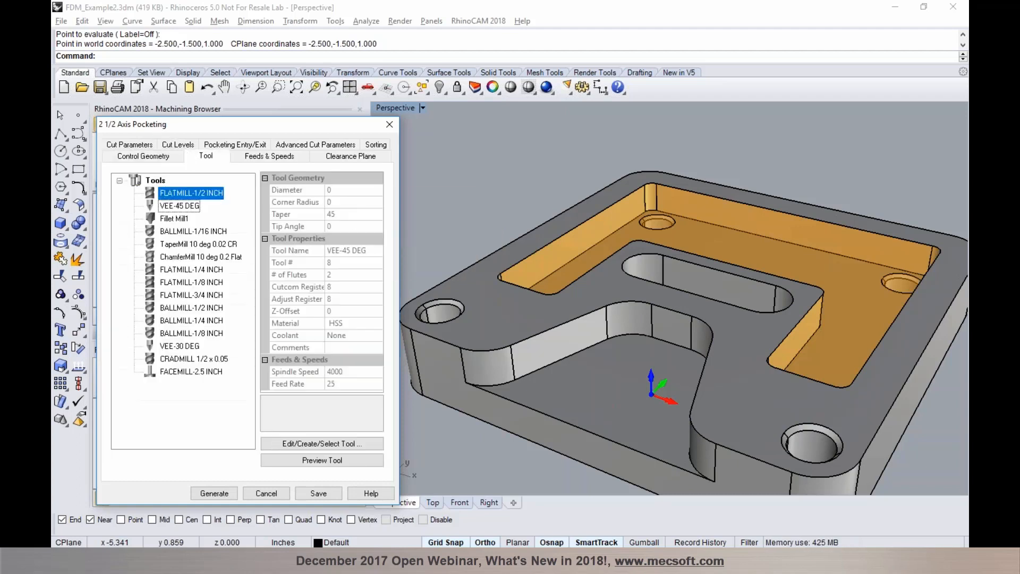
left_click(139, 145)
left_click(169, 158)
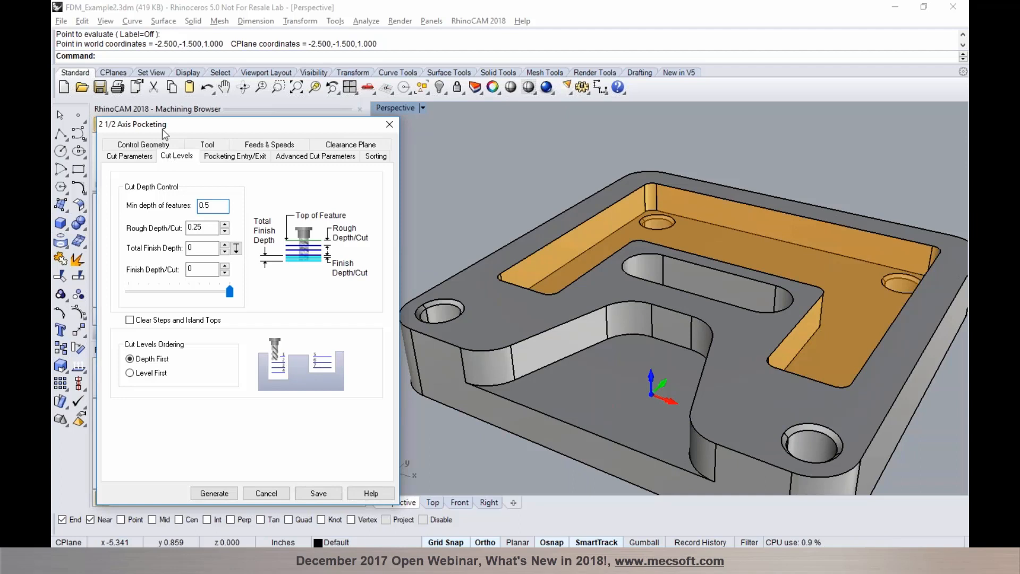
mouse_move(193, 222)
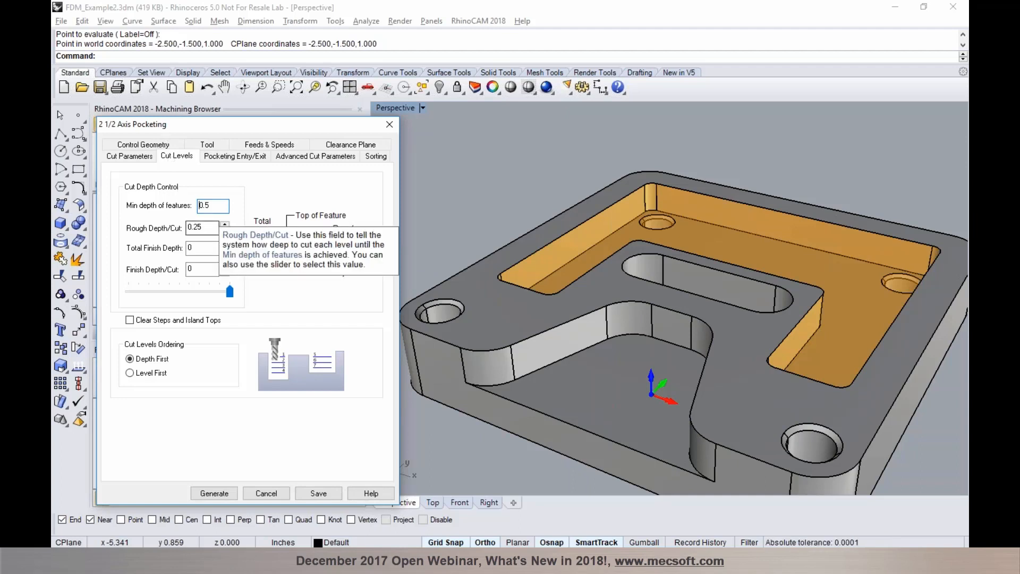
left_click(218, 492)
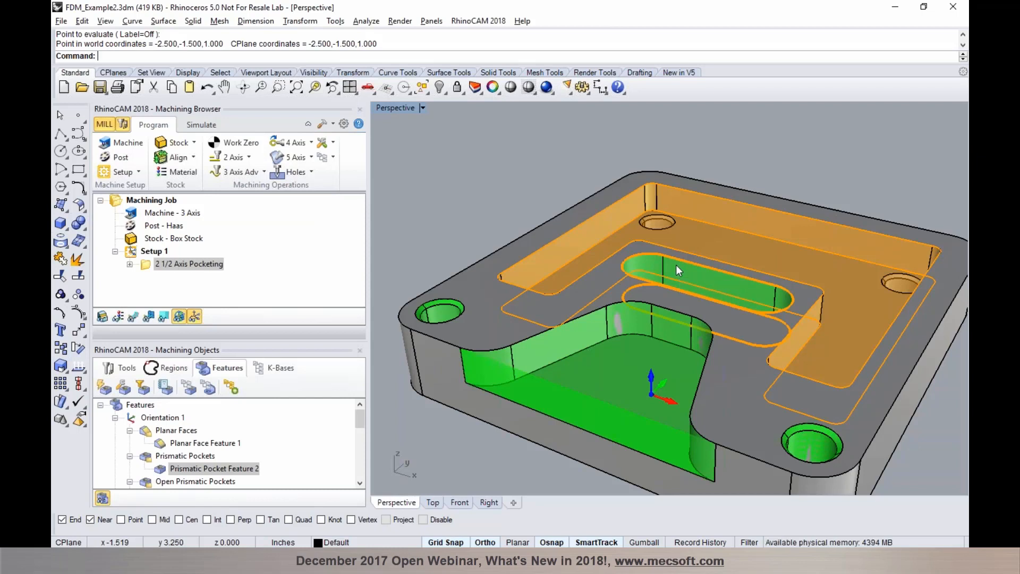
Step: Program a 2 1/2 Axis Slotting operation on the central slot, review its tool, cut levels and slot parameters, and generate the toolpath
right_click(676, 264)
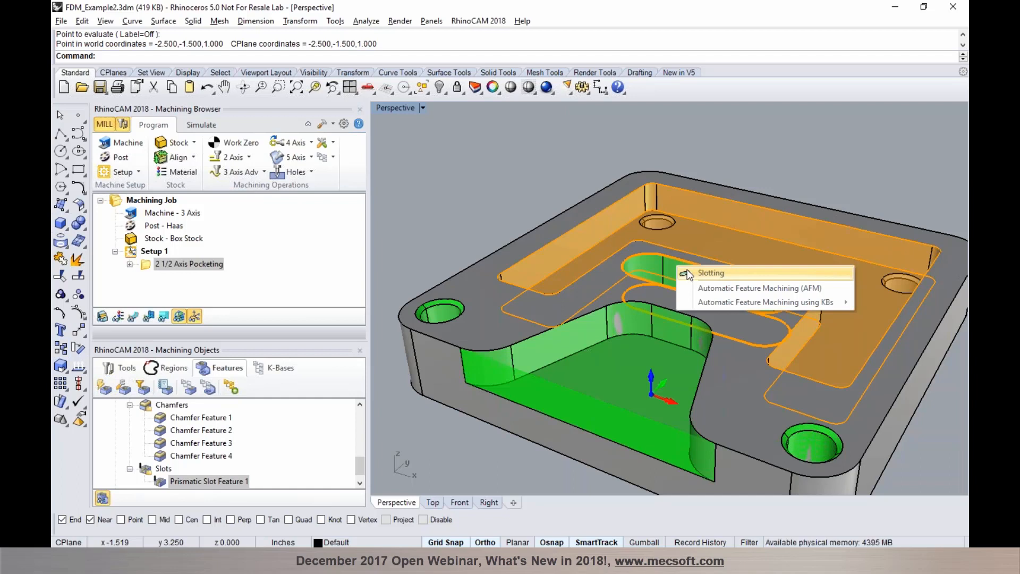
left_click(697, 272)
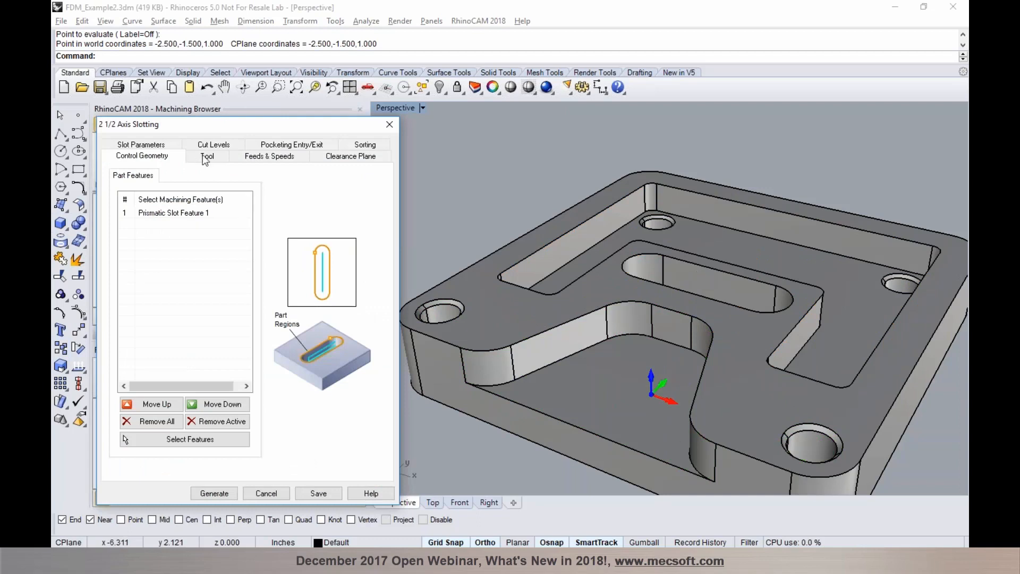
left_click(203, 156)
left_click(160, 145)
left_click(214, 158)
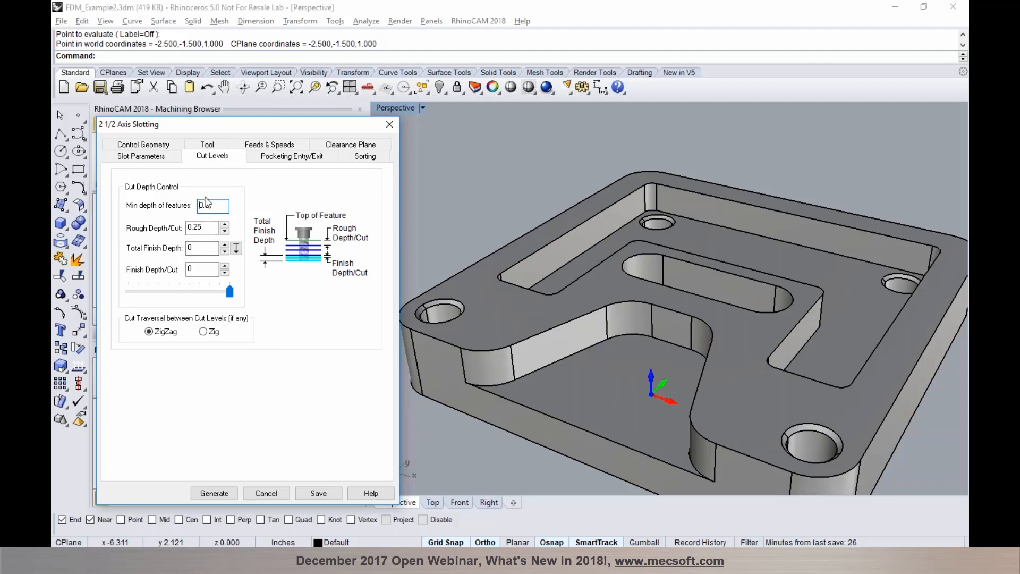
left_click(162, 161)
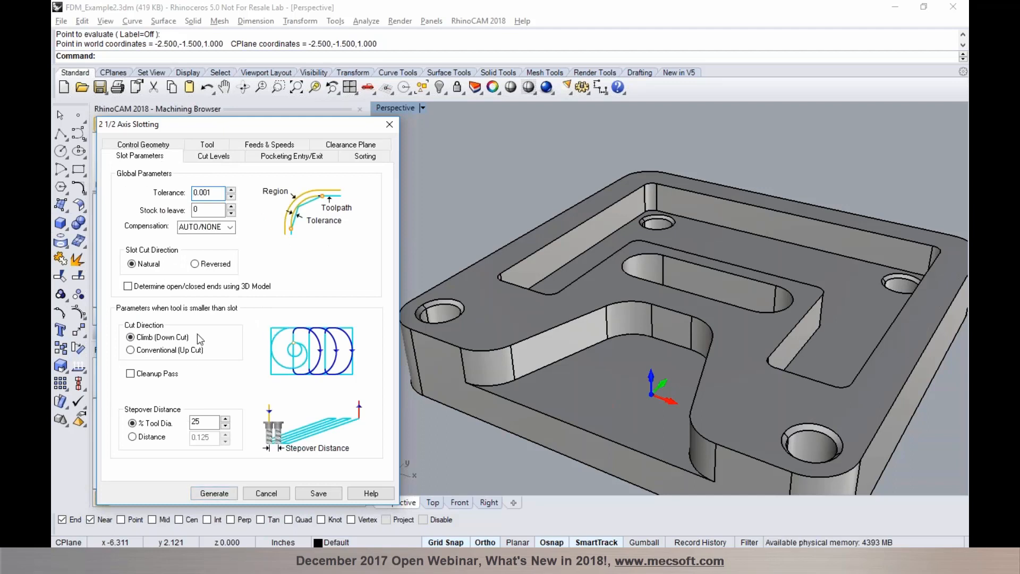
left_click(214, 492)
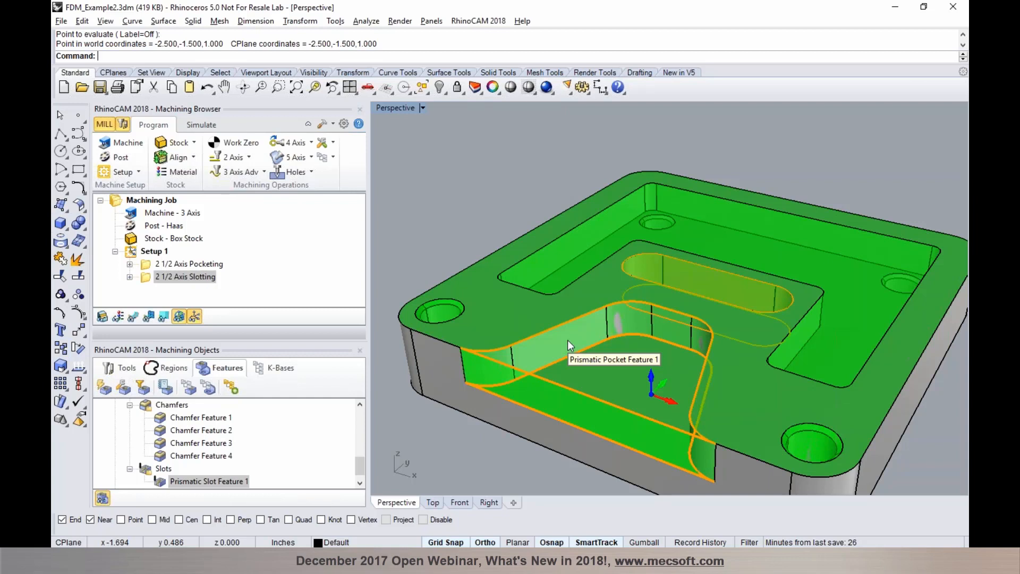
Step: Program a 2 1/2 Axis Facing operation on the open front pocket, review its tool, roughing and cut level settings, and generate the toolpath
right_click(568, 340)
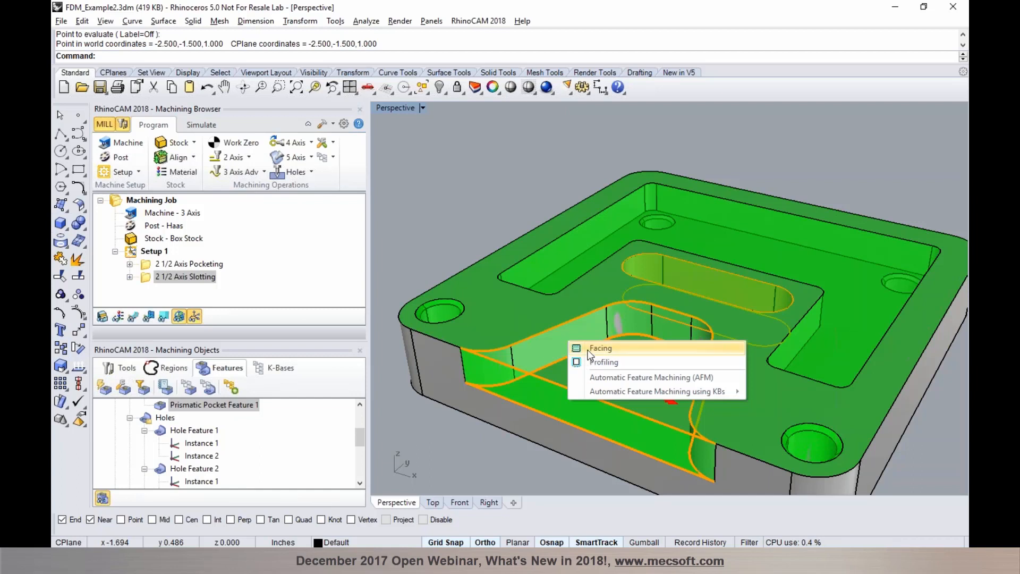
left_click(589, 349)
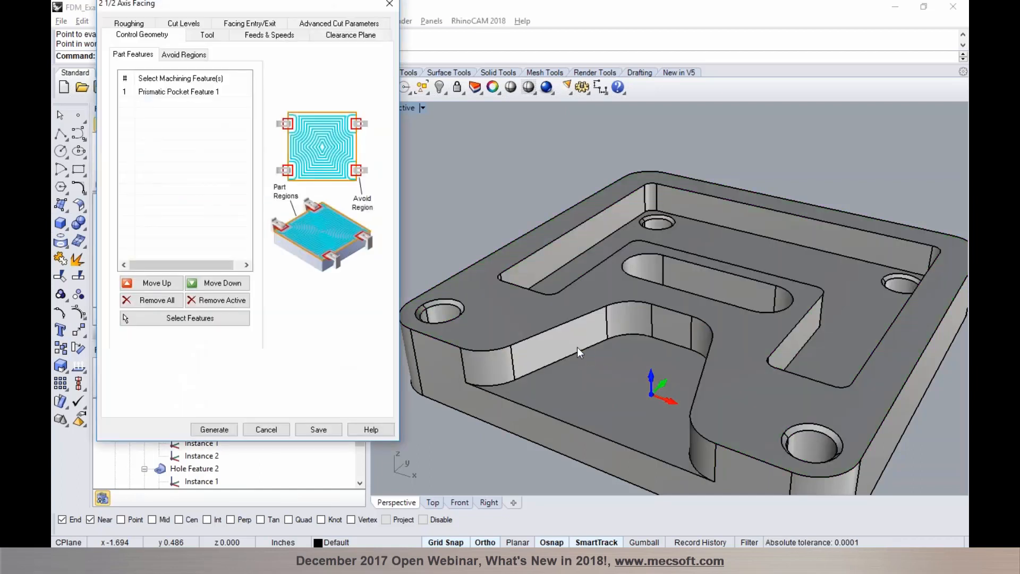
left_click(212, 92)
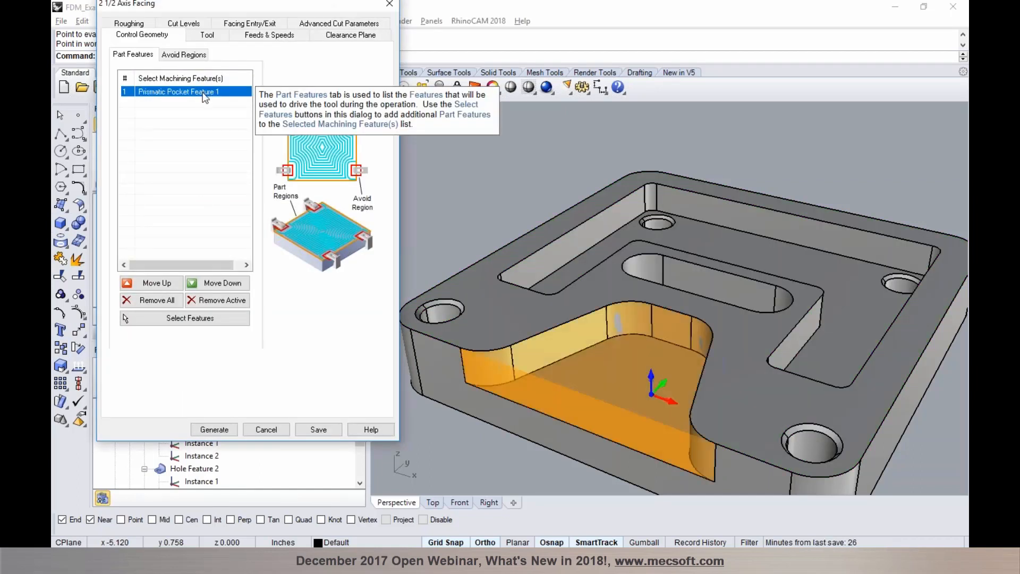
left_click(208, 36)
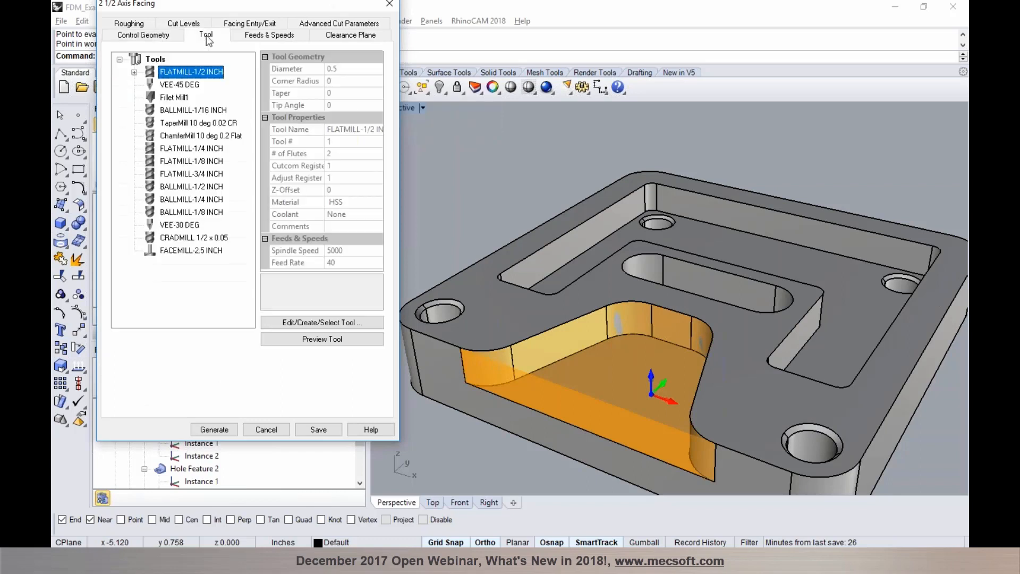
left_click(119, 25)
left_click(179, 36)
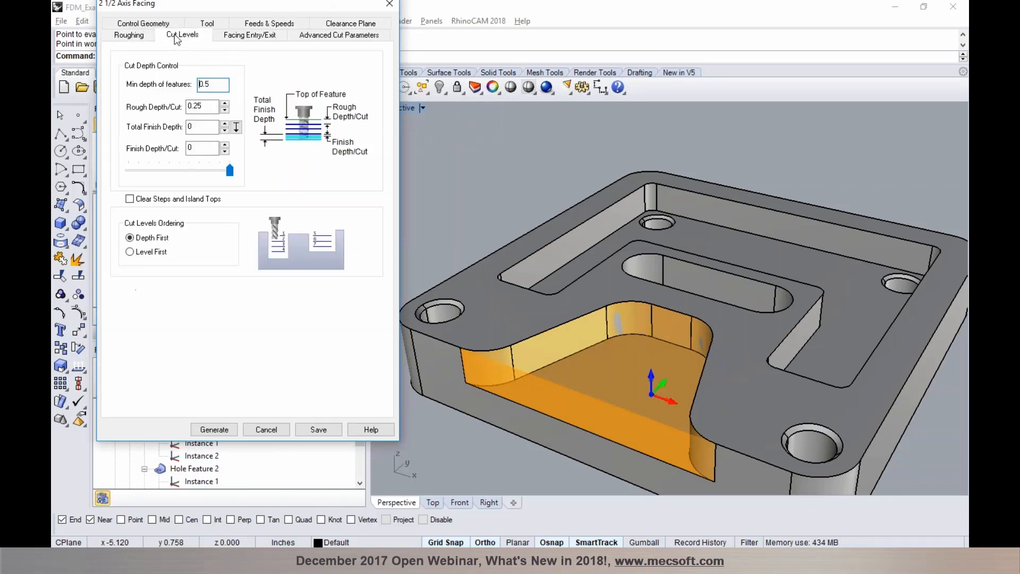
left_click(130, 35)
left_click(187, 36)
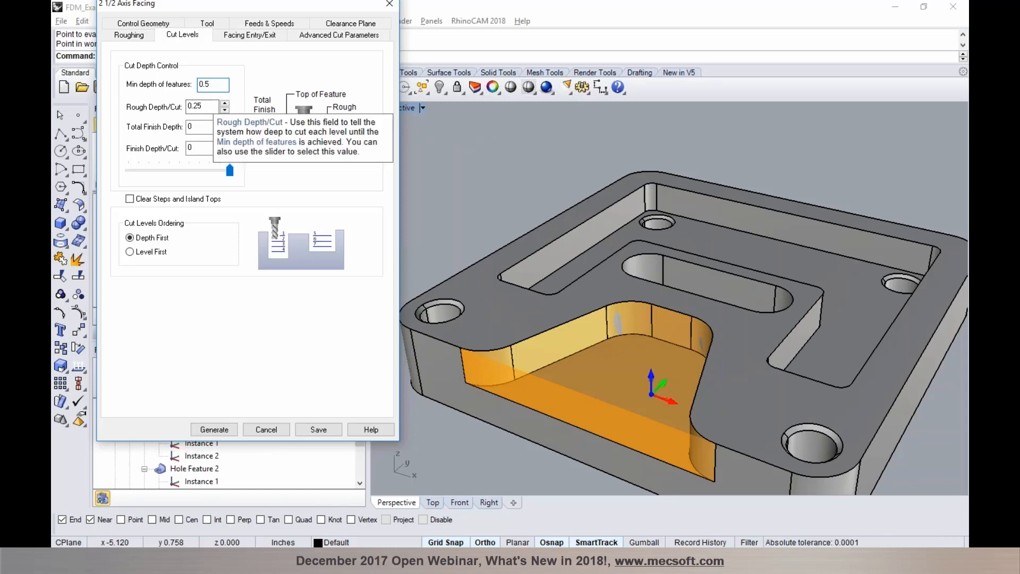
left_click(215, 429)
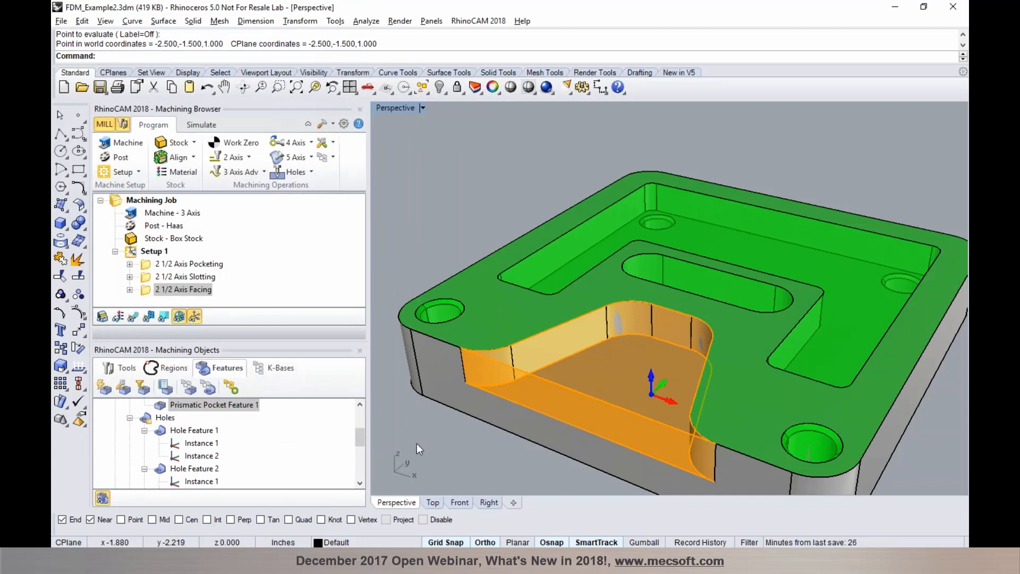
Step: Display the toolpaths of the slotting, pocketing and facing operations one by one, and hide them again
left_click(133, 316)
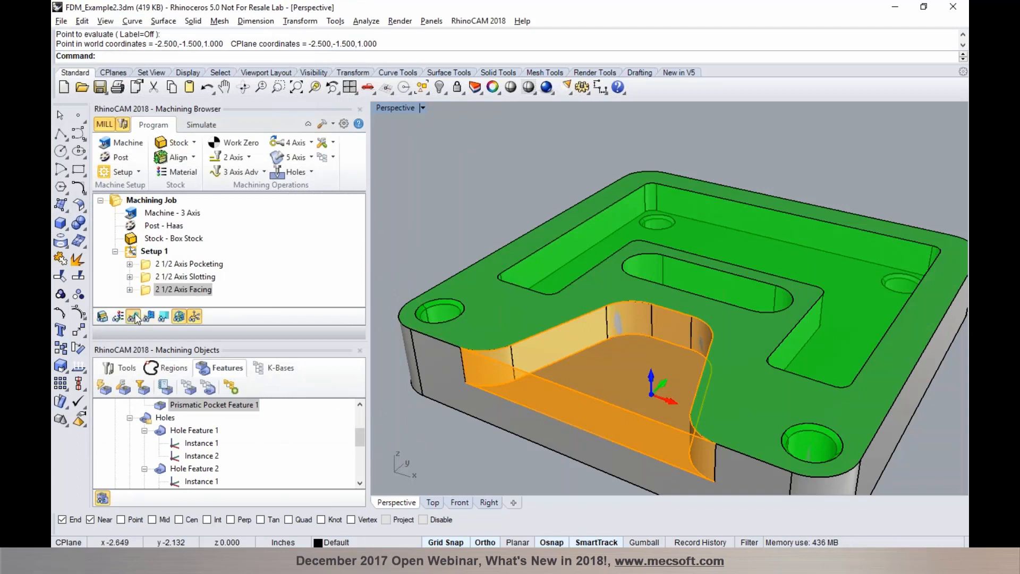
left_click(155, 277)
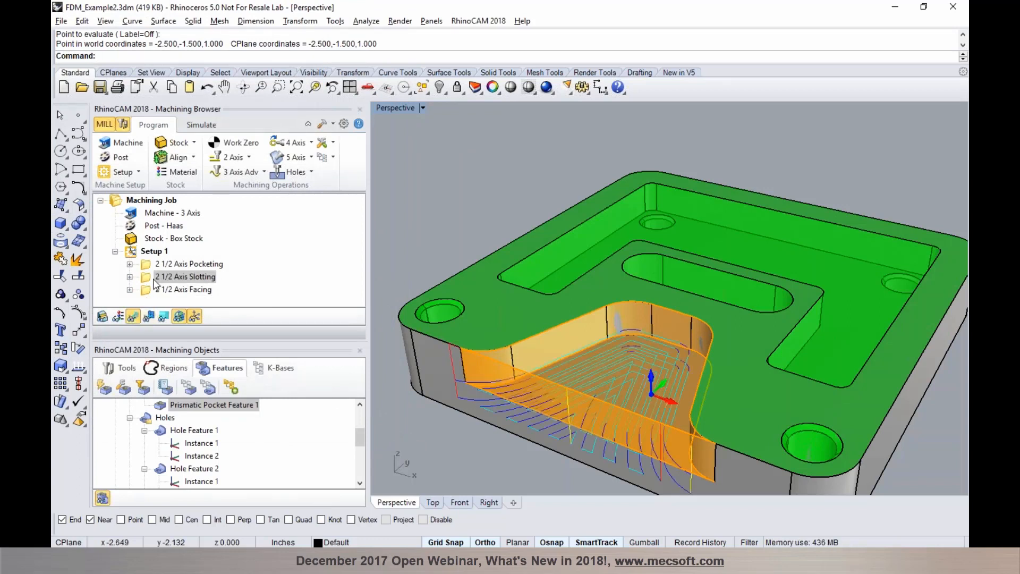
left_click(155, 264)
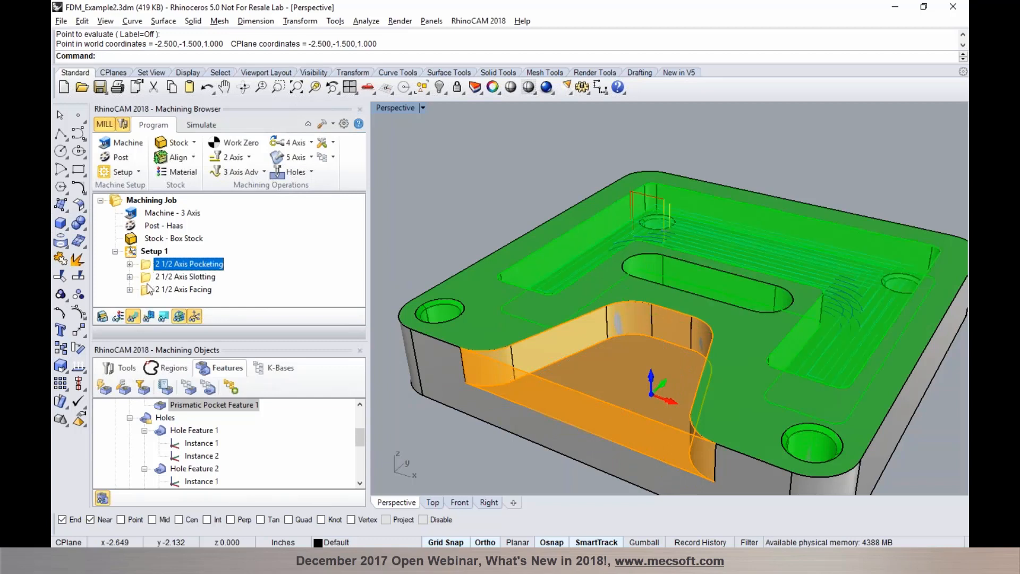
left_click(153, 289)
left_click(133, 316)
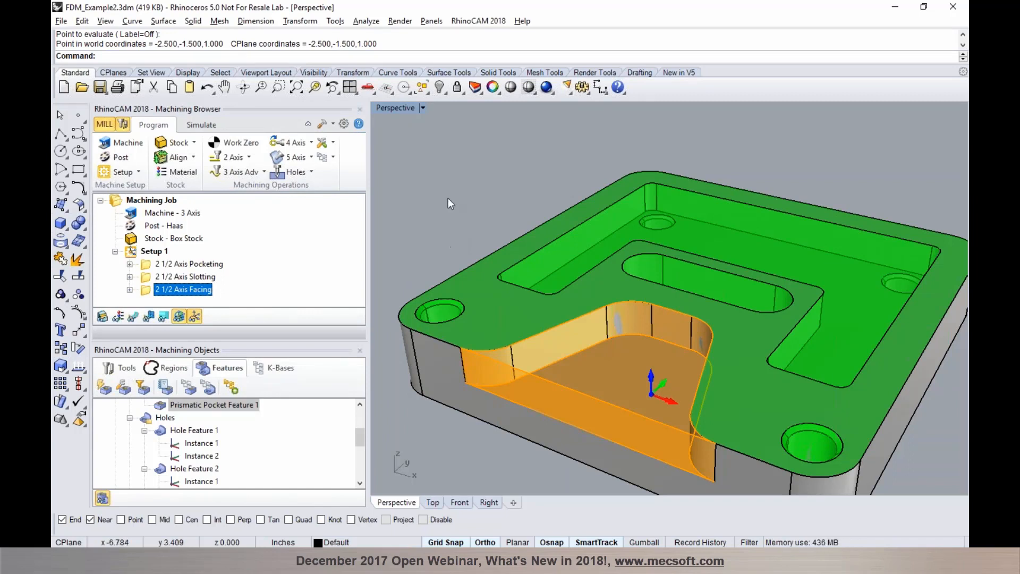
Step: Delete Setup 1 with its operations and automatically generate machining operations for all features of Orientation 1
left_click(149, 254)
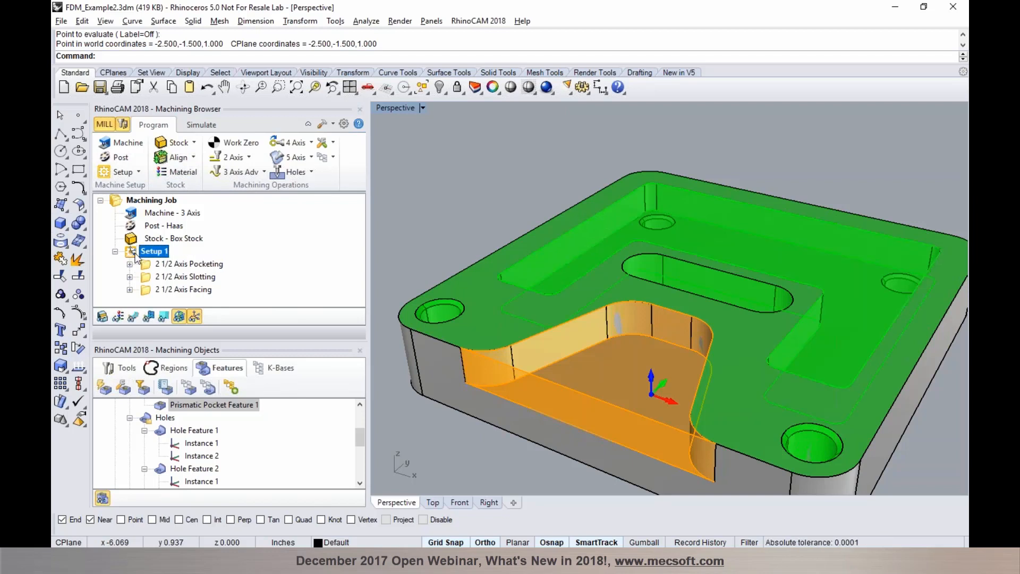
key("Delete")
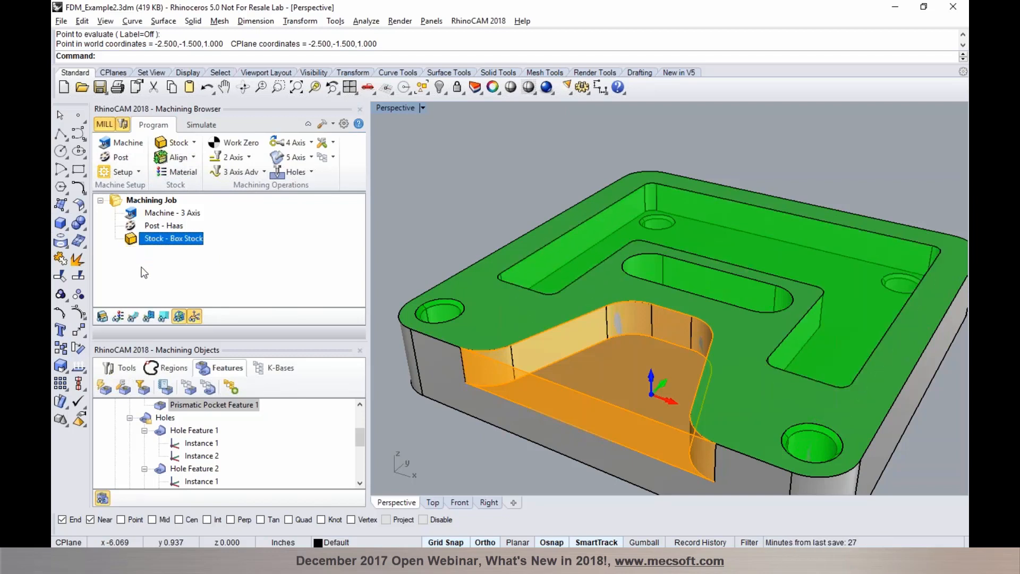
scroll(206, 418, "up", 3)
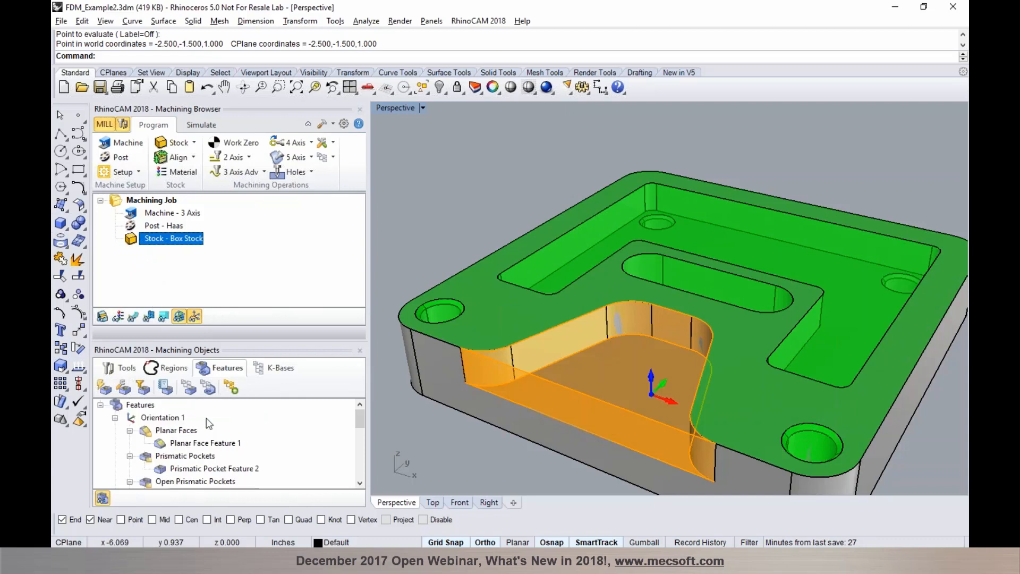
left_click(159, 419)
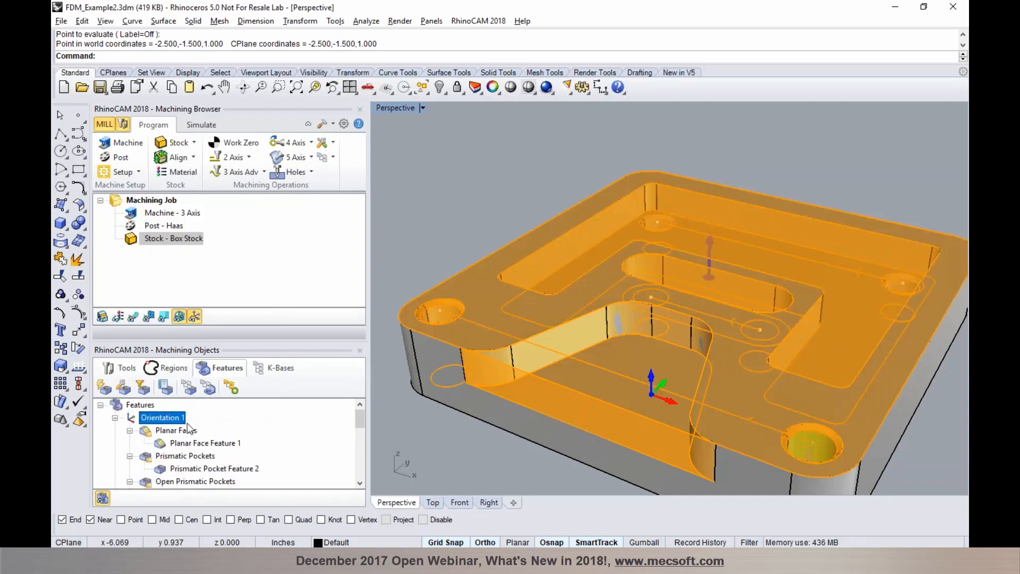
left_click(225, 389)
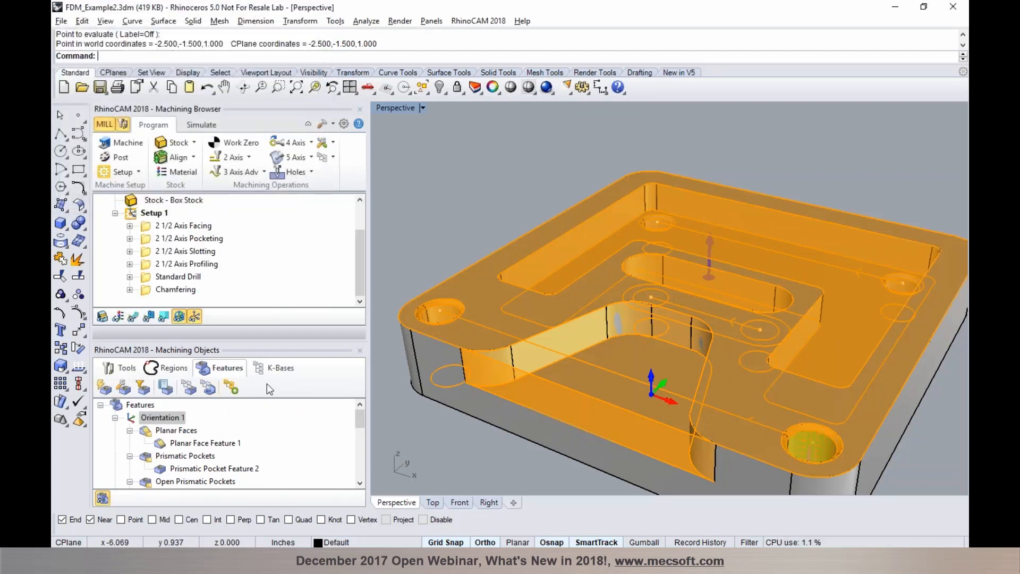
Step: Inspect the generated toolpaths of the drilling, profiling, slotting, pocketing, facing and chamfering operations in Setup 1
left_click(162, 288)
left_click(159, 277)
left_click(134, 317)
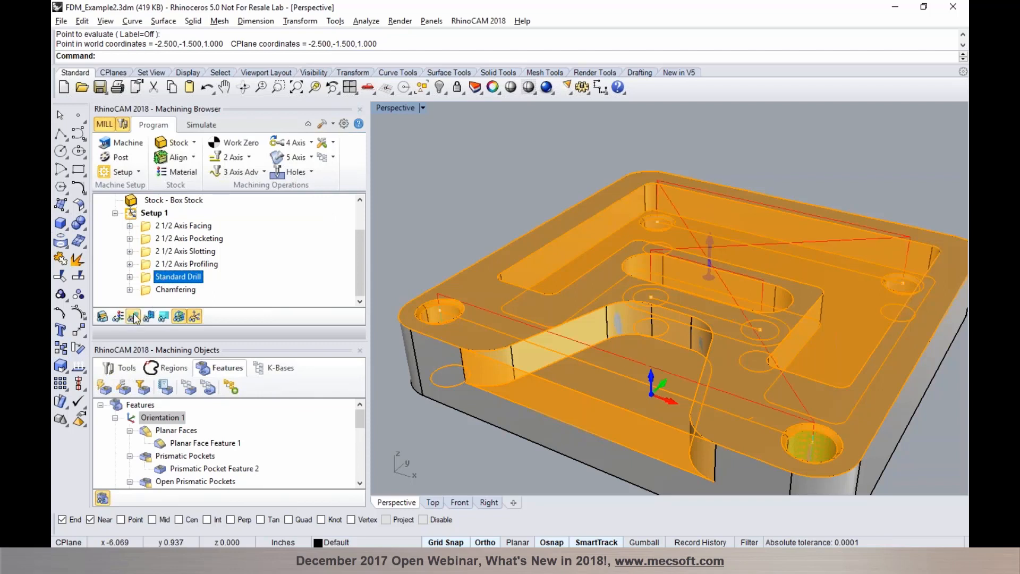
left_click(159, 264)
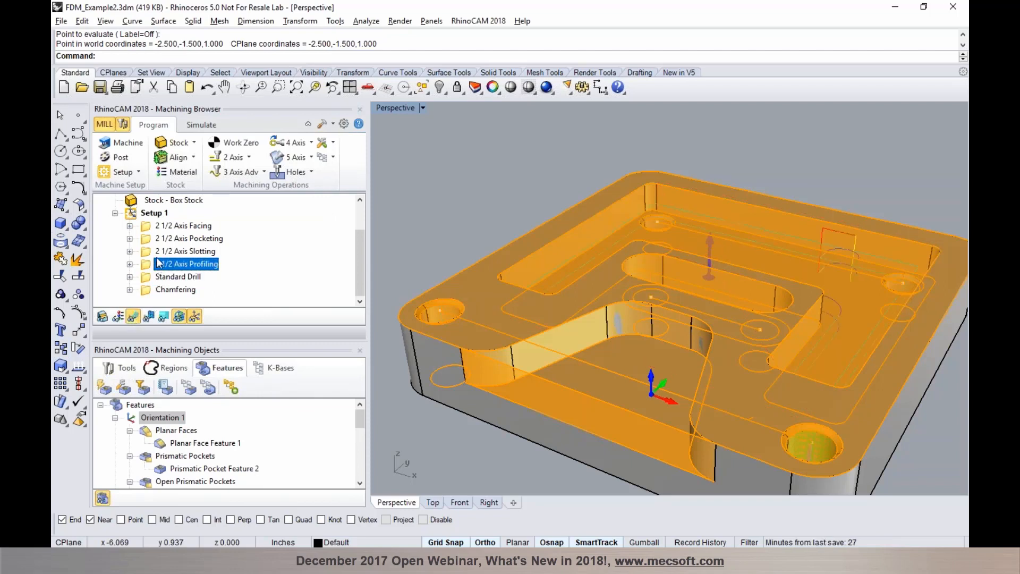
left_click(160, 251)
left_click(162, 238)
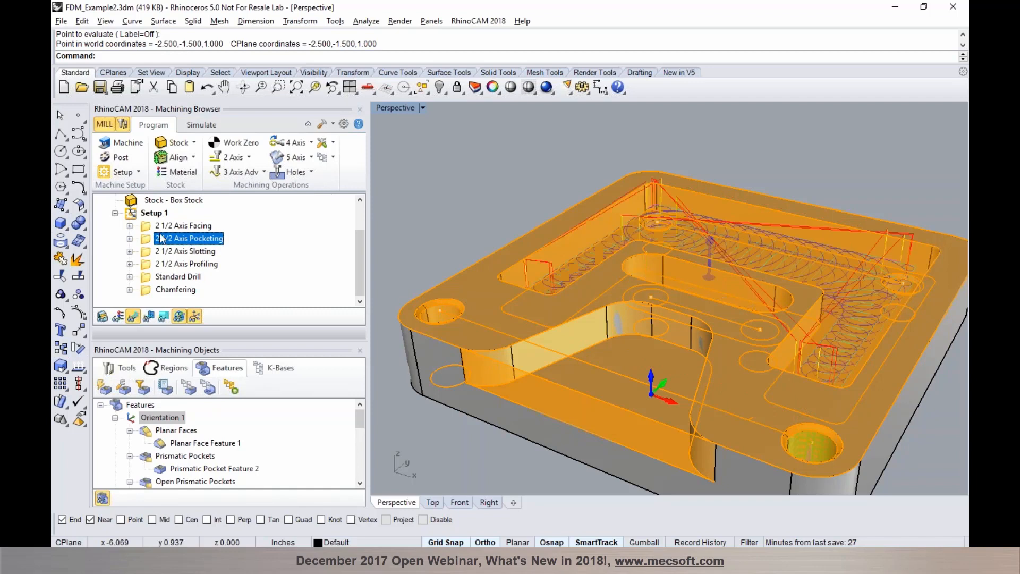
left_click(161, 226)
left_click(150, 213)
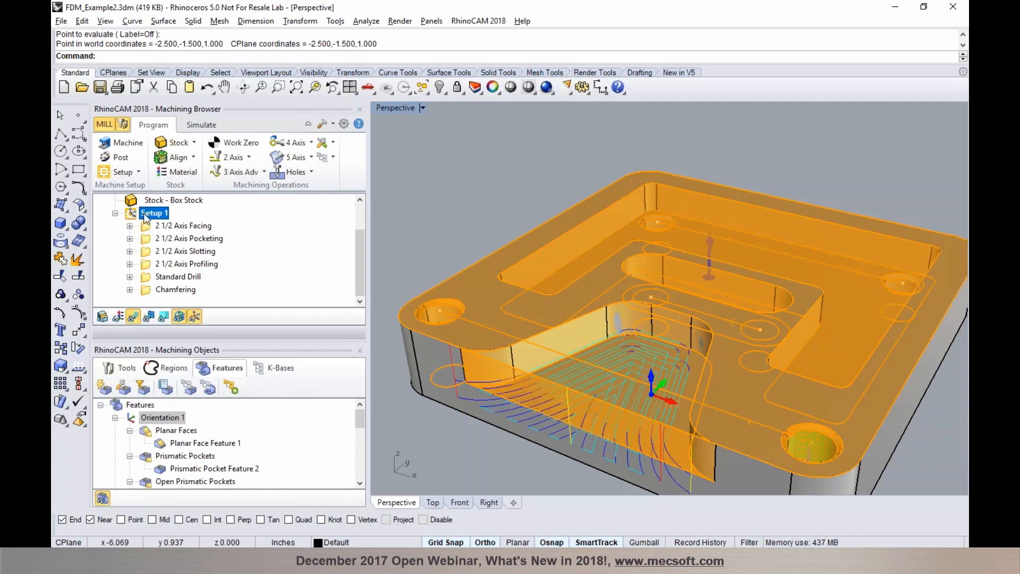
left_click(159, 289)
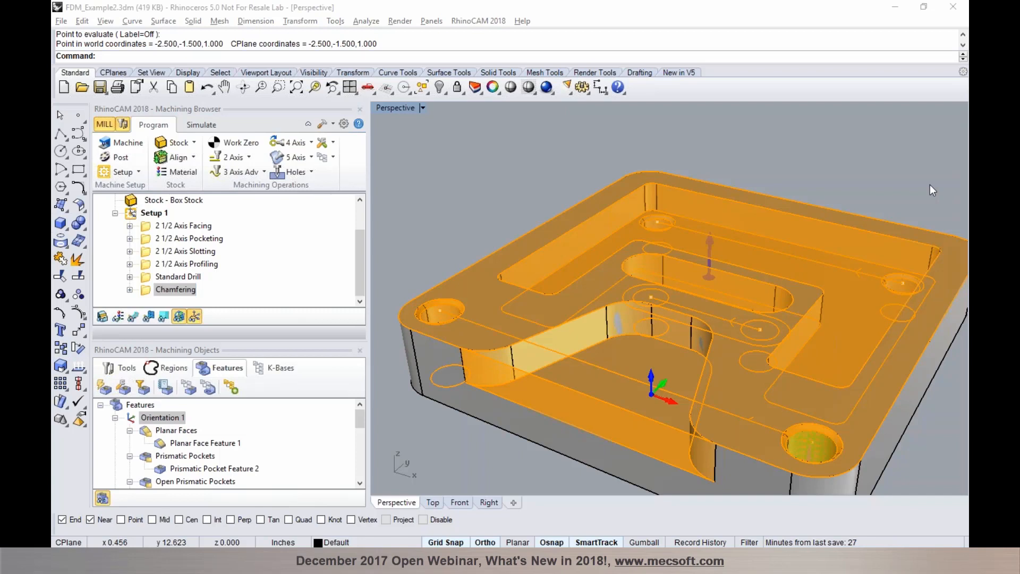
Step: Switch to VisualCAM and run Interactive Feature Detection on the stepped-pocket part, using its top, front and right side faces as orientations
key("alt+Tab")
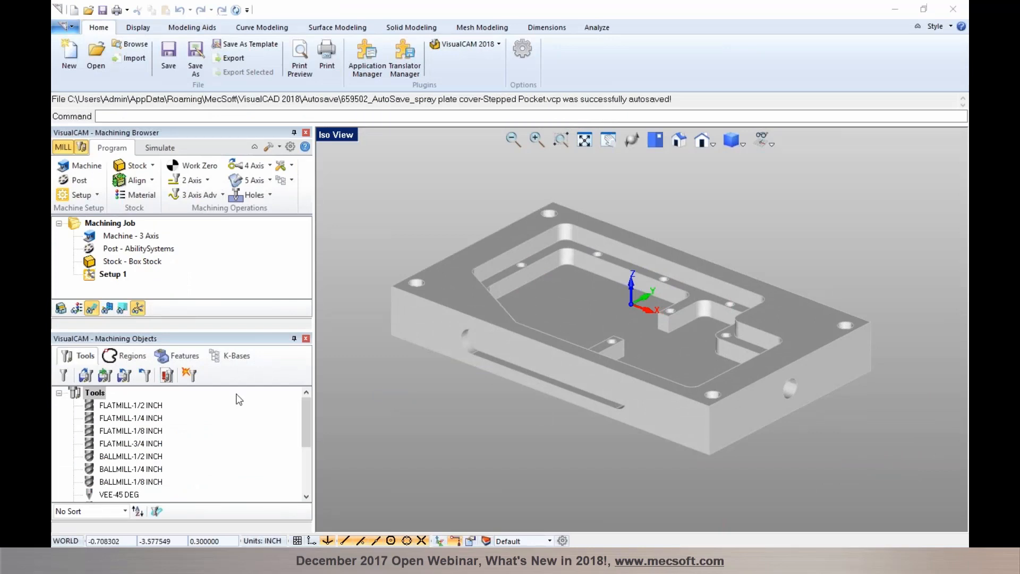
left_click(180, 356)
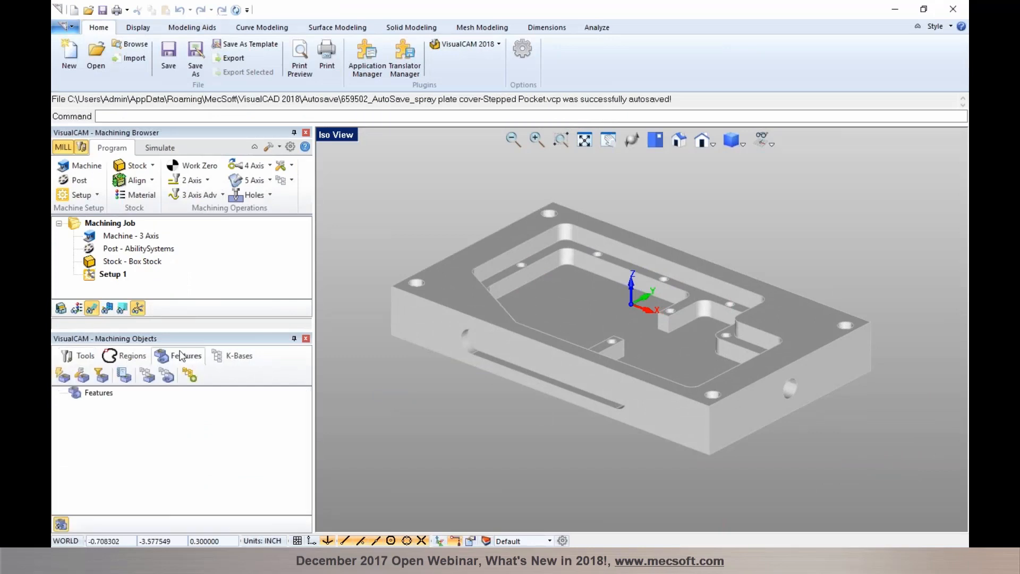
left_click(82, 379)
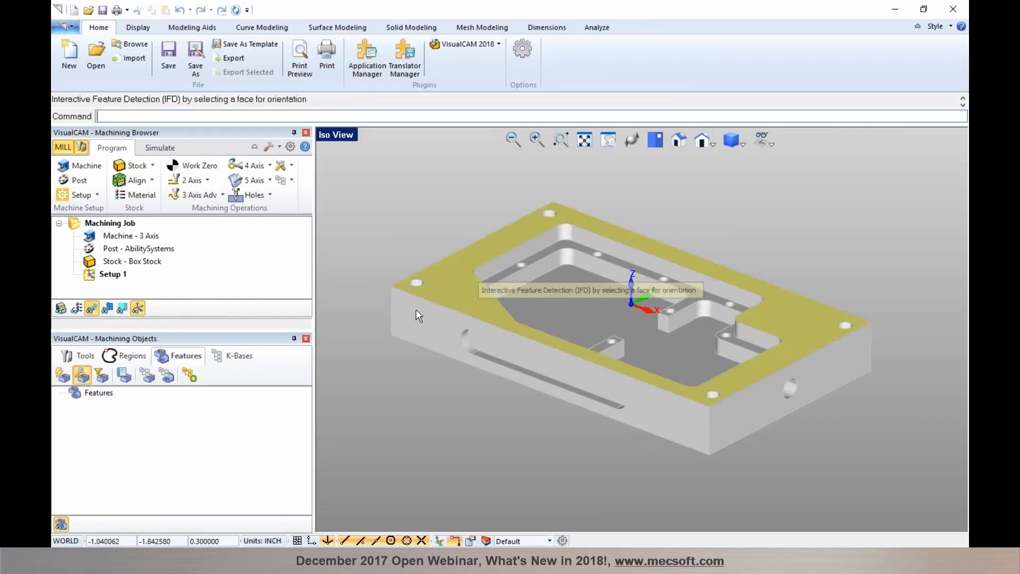
left_click(719, 423)
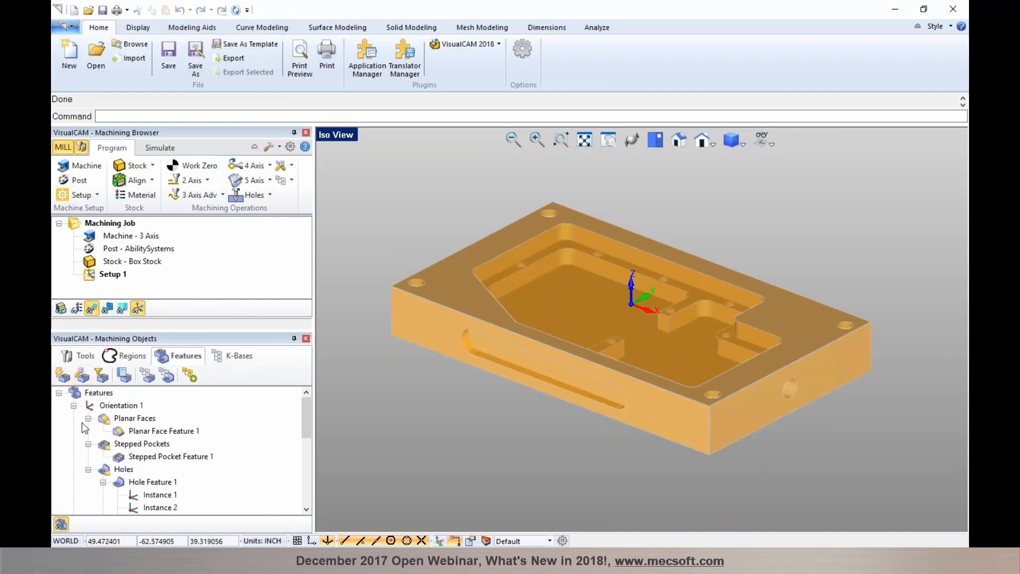
Step: Collapse the feature list of Orientation 1 and examine which part features belong to each of the three orientations
left_click(74, 406)
left_click(104, 412)
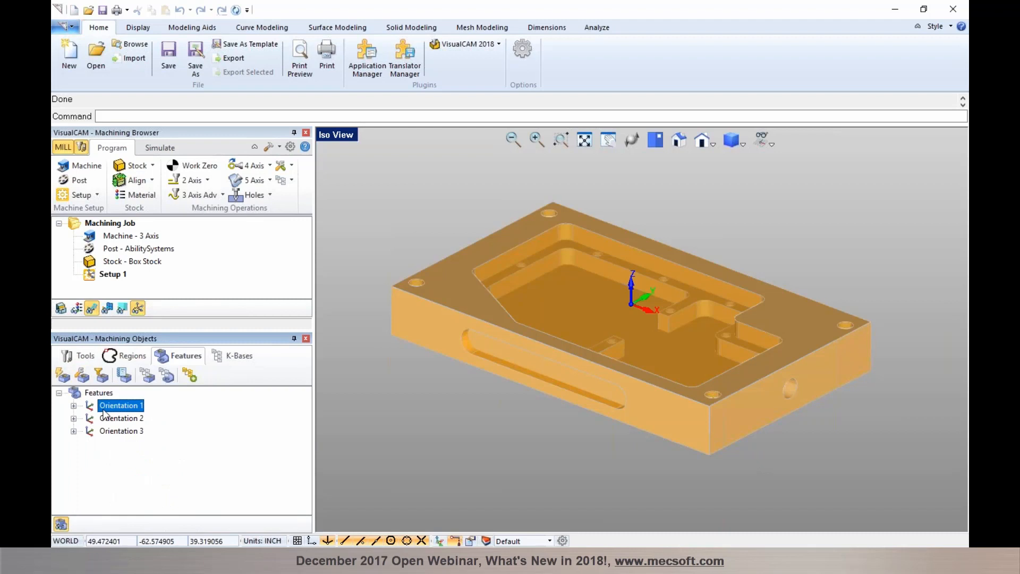
left_click(108, 419)
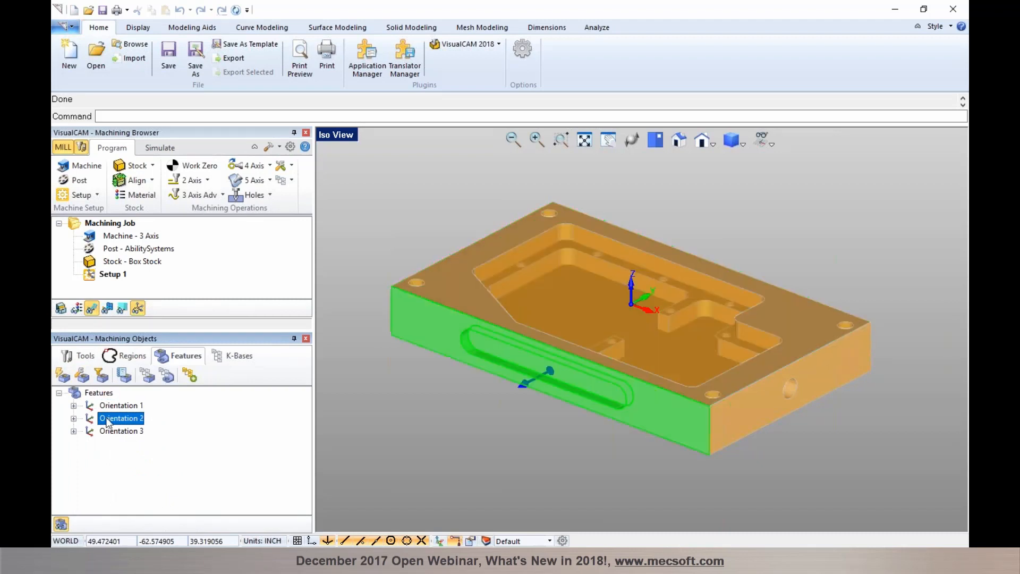
left_click(112, 431)
left_click(112, 408)
left_click(104, 420)
Step: Expand Orientation 2 and examine its planar face and prismatic slot features on the part's front side
left_click(73, 419)
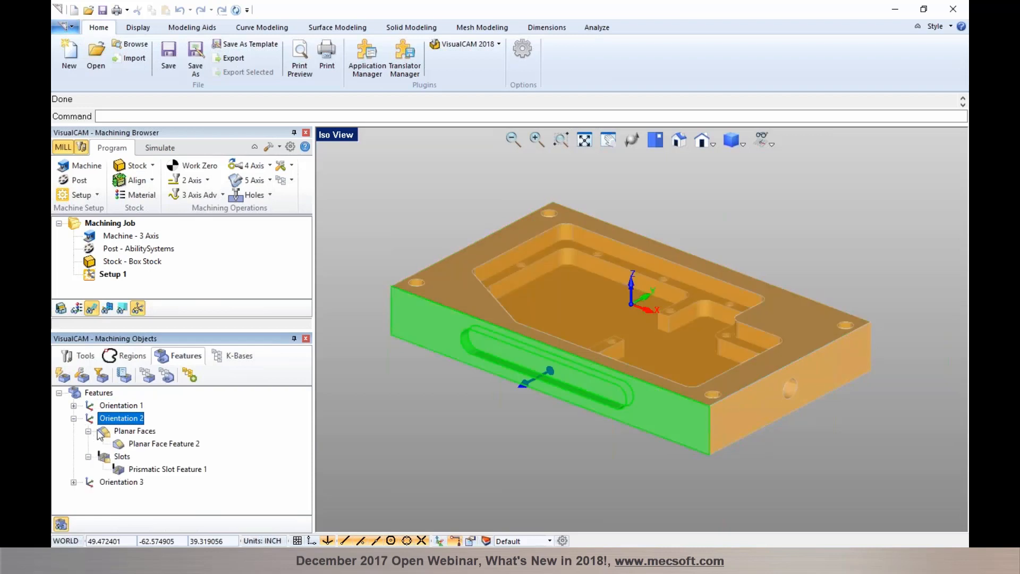
left_click(119, 434)
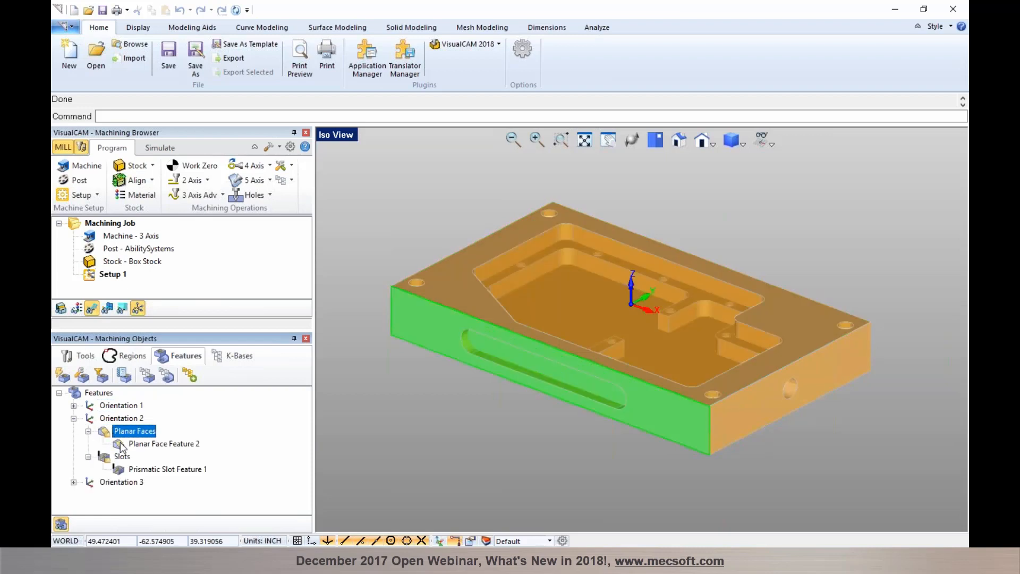
left_click(122, 445)
left_click(133, 470)
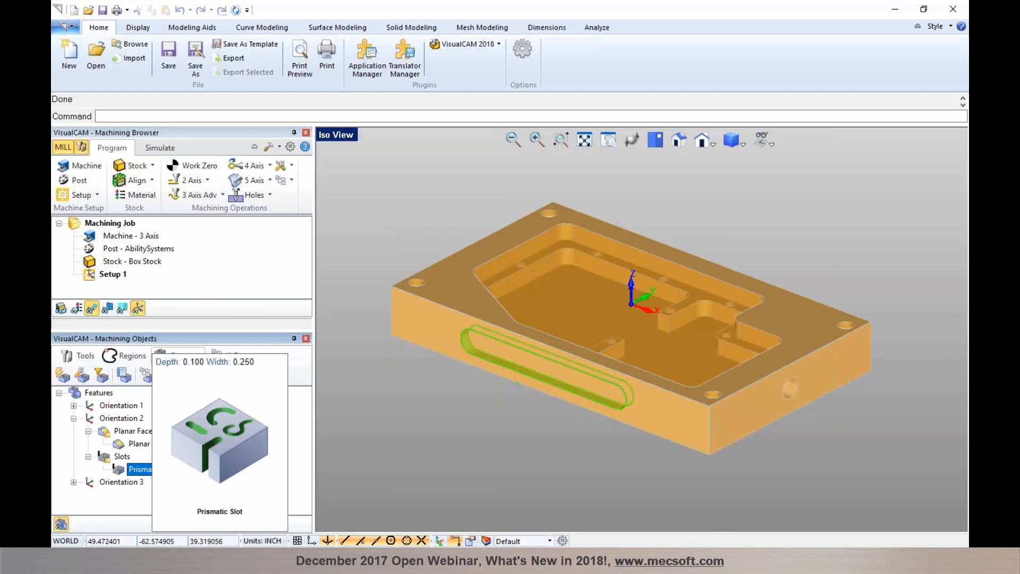
Step: Expand Orientation 3 and examine its planar face feature, and compare it with the features of Orientation 1
left_click(122, 482)
left_click(74, 482)
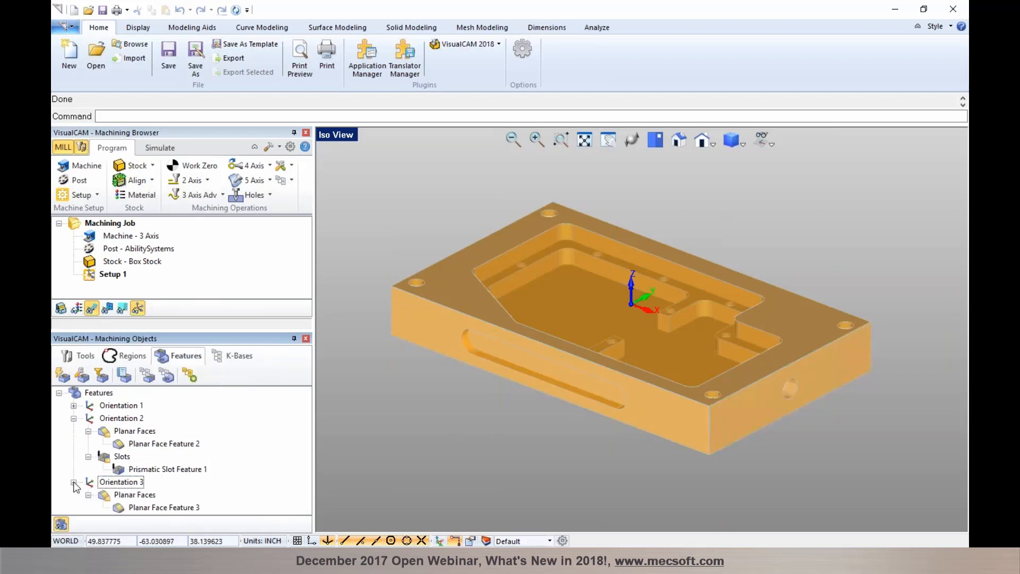
left_click(129, 507)
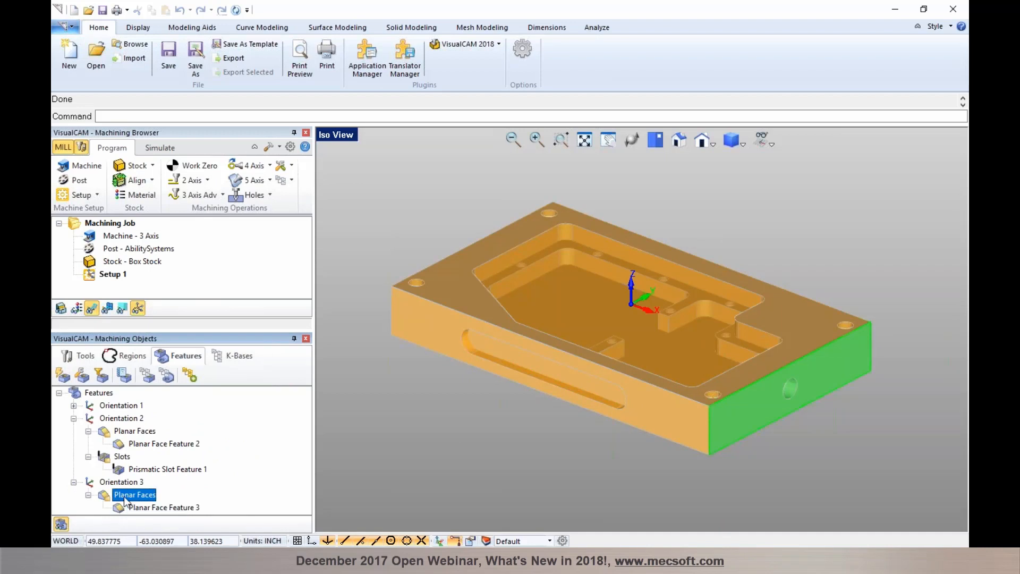
left_click(113, 408)
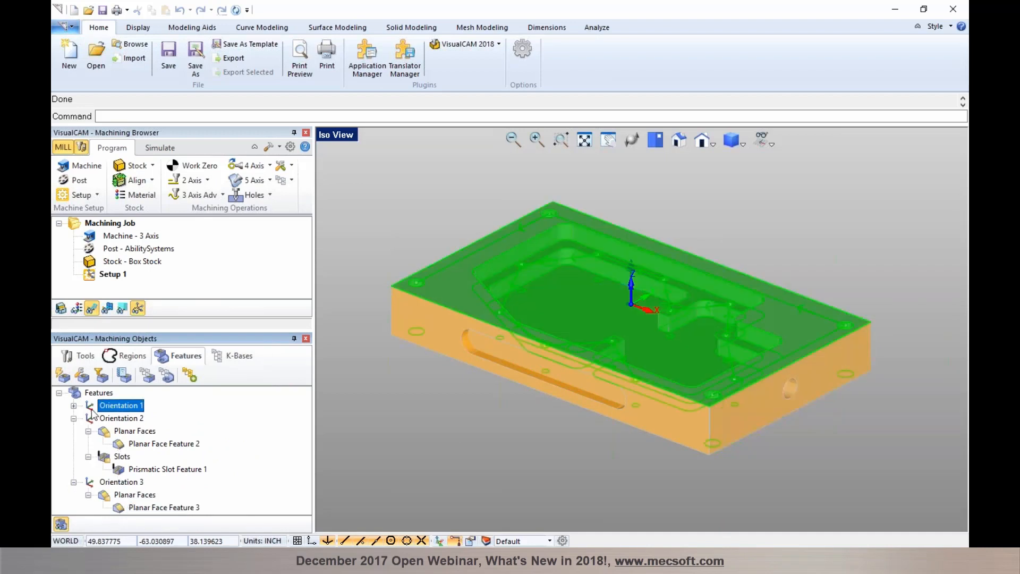
Step: Start a 2 1/2 Axis Pocketing operation from Orientation 1's stepped pocket feature, using the FLATMILL-1/4 INCH tool
left_click(71, 405)
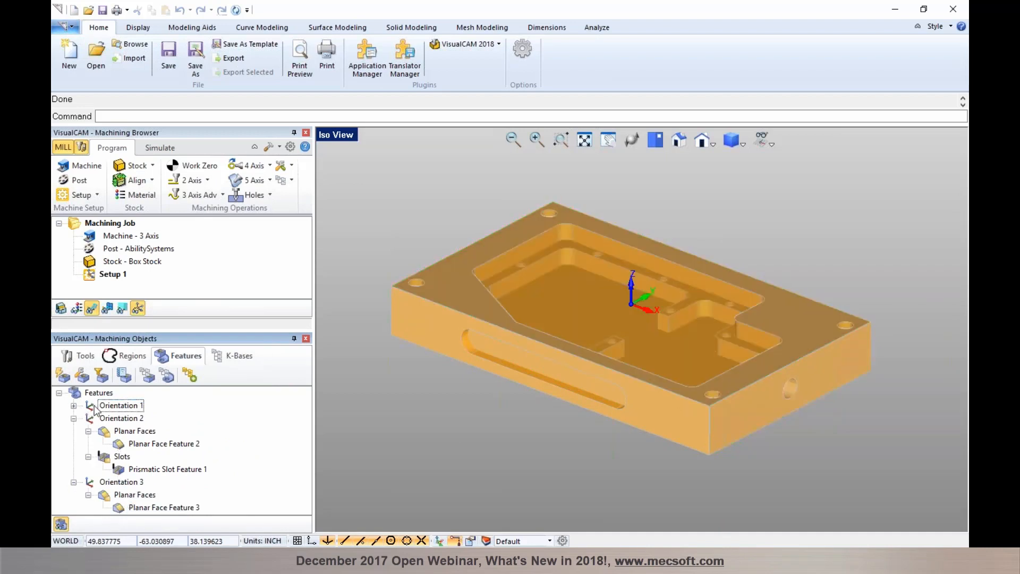
right_click(567, 246)
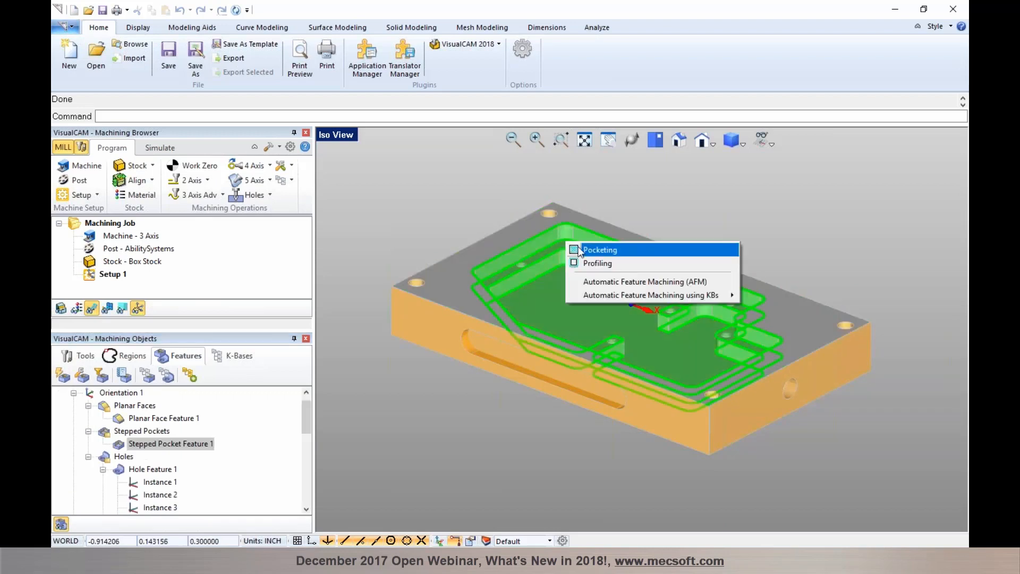
left_click(580, 254)
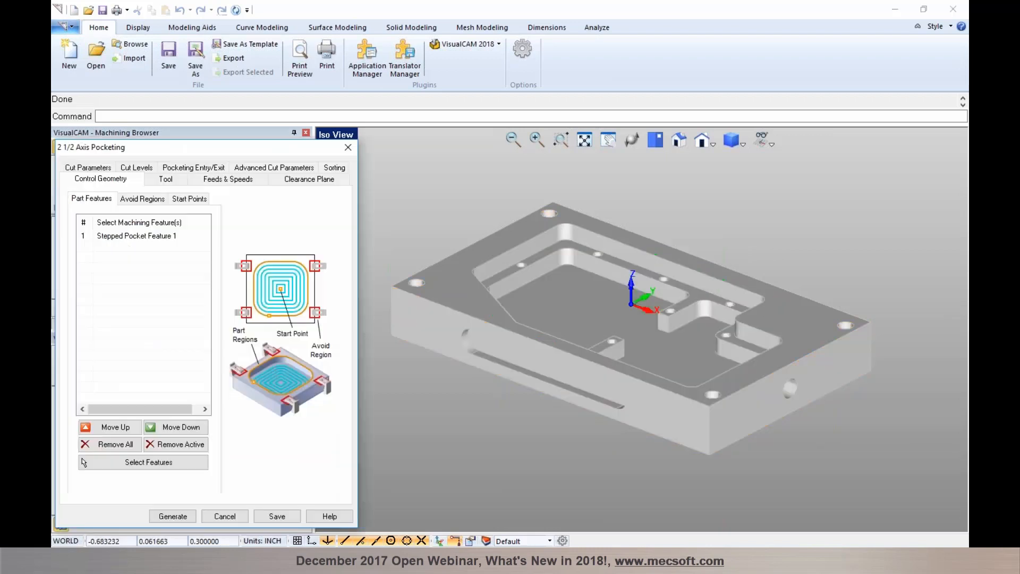
left_click(173, 183)
left_click(150, 229)
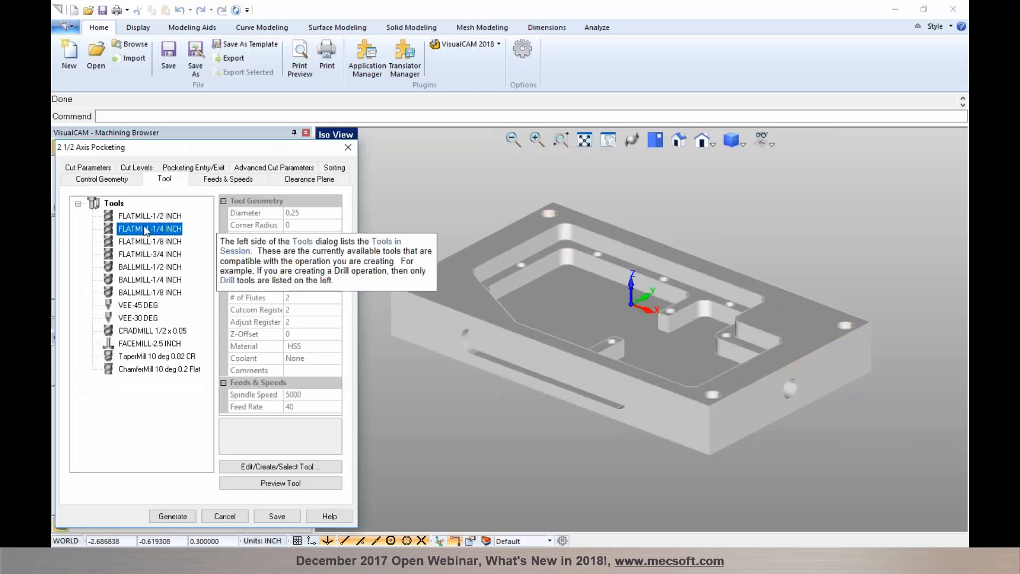
Step: Enable Clear Steps and Island Tops in the pocketing cut levels and generate the toolpath
left_click(92, 167)
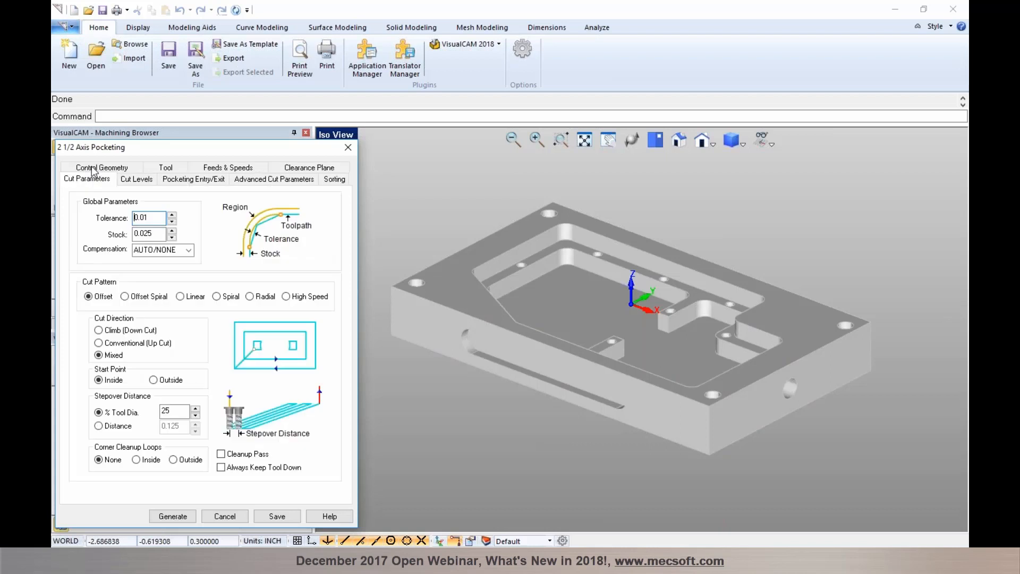
left_click(134, 179)
left_click(120, 343)
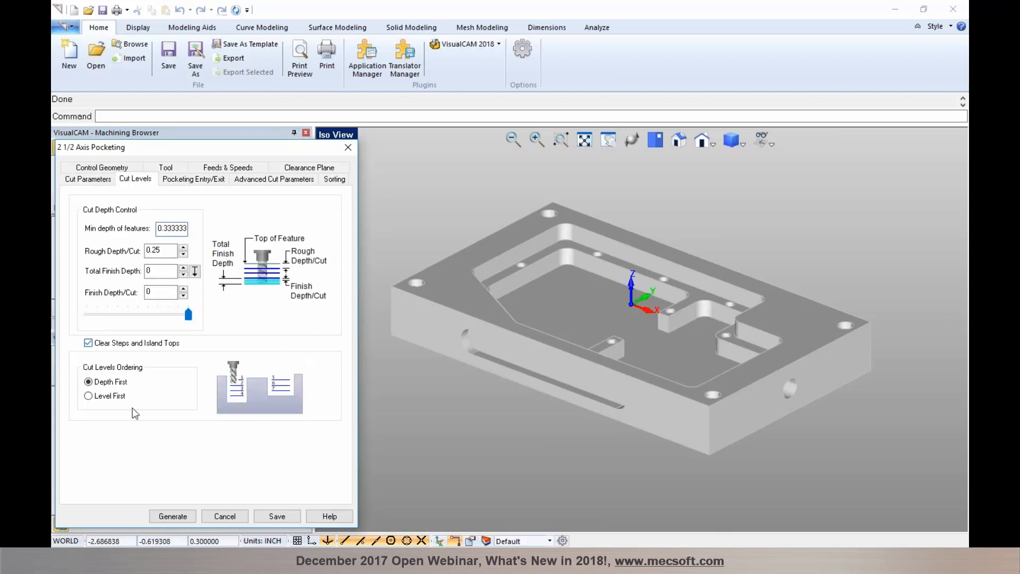
left_click(175, 516)
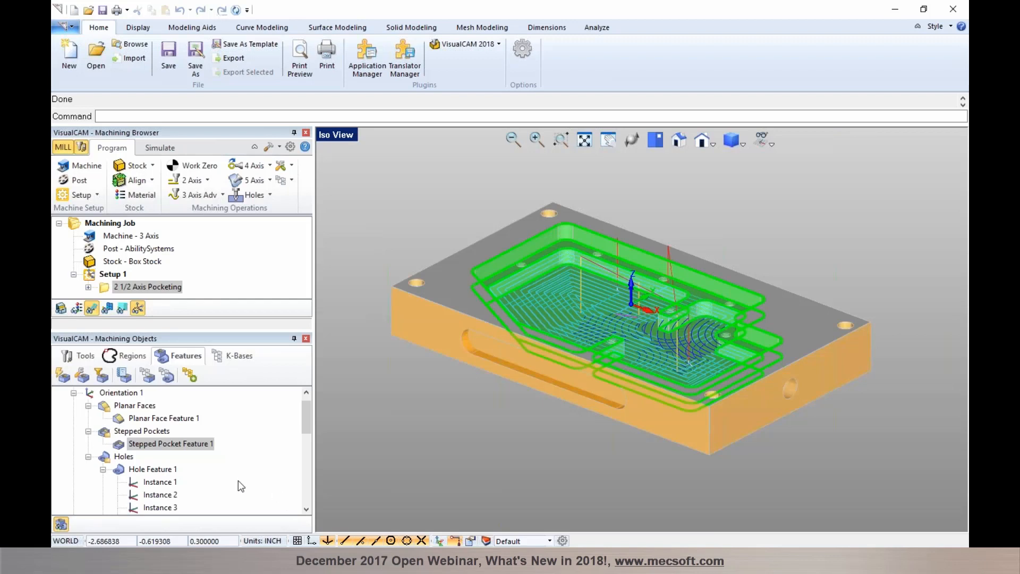
Step: Review the machining features information listing the feature types and parameters of each orientation, then close it
left_click(125, 376)
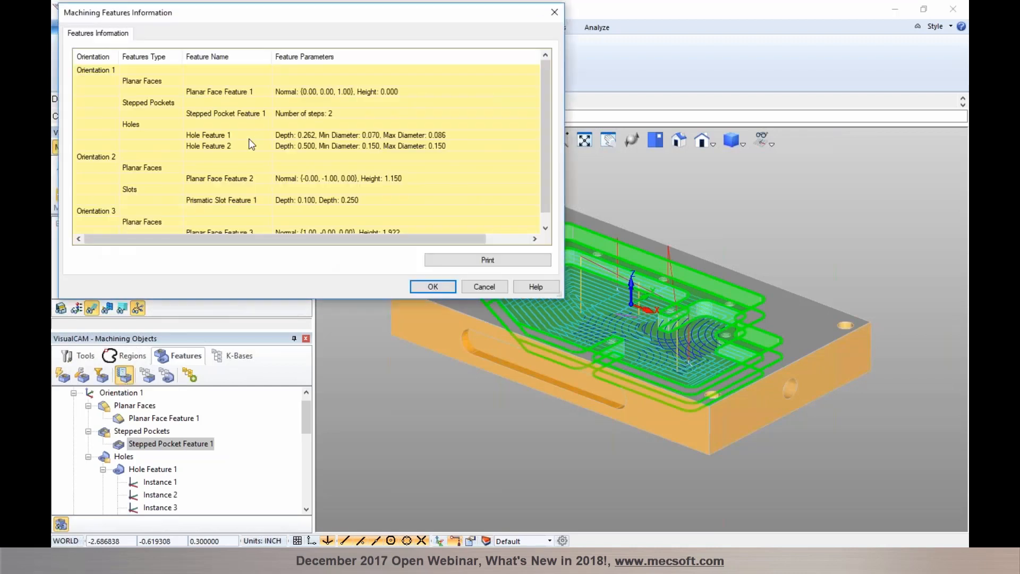
mouse_move(544, 93)
left_mouse_down()
mouse_move(547, 109)
mouse_move(544, 77)
left_mouse_up()
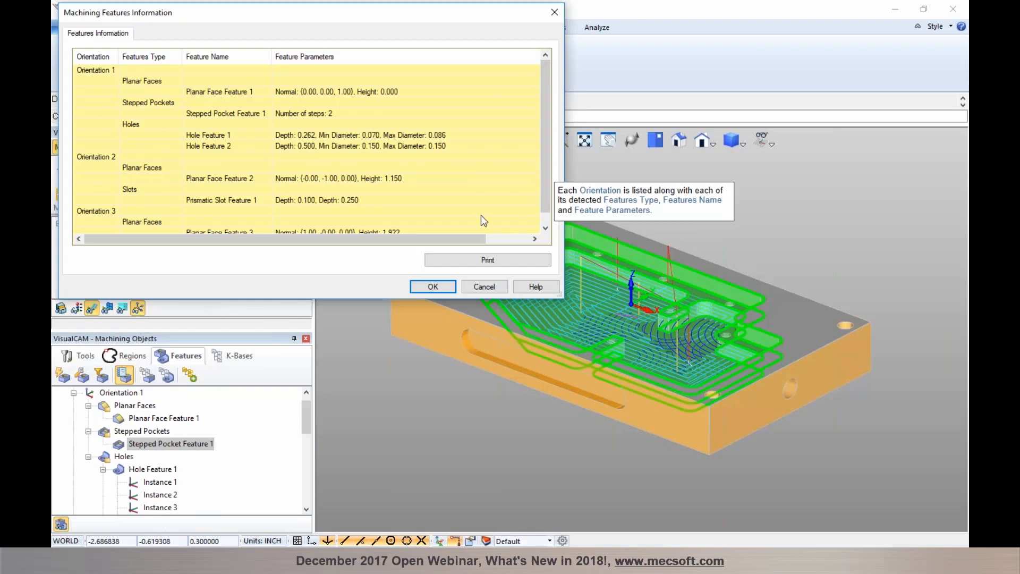
left_click(483, 287)
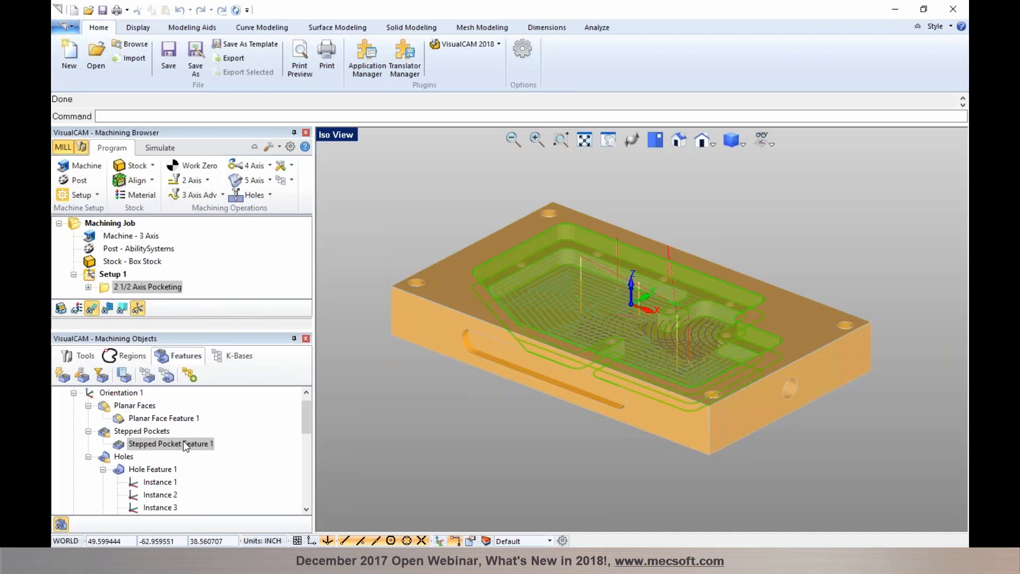
Step: Hide the pocketing toolpath and examine the depth and diameters of Hole Feature 1 in Orientation 1
scroll(183, 455, "down", 1)
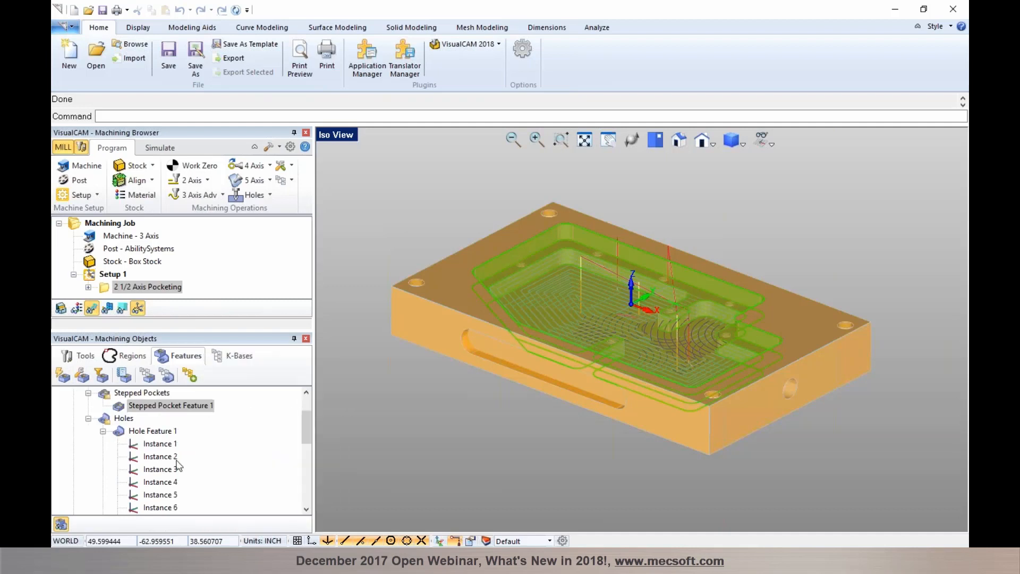
left_click(163, 433)
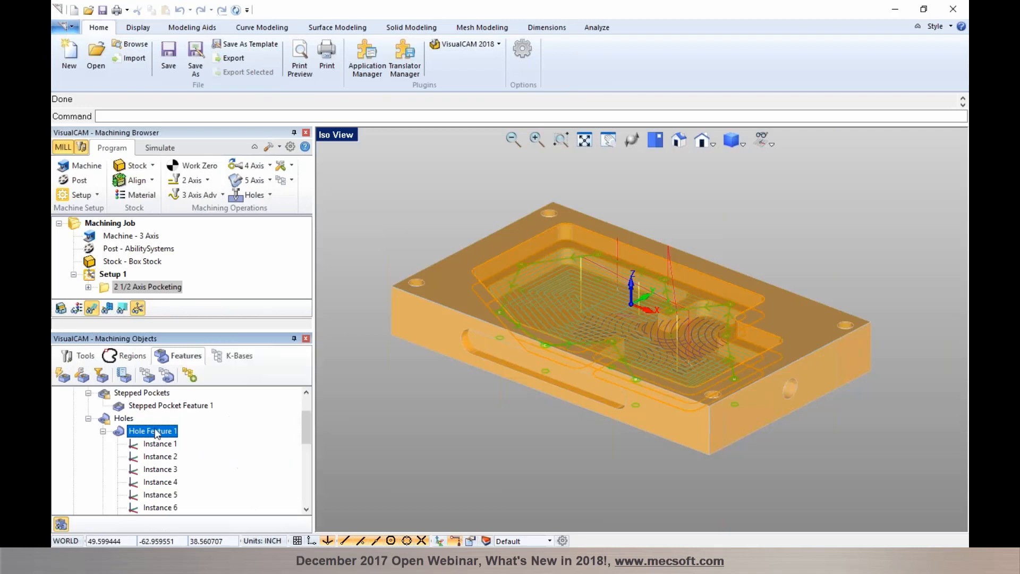
left_click(91, 308)
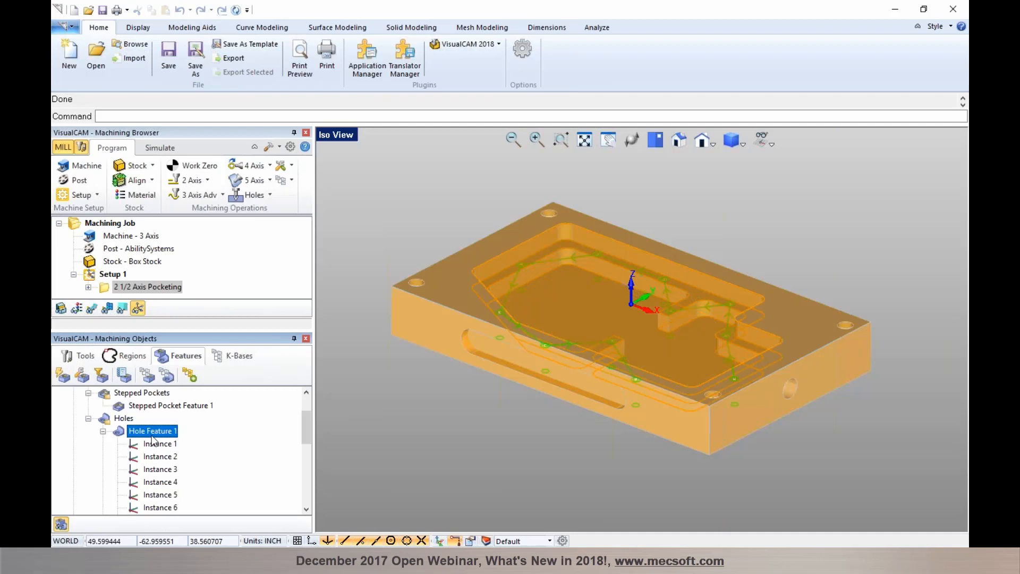
mouse_move(153, 436)
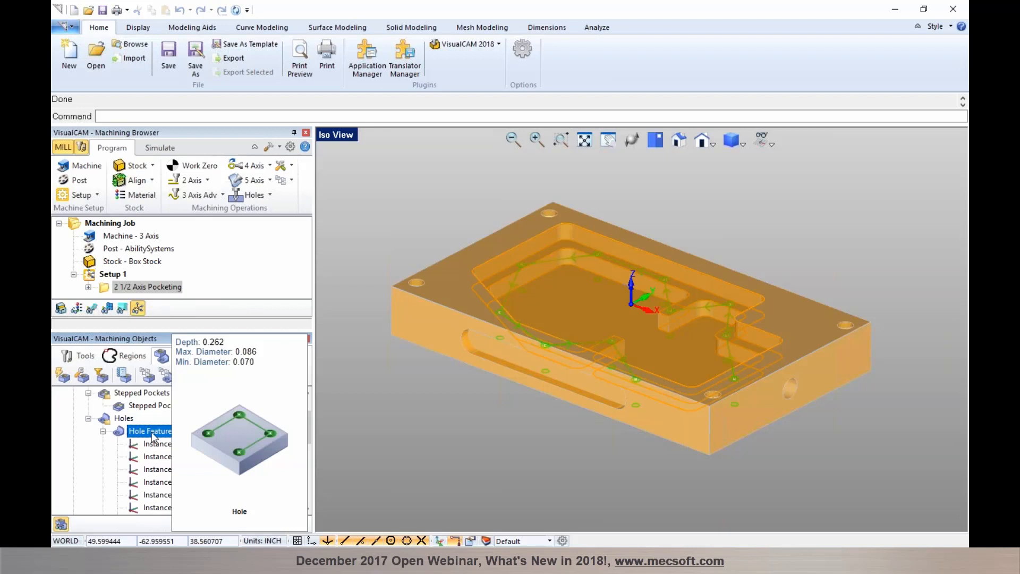
left_click(359, 444)
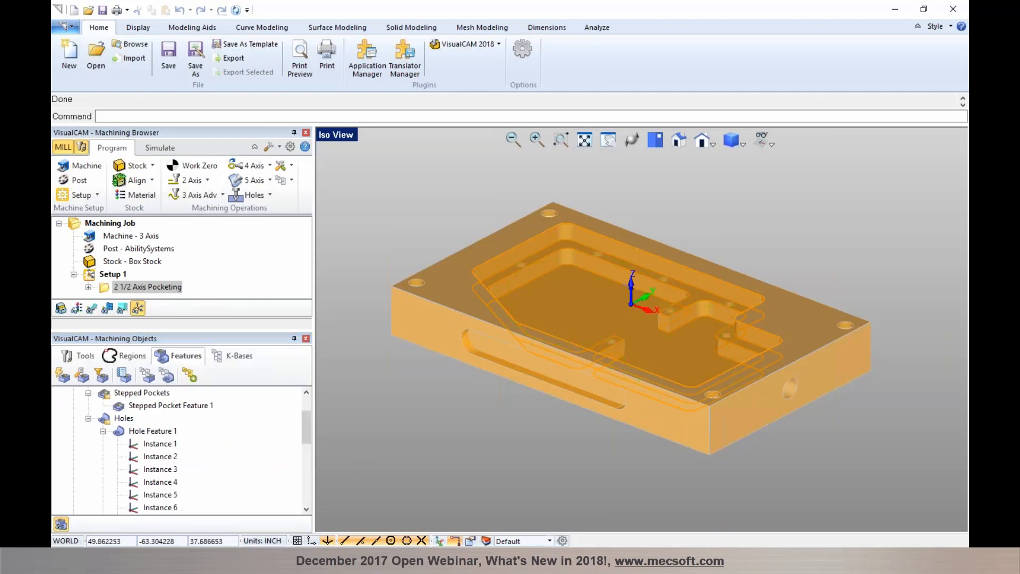
Step: Switch to FDM_Example2.3dm in RhinoCAM and examine its planar face and the depth of its prismatic pocket feature
mouse_move(250, 560)
left_click(203, 513)
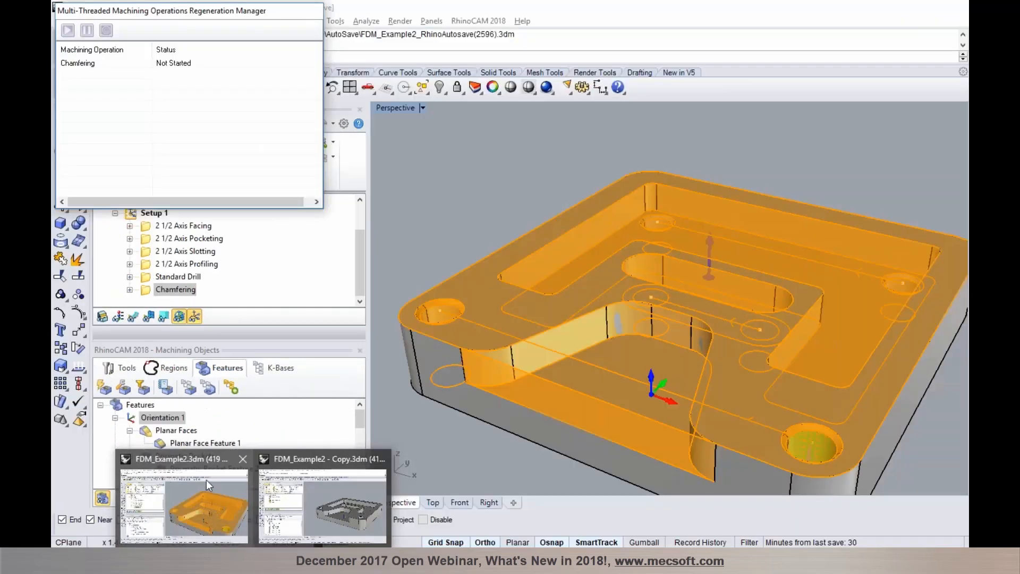
left_click(187, 443)
left_click(191, 468)
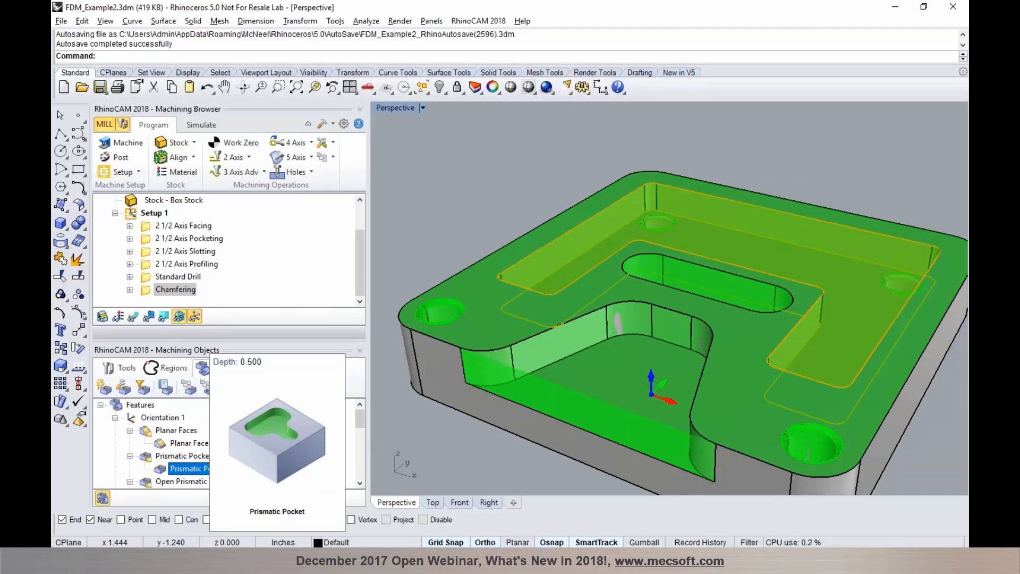
mouse_move(209, 468)
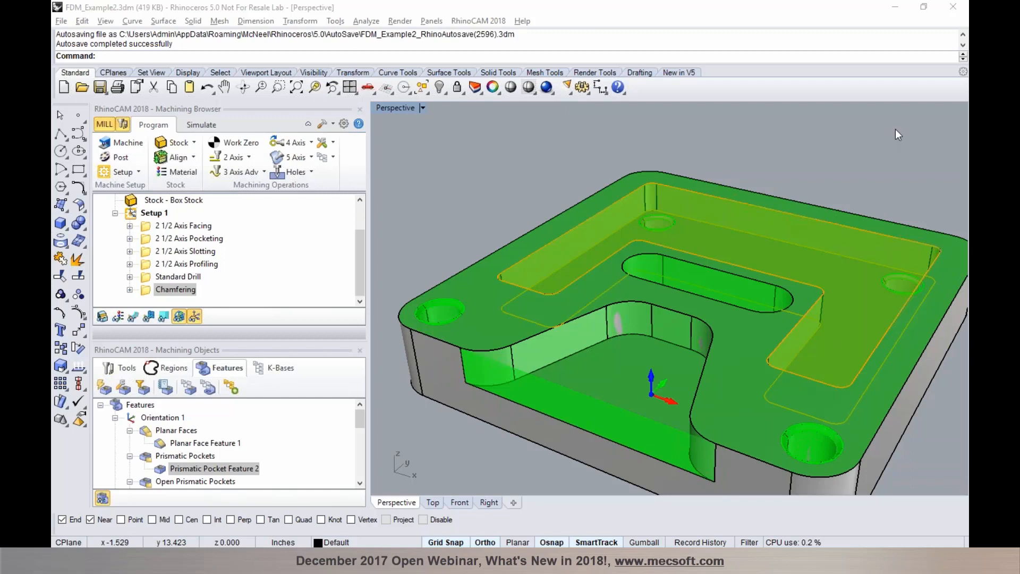
Step: Switch to the Brake Rotor part in VisualCAM and select the edge chains around its inner opening and outer rim
key("alt+Tab")
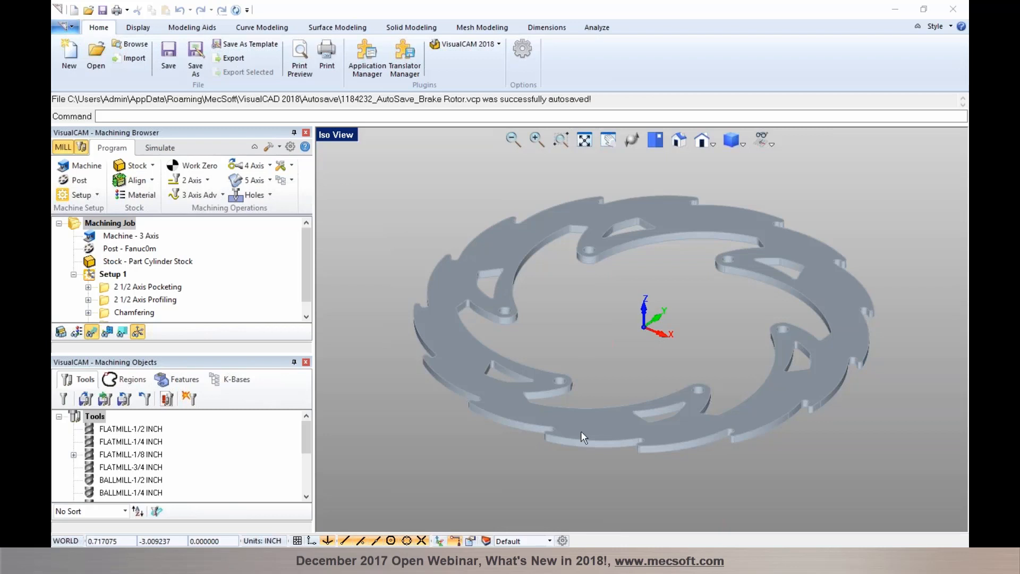
scroll(588, 436, "up", 1)
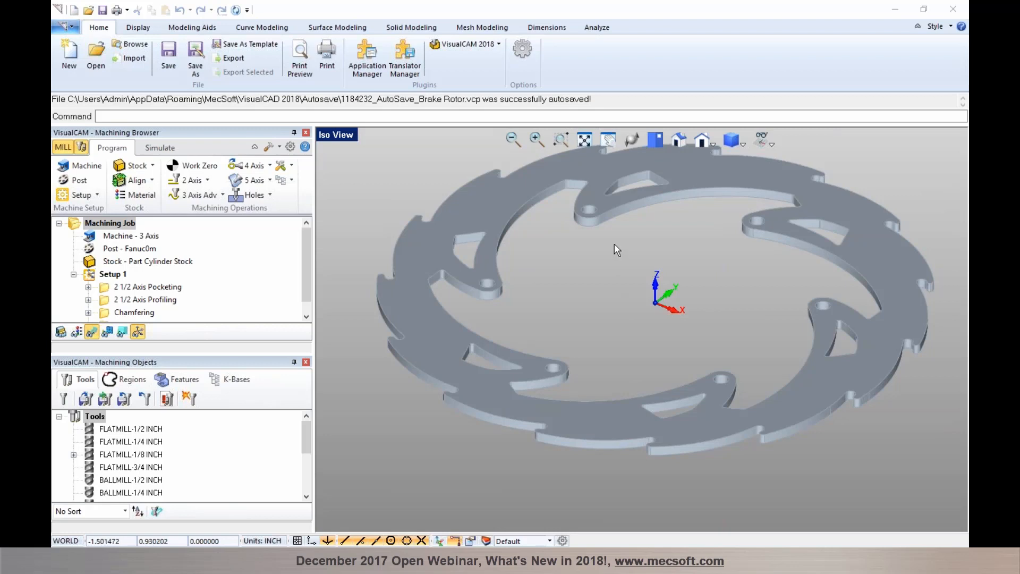
left_click(604, 213)
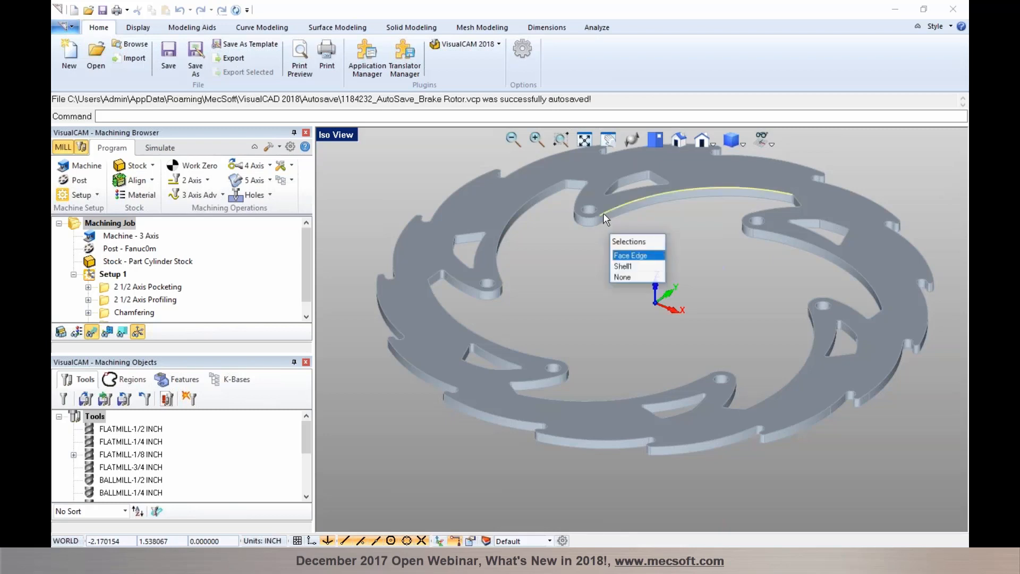
left_click(631, 257)
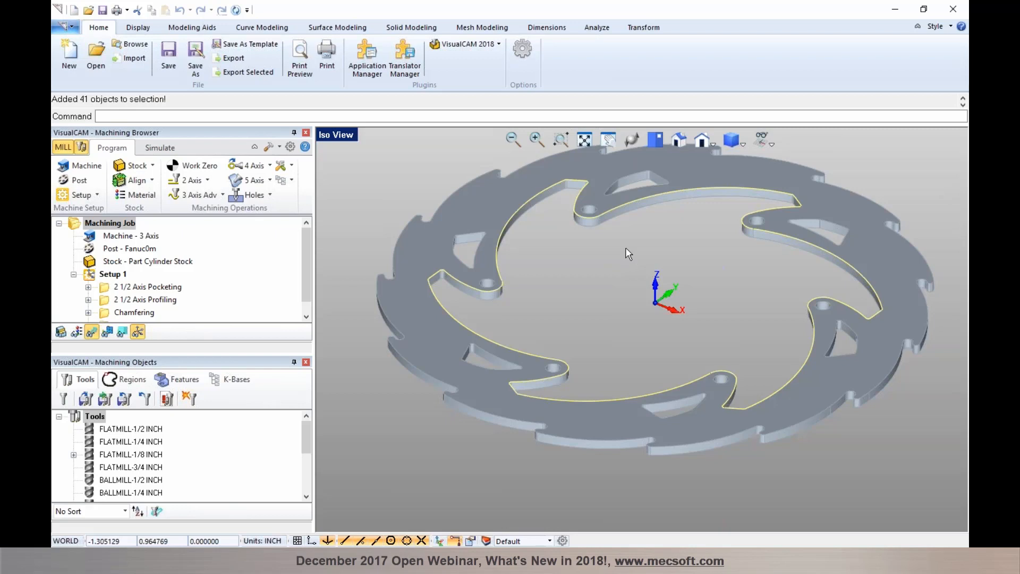
left_click(566, 438)
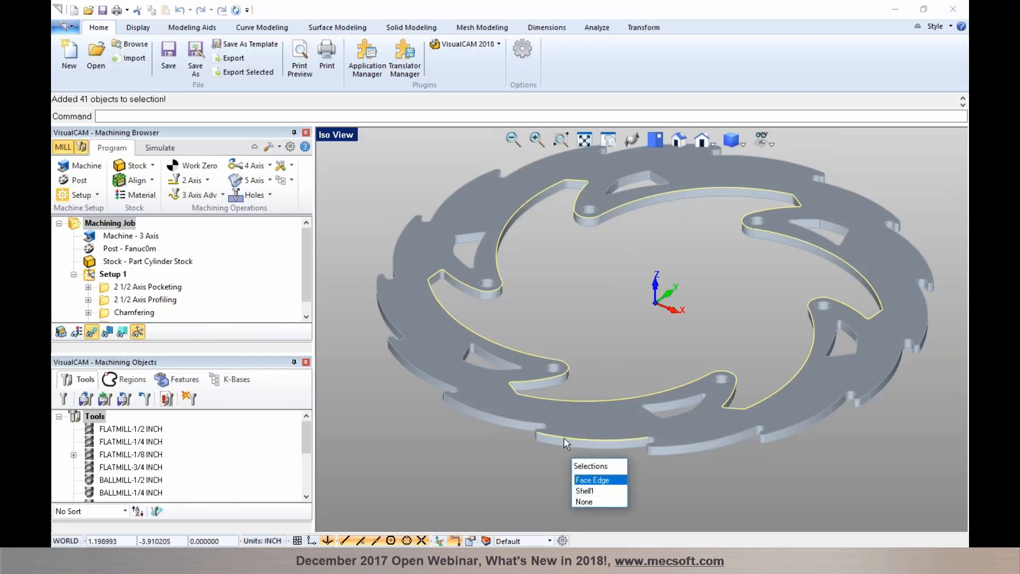
left_click(586, 479)
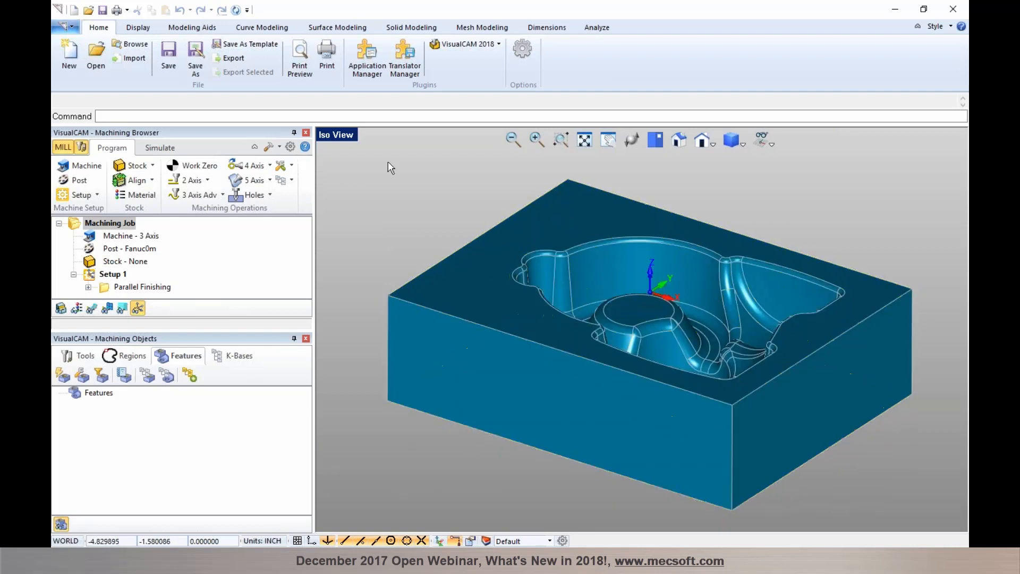
Step: Explode the solid block containing the cavity into separate surfaces
left_click(394, 30)
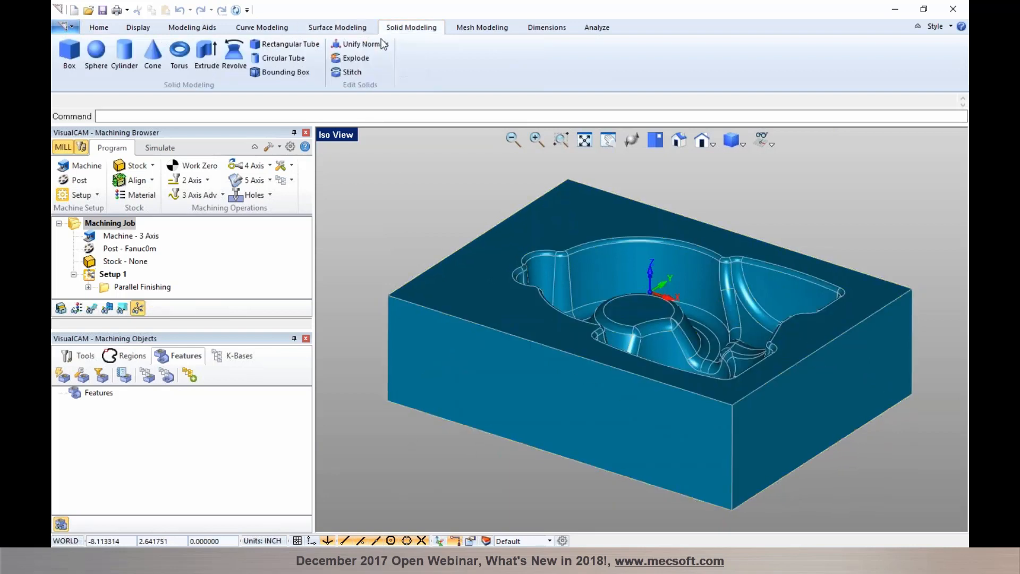
left_click(521, 219)
left_click(351, 59)
right_click(416, 174)
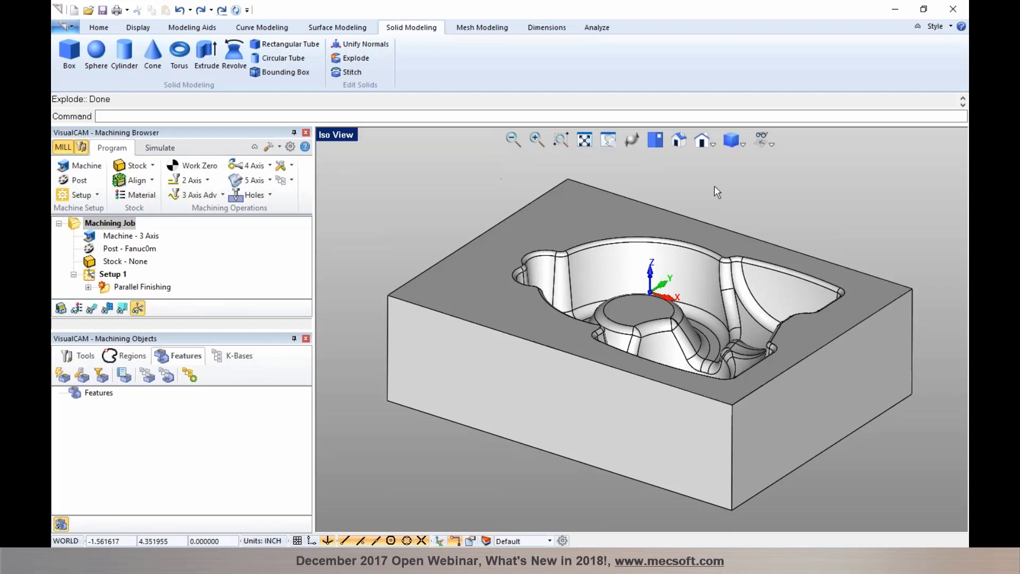
Step: Show the exploded cavity block in ghosted display
left_click(746, 141)
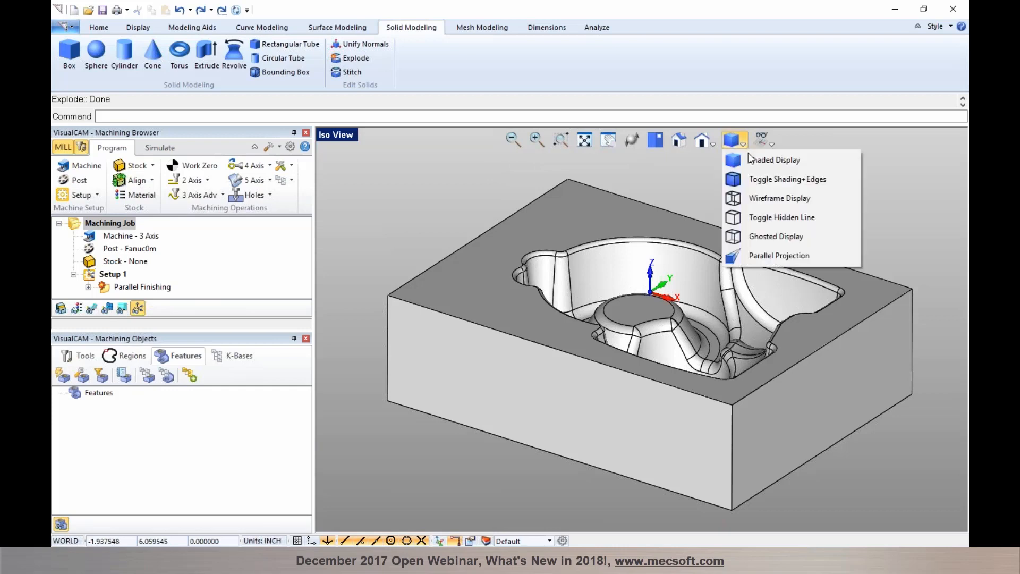
left_click(771, 238)
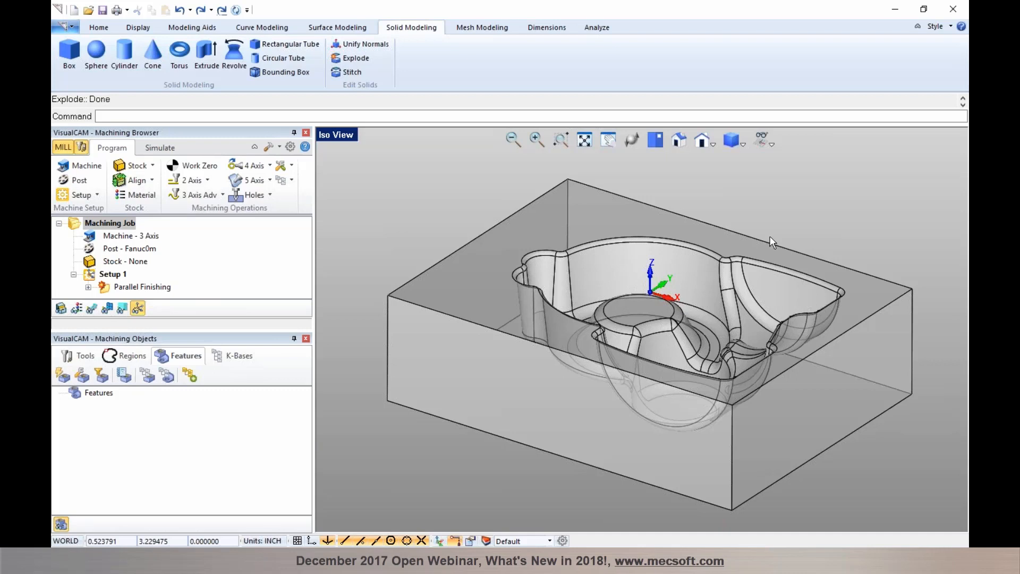
left_click(740, 140)
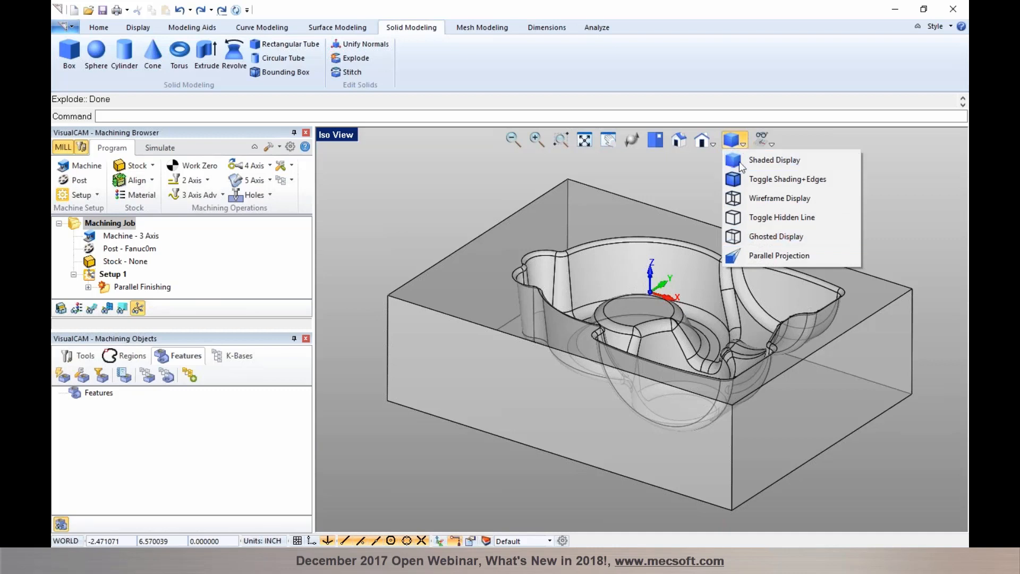
left_click(905, 231)
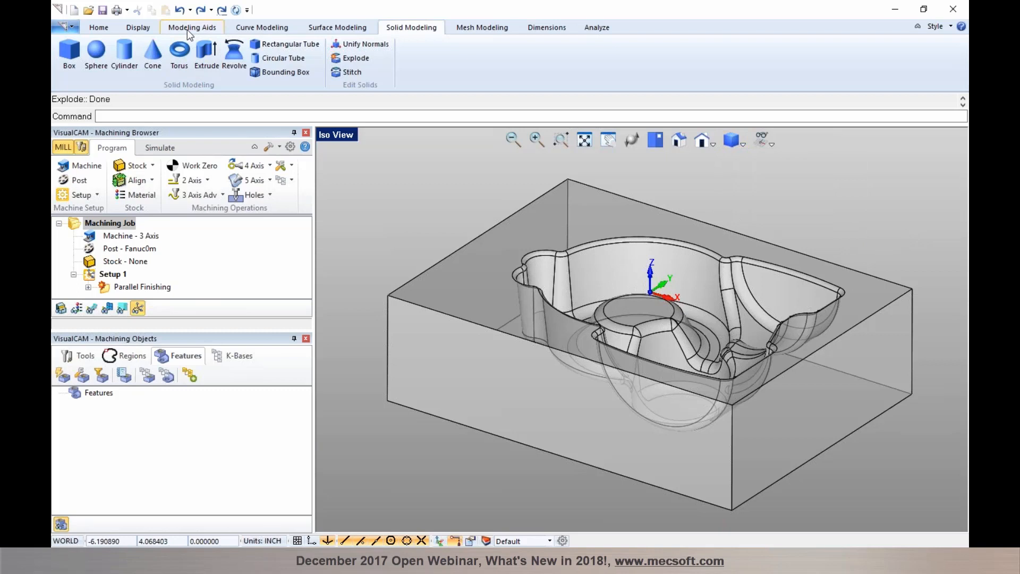
left_click(144, 28)
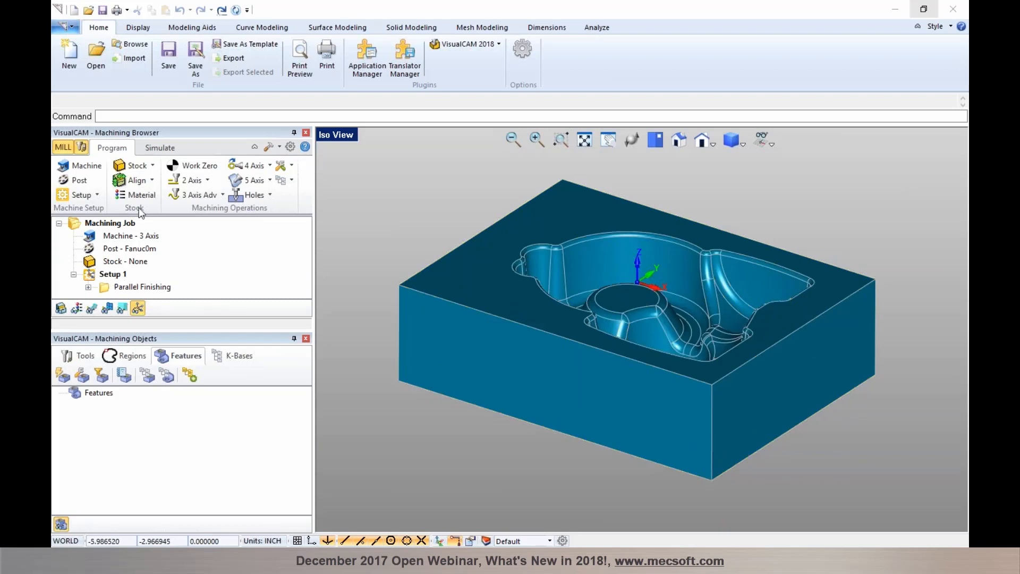
Step: Review the part surfaces assigned to the Parallel Finishing operation's control geometry
left_click(104, 289)
double_click(105, 289)
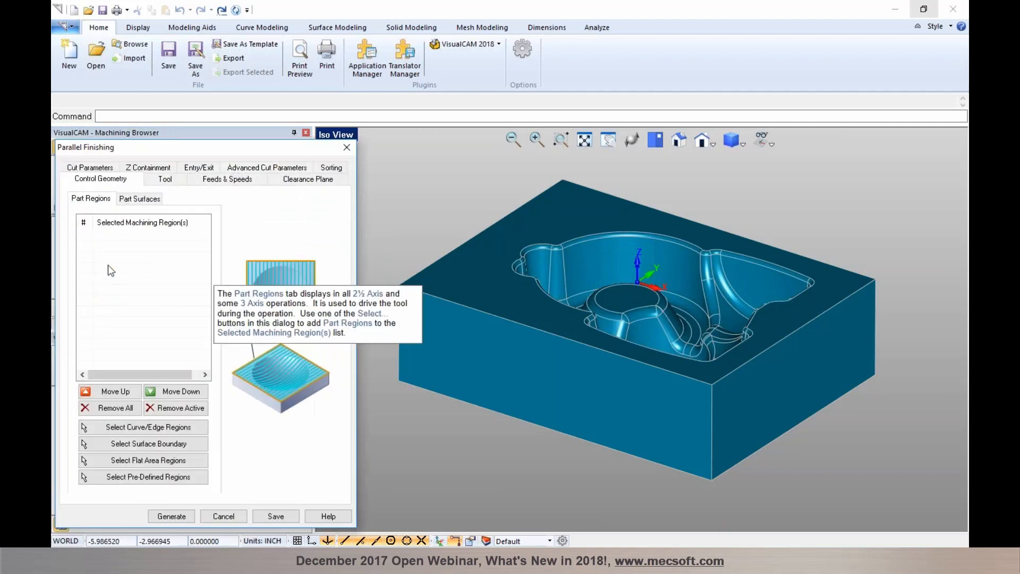
left_click(137, 200)
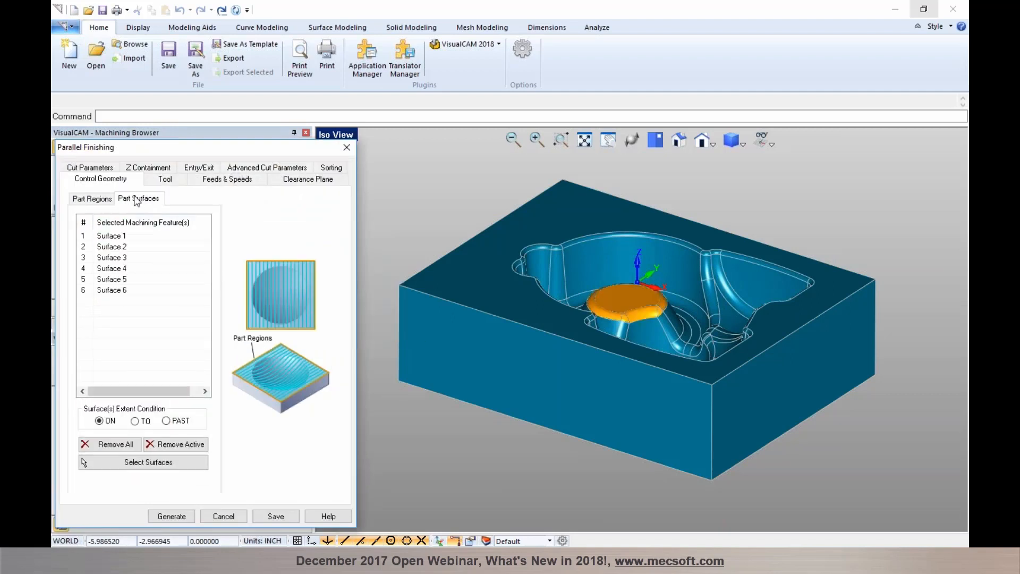
Step: Try adding the side walls and corner blends of the central boss to the Parallel Finishing part surfaces
left_click(149, 464)
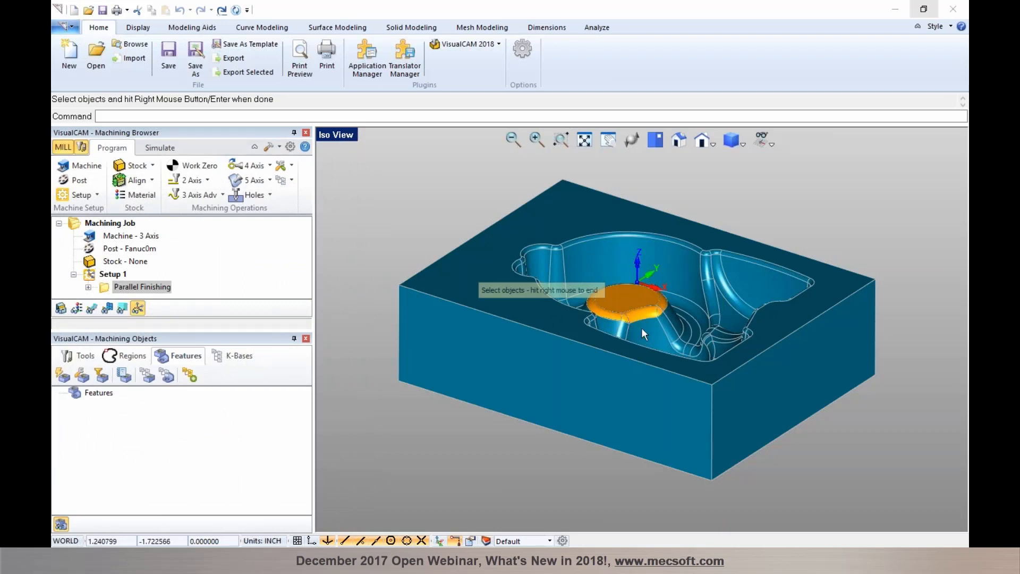
scroll(635, 306, "up", 1)
scroll(636, 305, "up", 2)
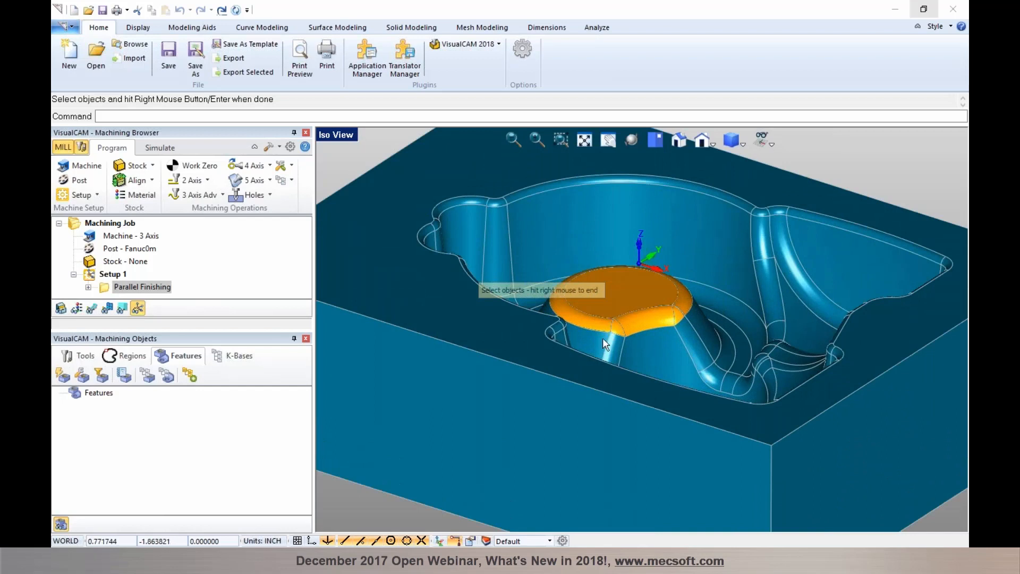
left_click(617, 340)
left_click(645, 348)
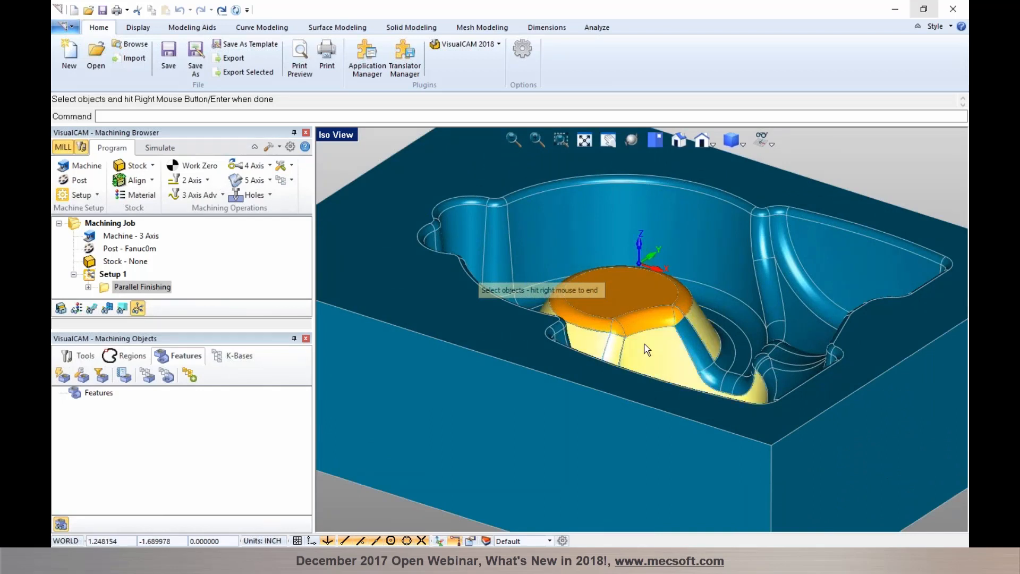
left_click(688, 334)
left_click(710, 372)
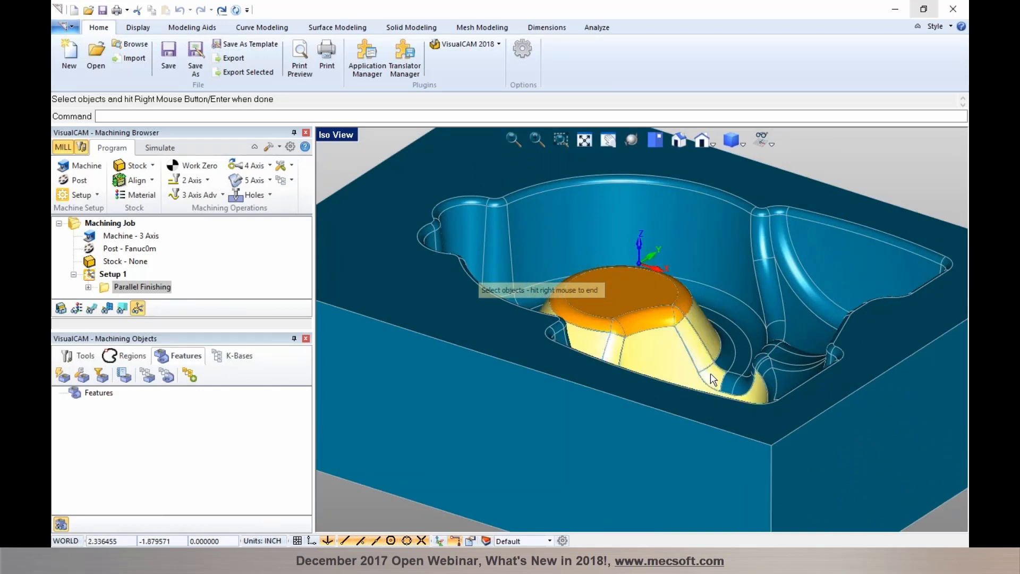
right_click(712, 379)
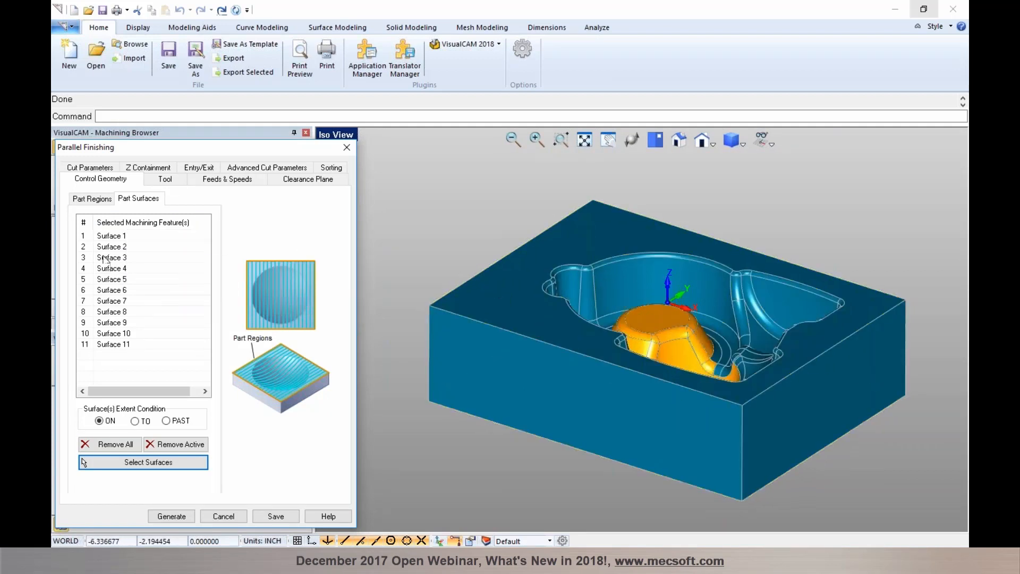
left_click(223, 515)
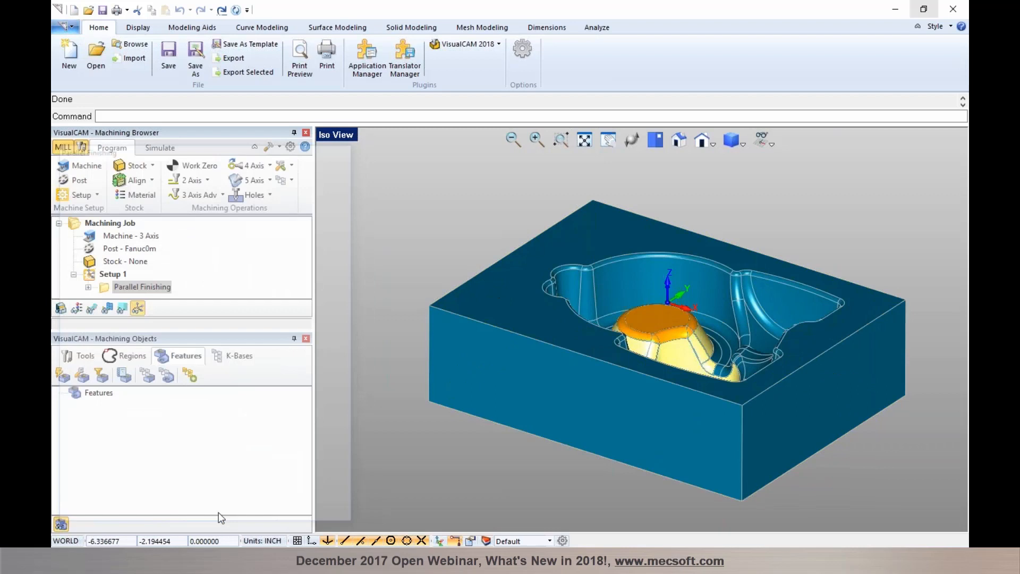
Step: Display the Parallel Finishing toolpath over the top of the cavity's central boss
left_click(116, 288)
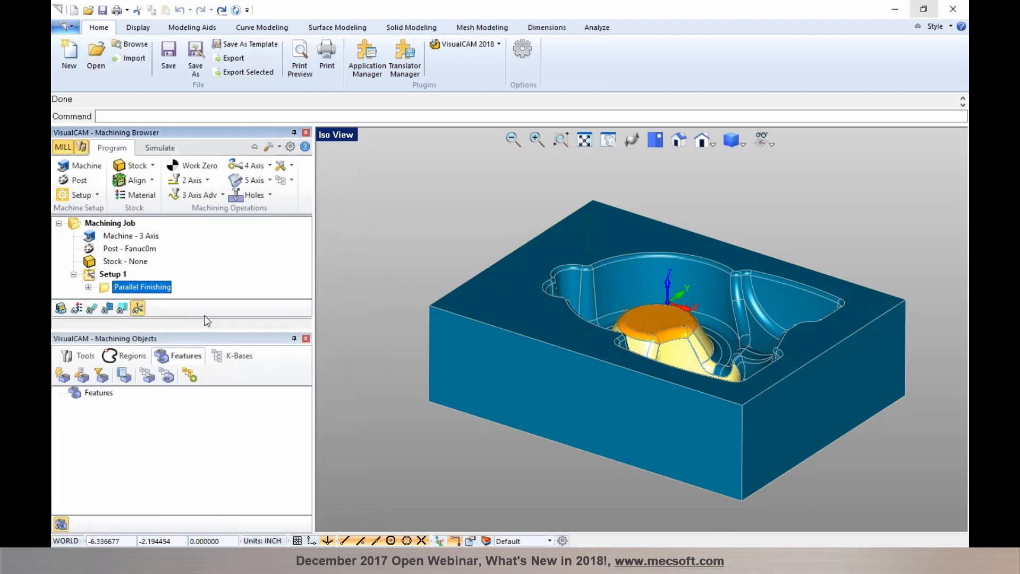
left_click(403, 421)
left_click(92, 308)
scroll(589, 326, "up", 5)
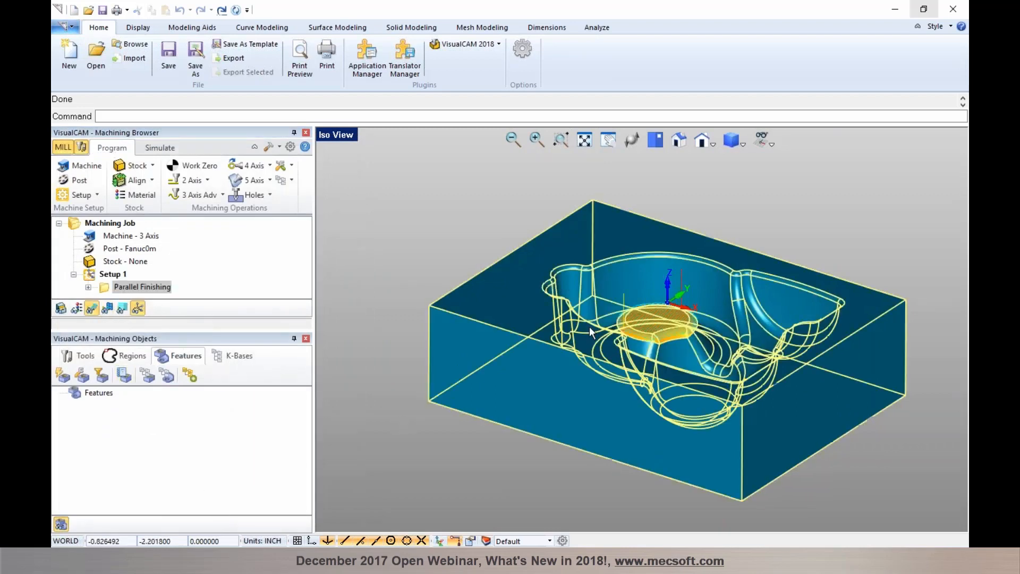
left_click(686, 322)
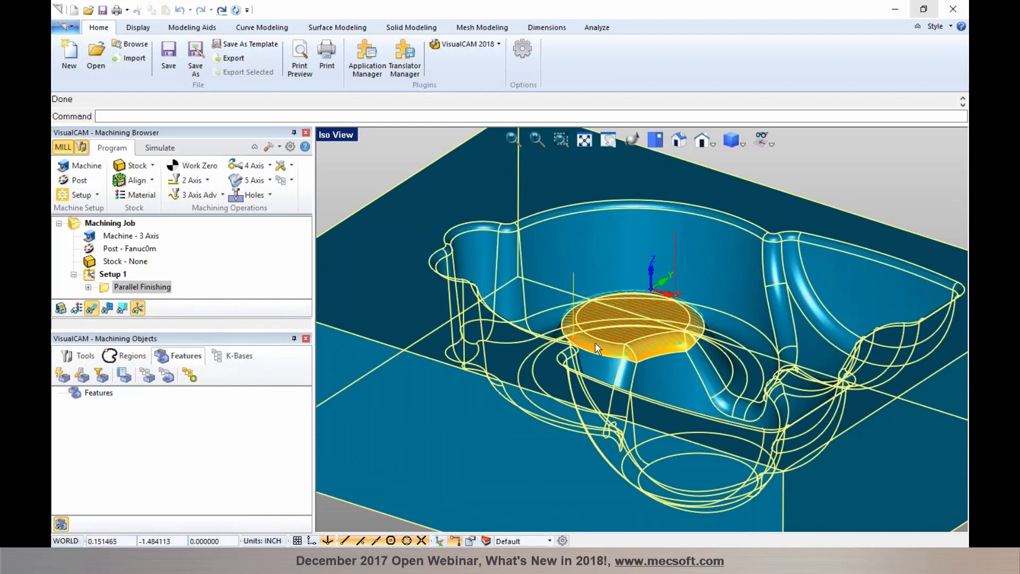
left_click(371, 515)
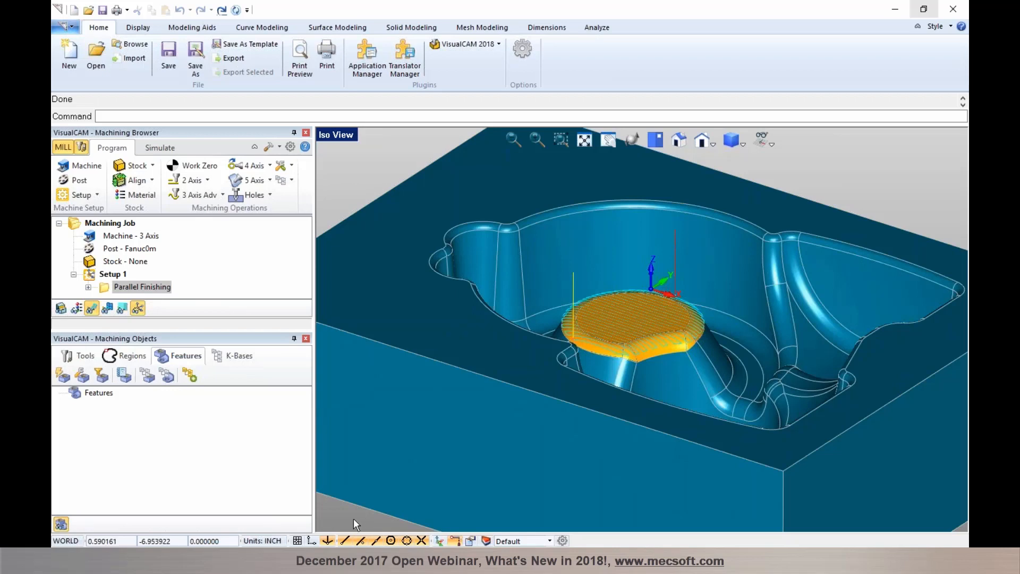
Step: Switch to Part-Cavity.3dm in RhinoCAM and remove all part surfaces from its Parallel Finishing operation
left_click(254, 561)
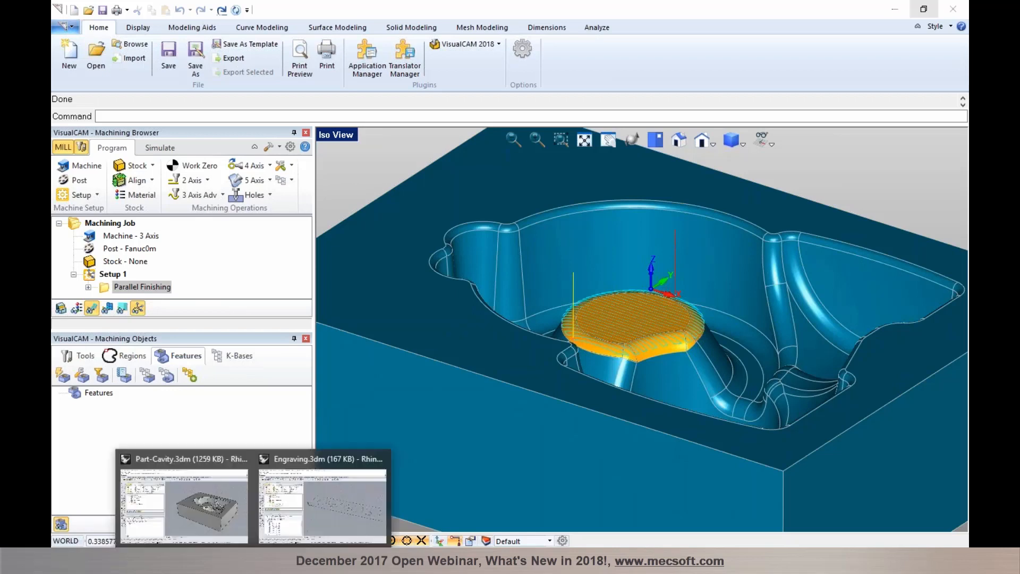
left_click(226, 484)
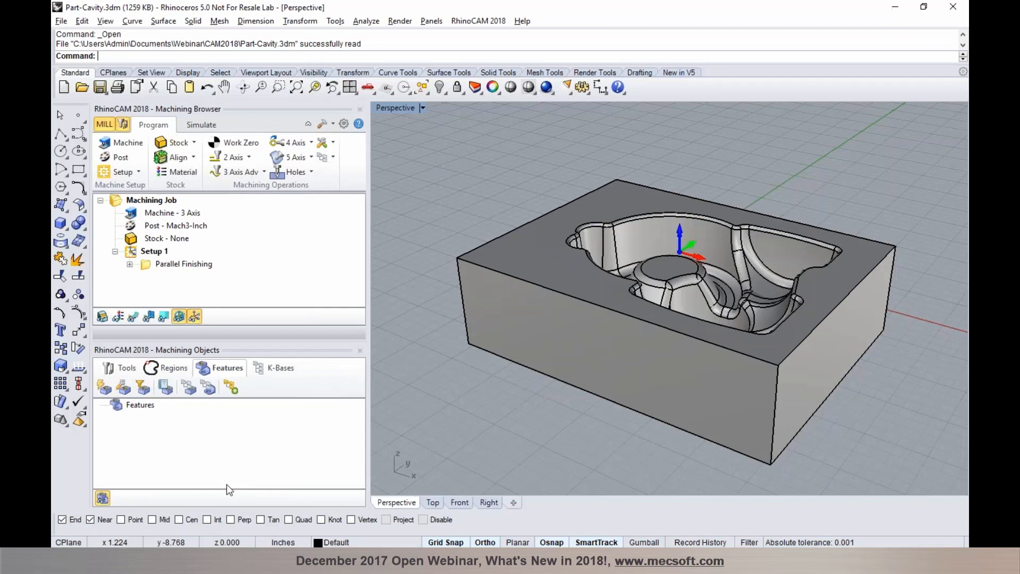
double_click(160, 264)
left_click(181, 177)
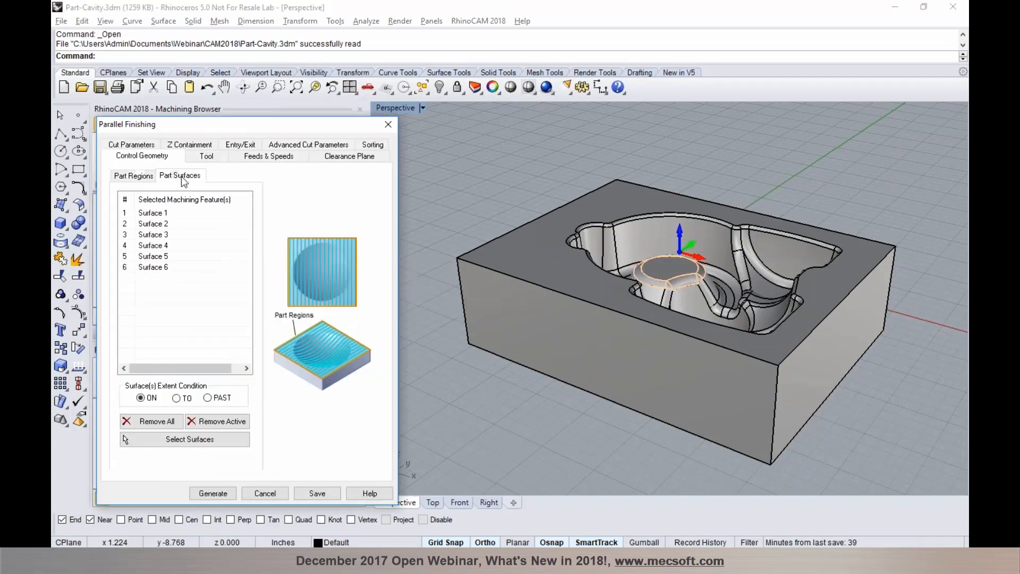
left_click(159, 422)
Step: Select the central boss's top face and its surrounding edge fillets as the part surfaces for Parallel Finishing
left_click(176, 439)
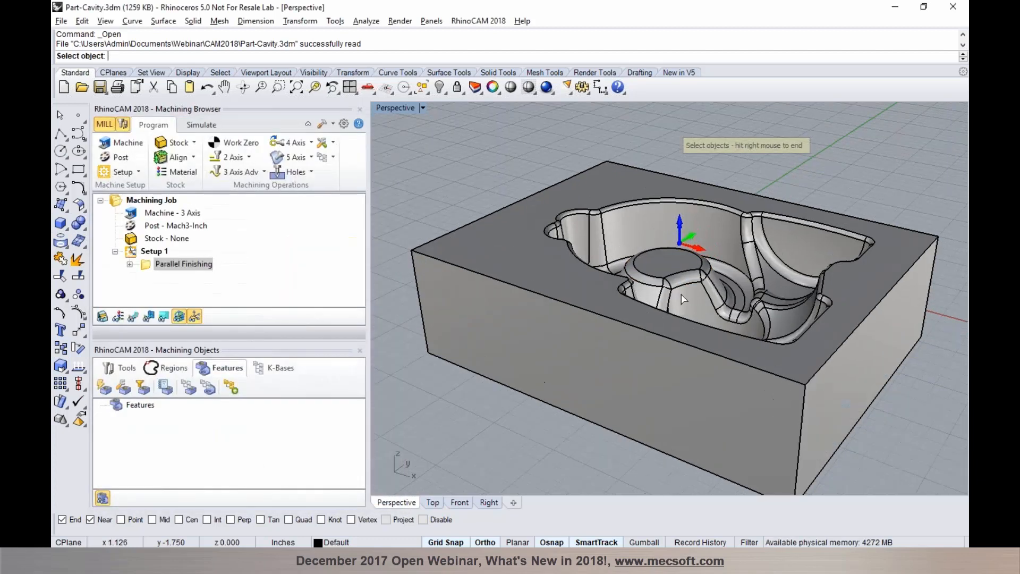
scroll(682, 295, "up", 5)
left_click(643, 258)
left_click(617, 276)
scroll(658, 286, "up", 4)
left_click(658, 285)
left_click(700, 329)
scroll(659, 286, "down", 2)
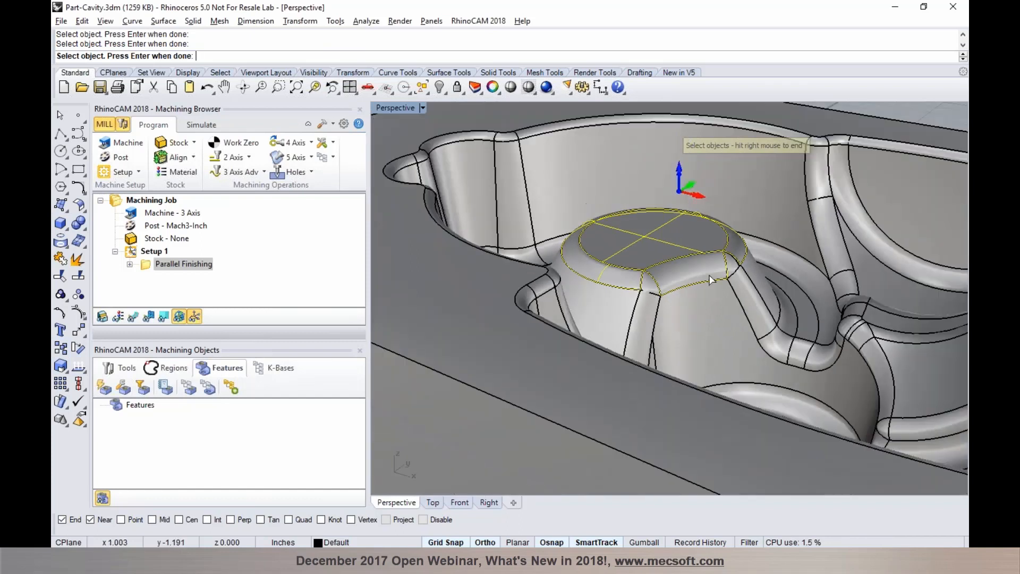
scroll(710, 280, "up", 2)
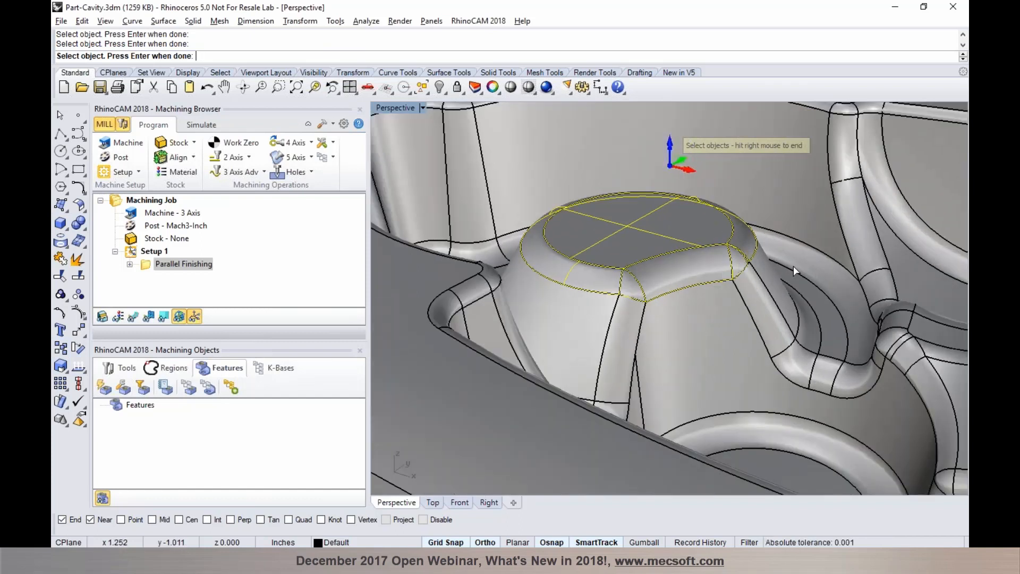
scroll(796, 271, "up", 3)
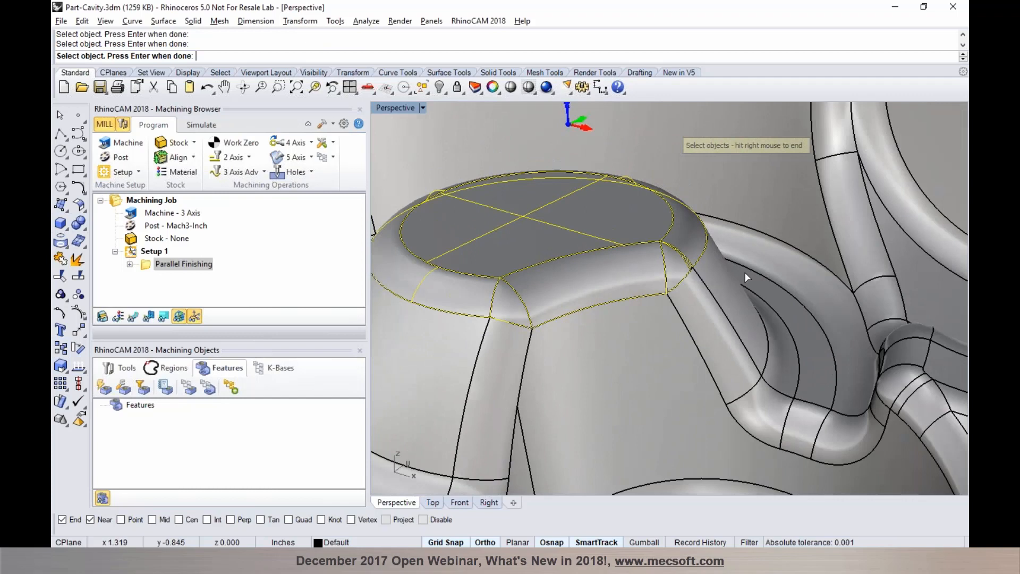
scroll(694, 264, "up", 2)
scroll(691, 266, "up", 2)
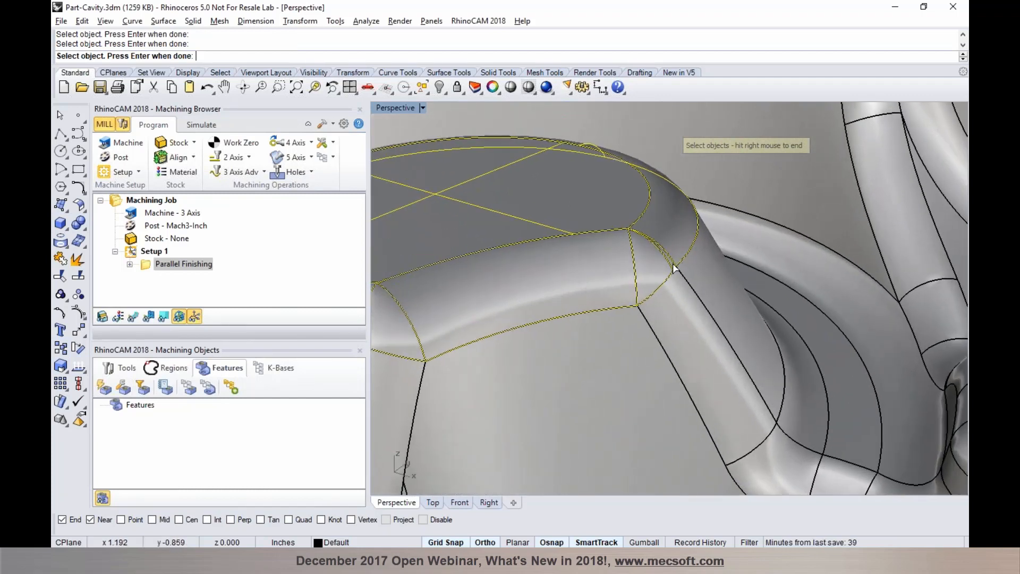
right_click(676, 271)
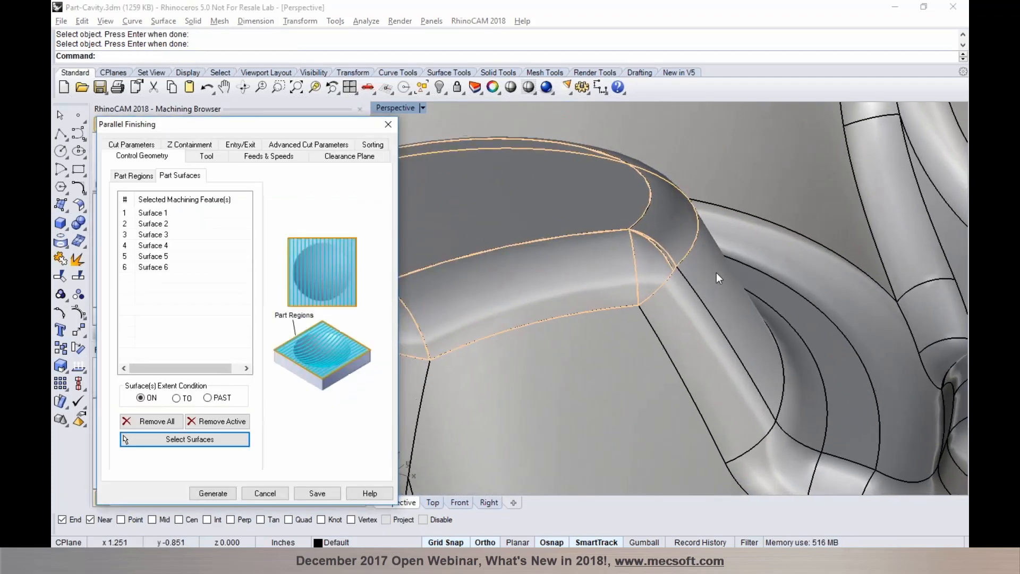
Step: Generate the Parallel Finishing operation on the selected boss surfaces
scroll(717, 270, "down", 5)
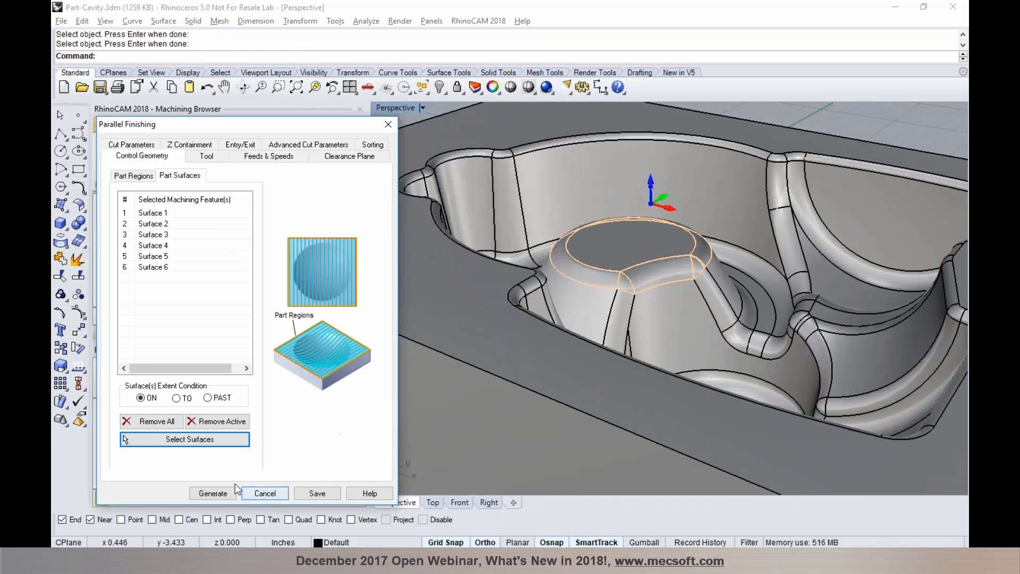
left_click(224, 492)
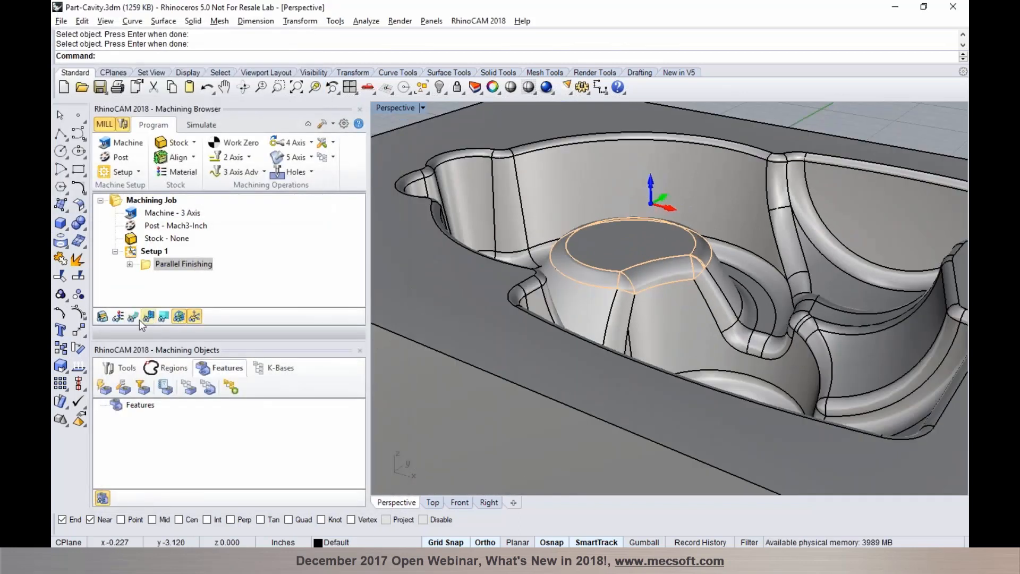
scroll(590, 340, "down", 5)
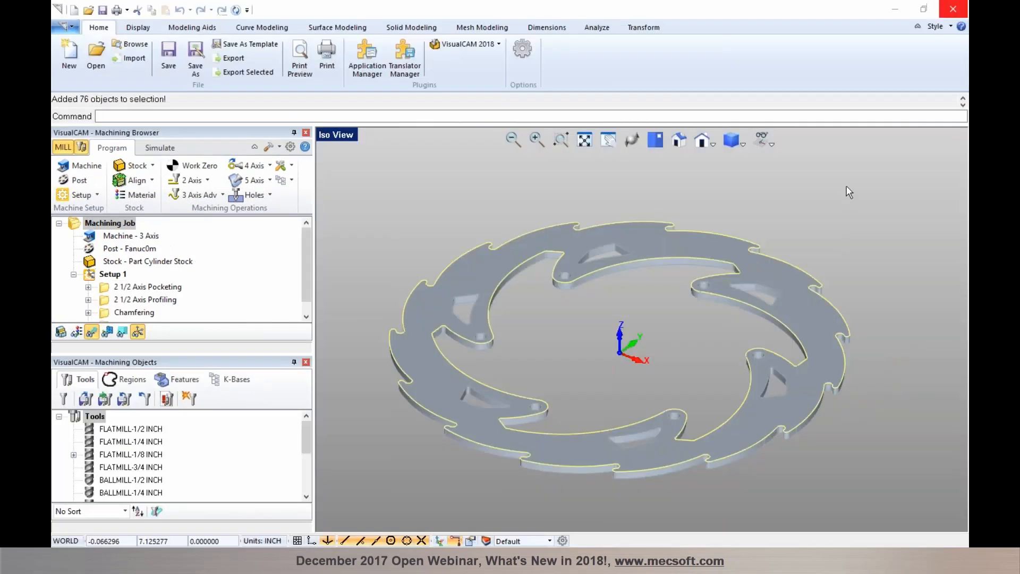
Step: Switch to the brake rotor in VisualCAM, clear its edge selection, and suppress the Standard Drill operation
left_click(849, 193)
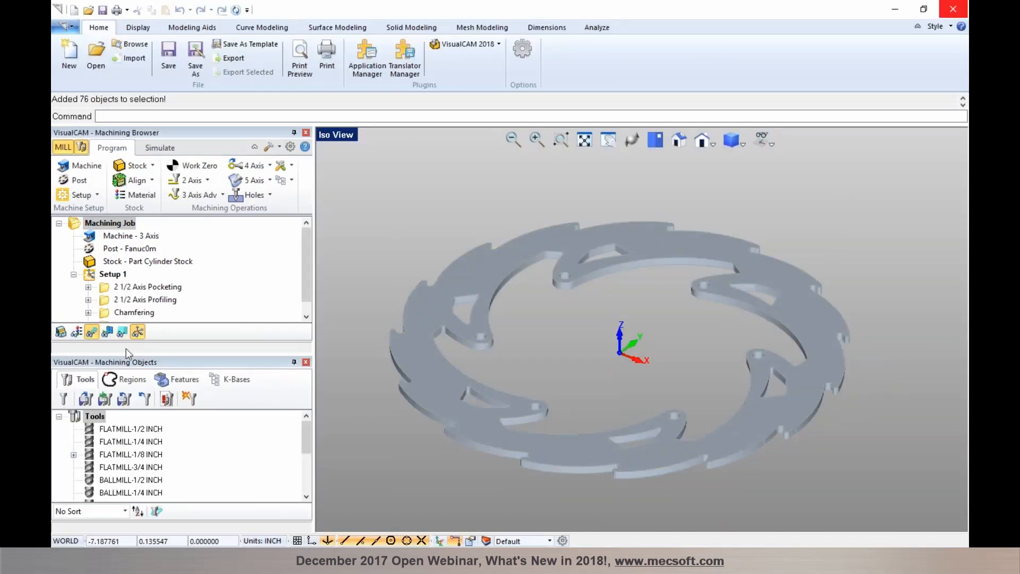
left_click_drag(127, 354, 125, 402)
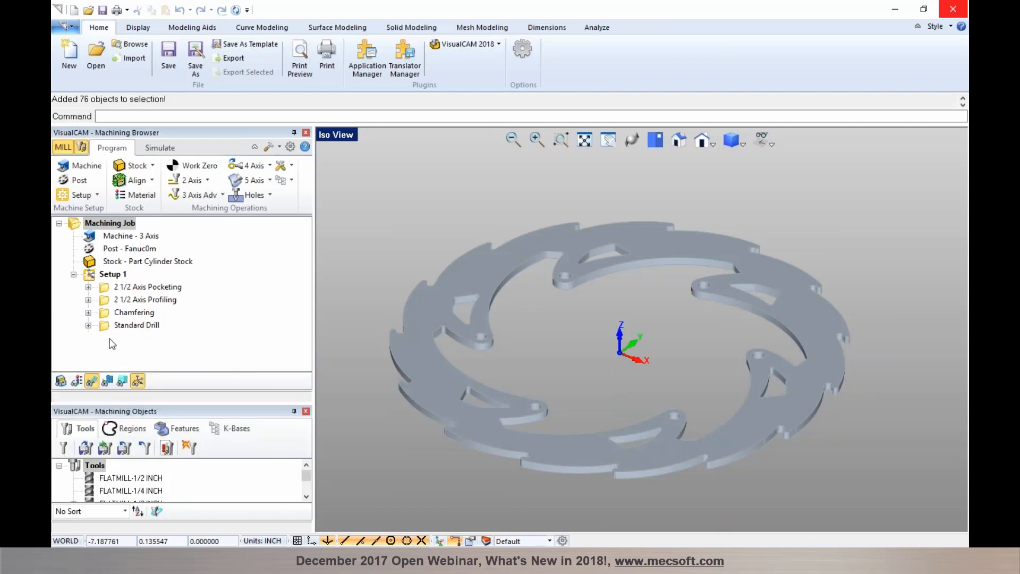
left_click(102, 323)
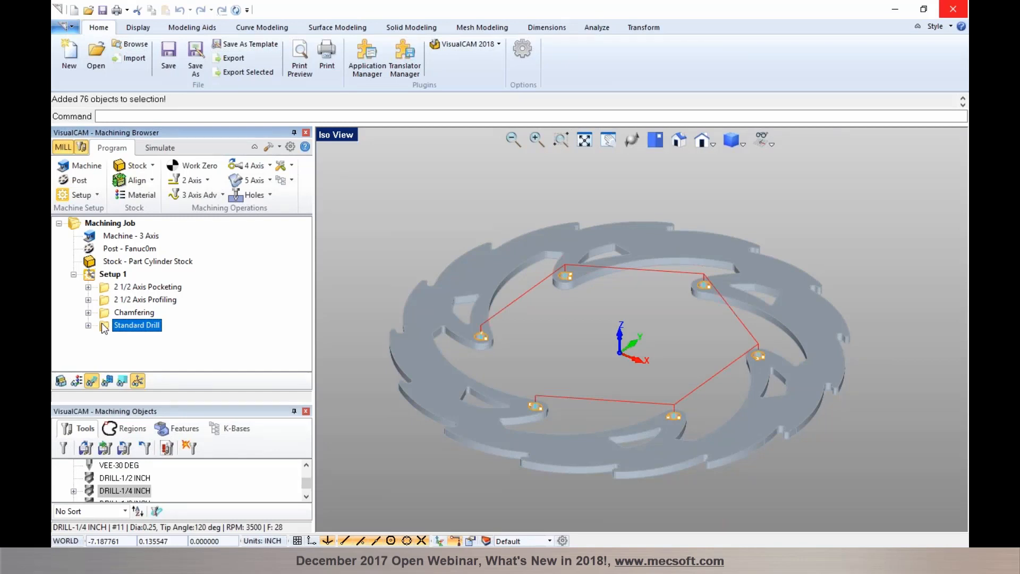
right_click(102, 325)
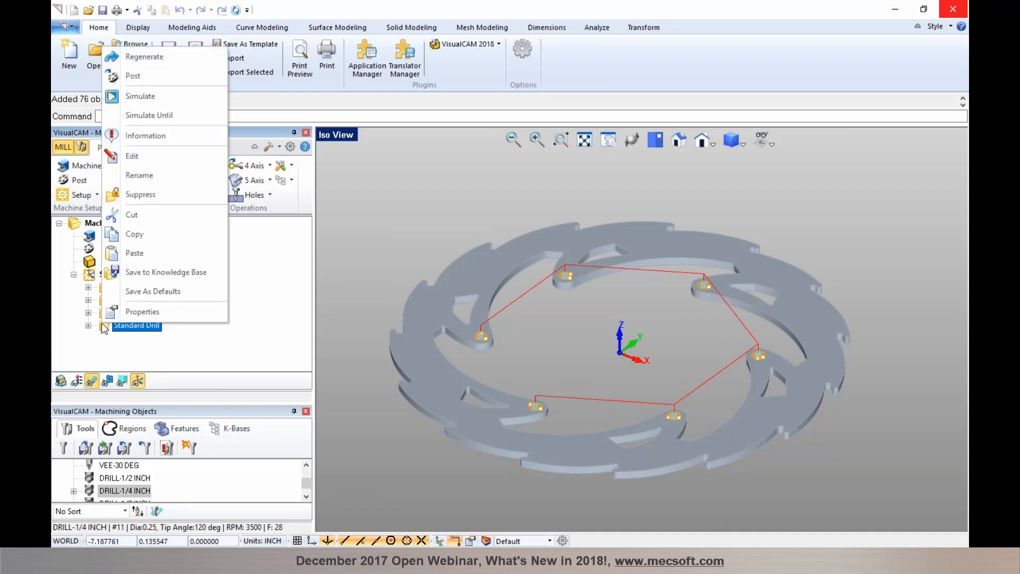
left_click(131, 197)
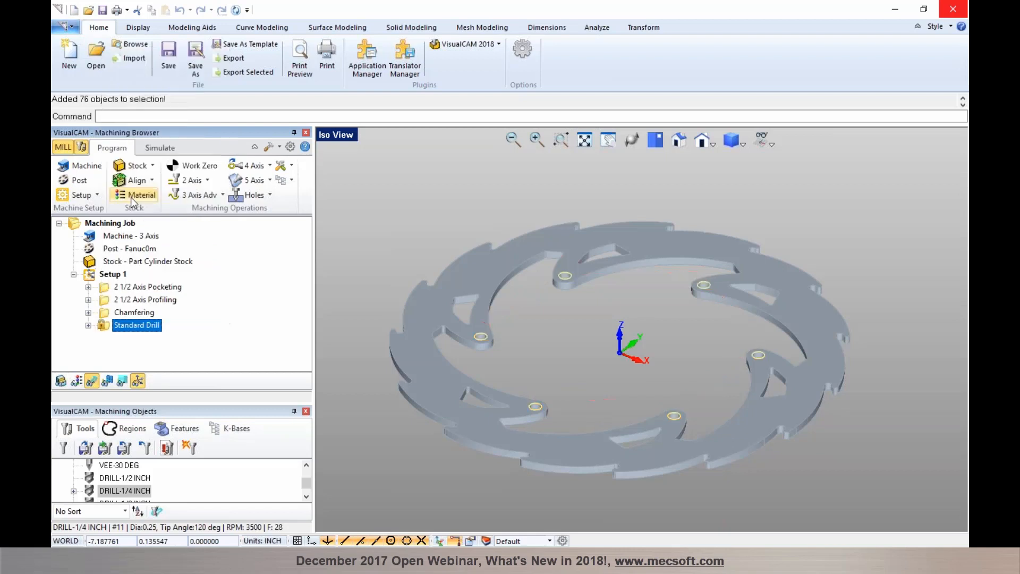
right_click(105, 329)
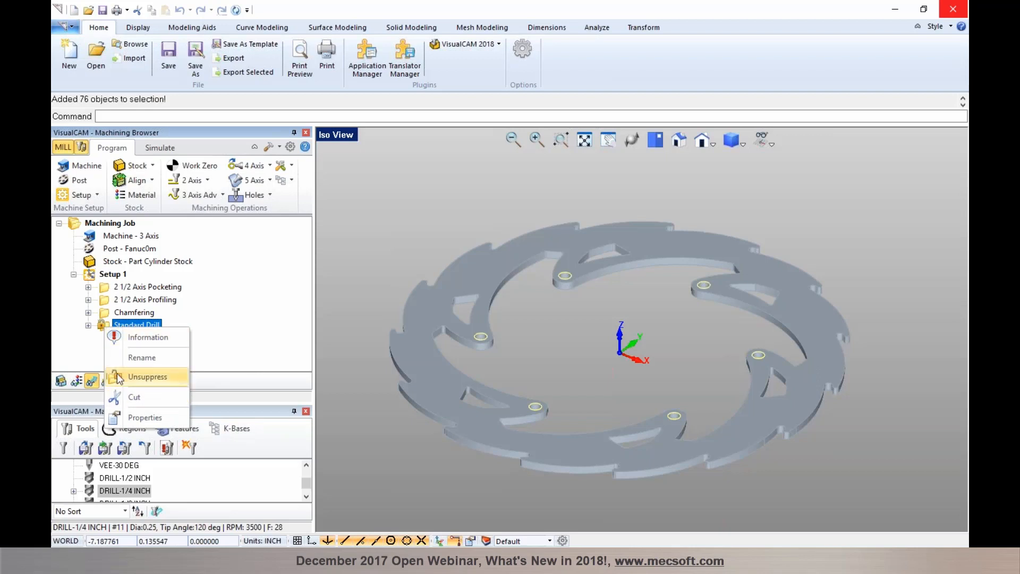
left_click(232, 360)
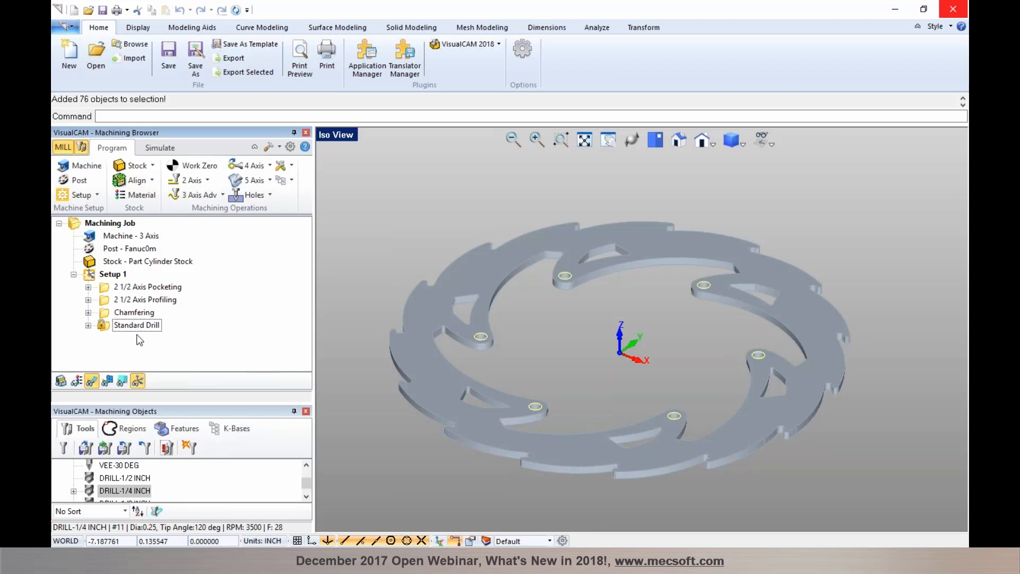
Step: Examine the 2 1/2 Axis Pocketing toolpaths, toggling whether they are displayed through the solid rotor
left_click(135, 287)
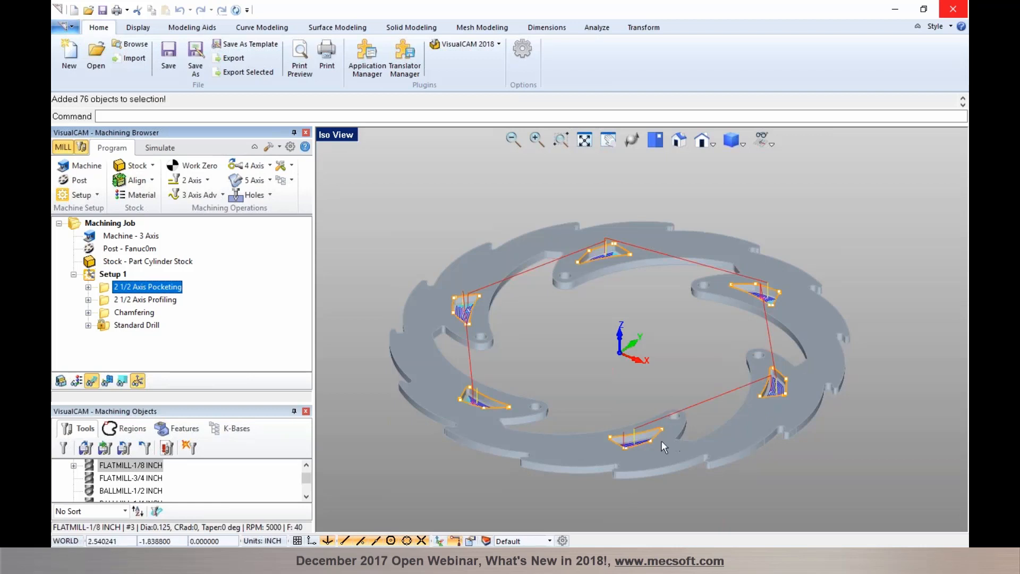
scroll(655, 444, "up", 1)
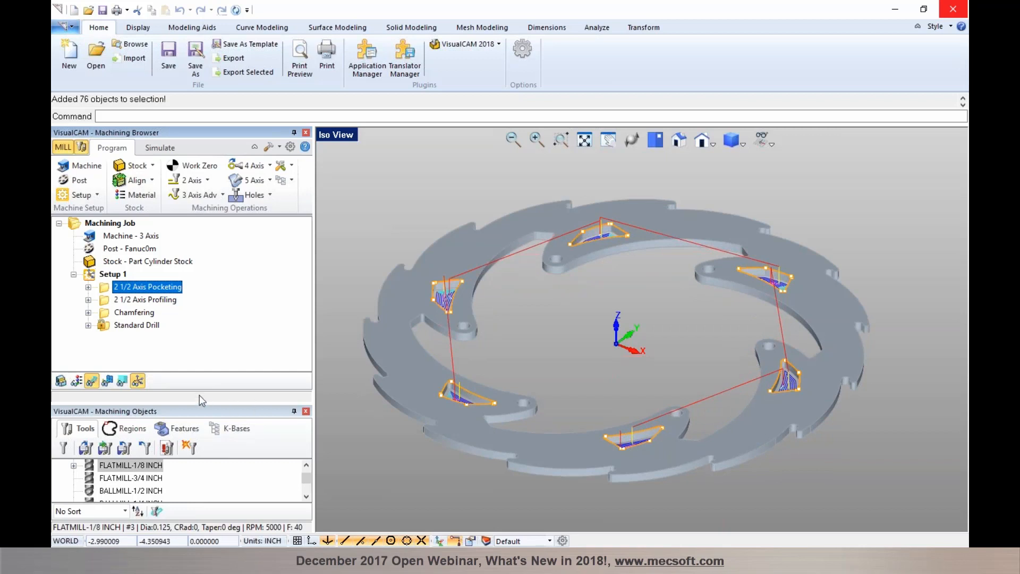
left_click(108, 381)
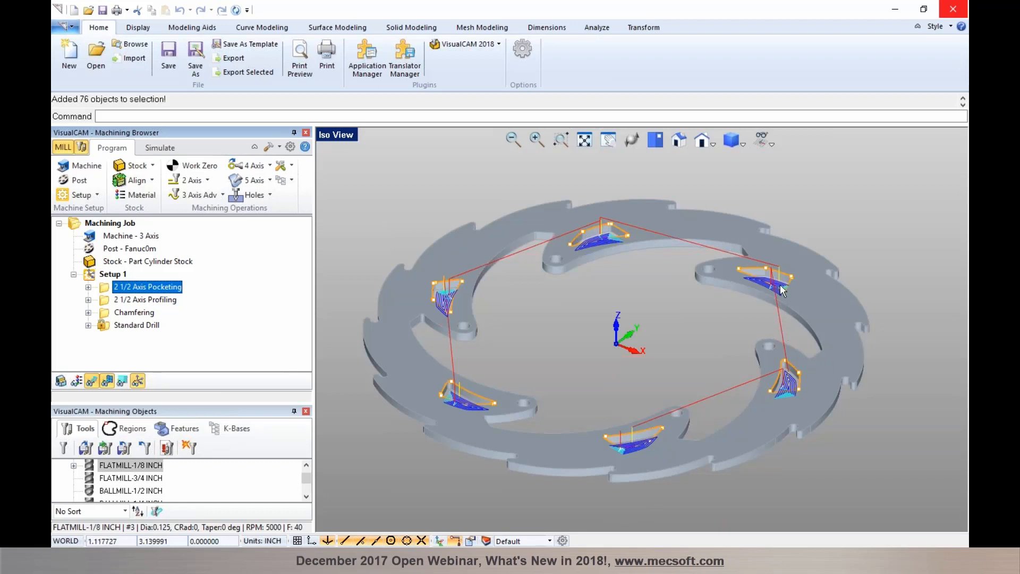
left_click(111, 384)
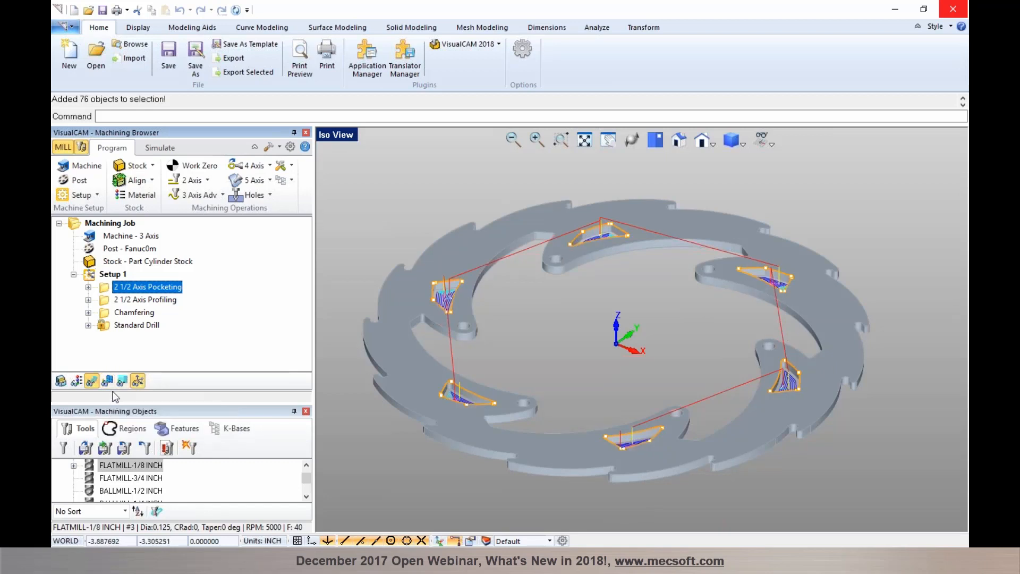
Step: Display the complete 2 1/2 Axis Pocketing toolpaths through the solid brake rotor
left_click(111, 386)
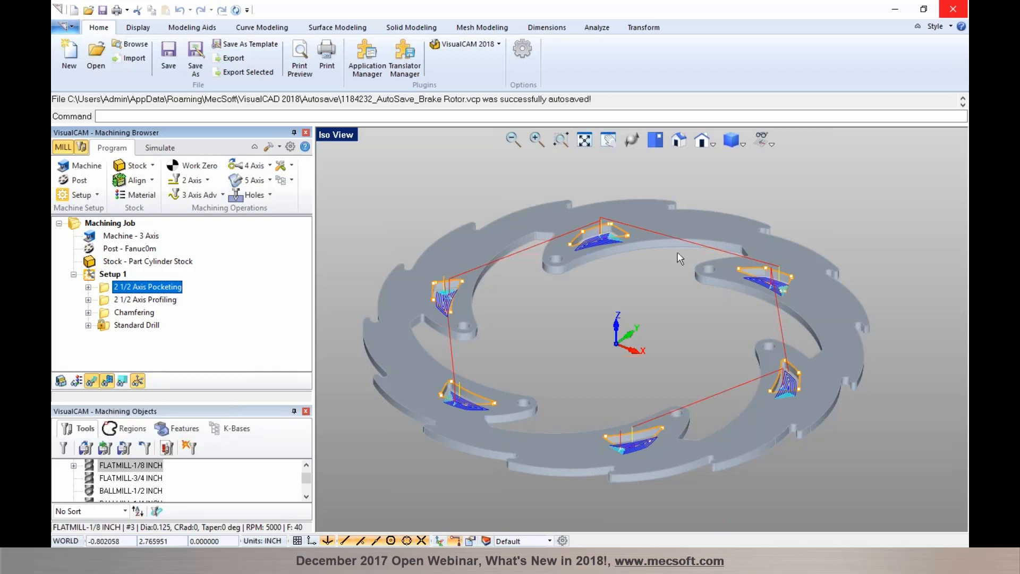
left_click(961, 109)
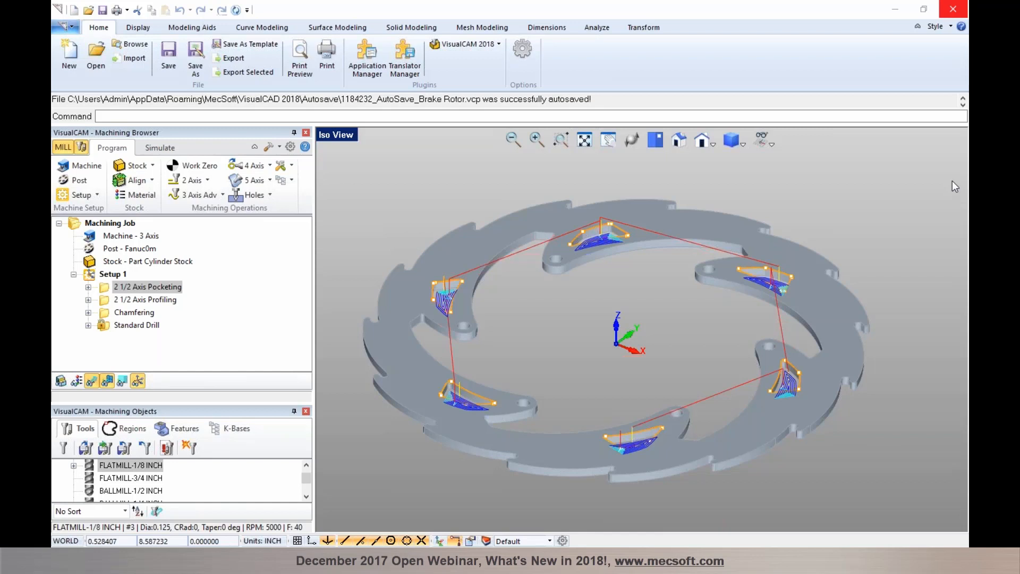
left_click(882, 242)
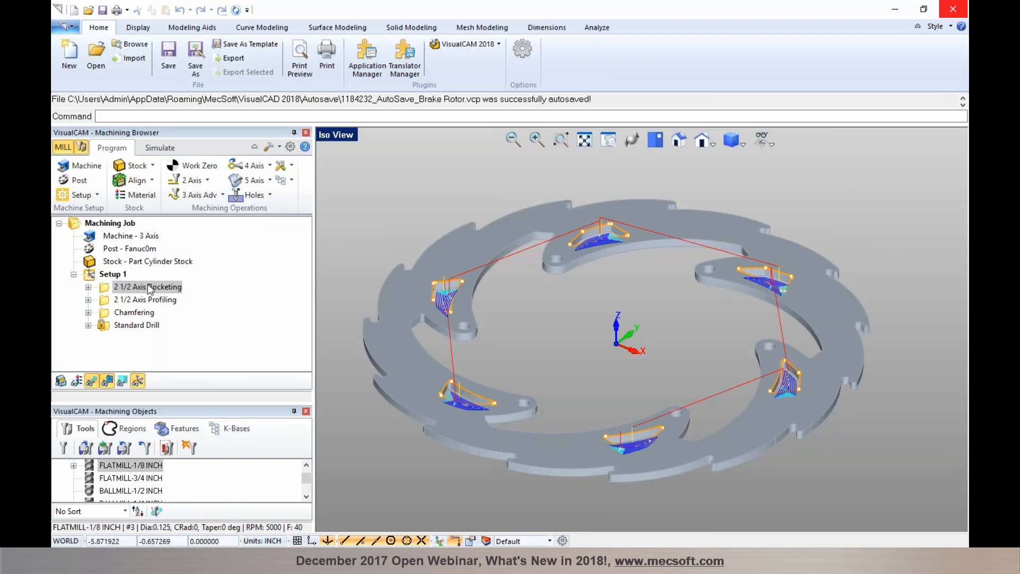
Step: Examine the Chamfering operation's cut parameters, including the chamfer width and height options, and close them without changes
left_click(129, 313)
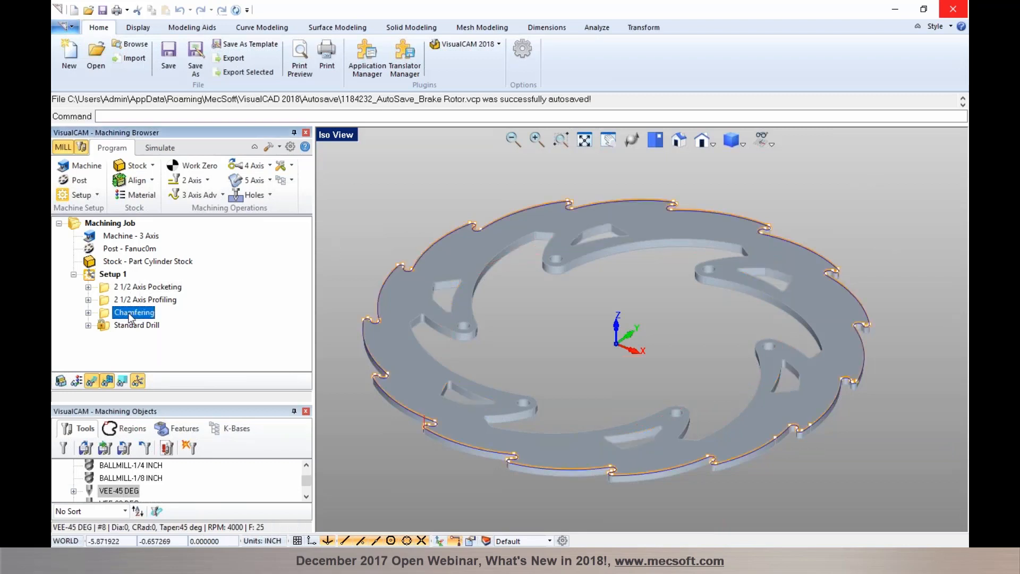
left_click(199, 180)
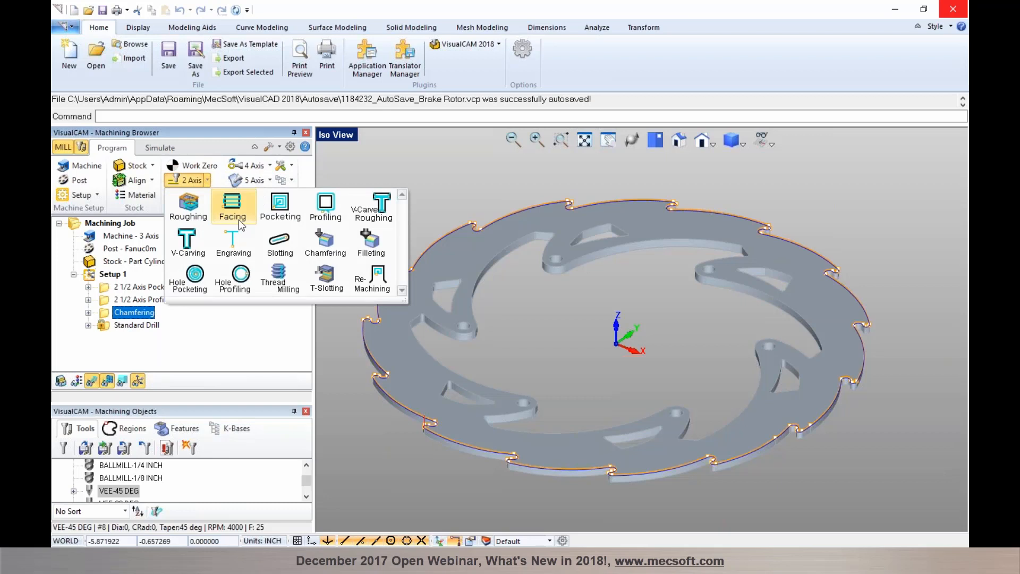
left_click(106, 317)
double_click(106, 317)
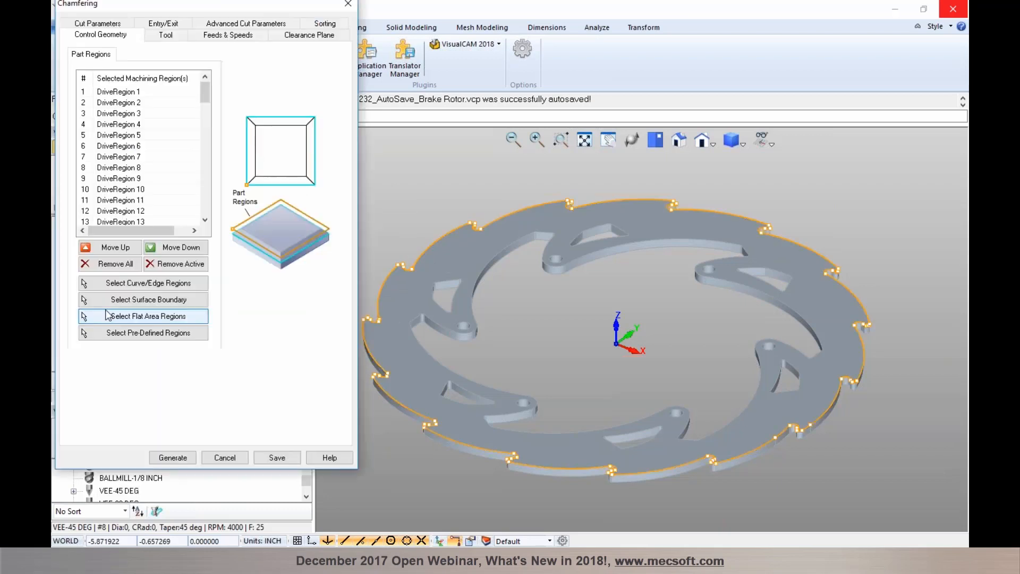
left_click(98, 24)
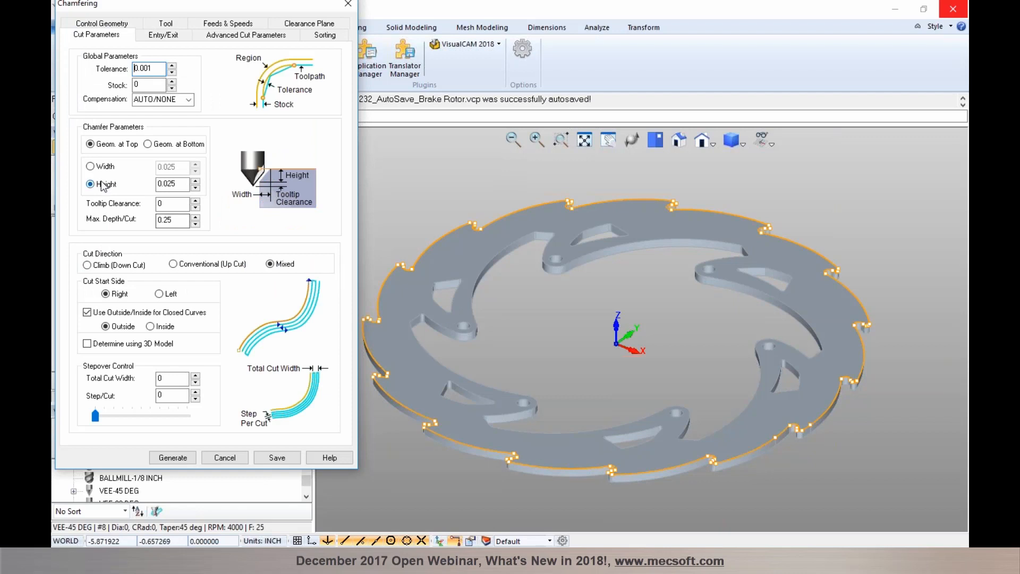
mouse_move(107, 189)
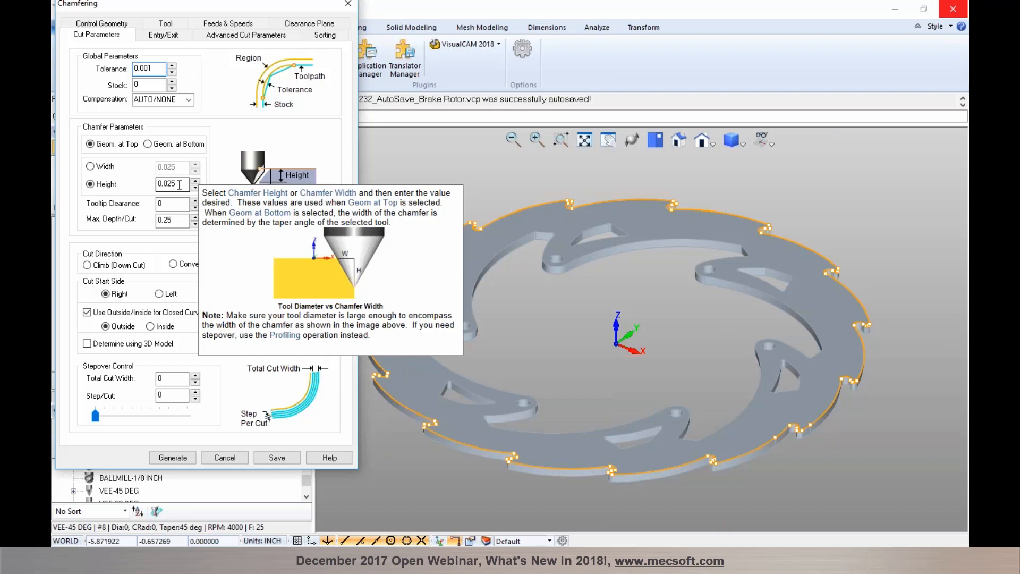
left_click(235, 456)
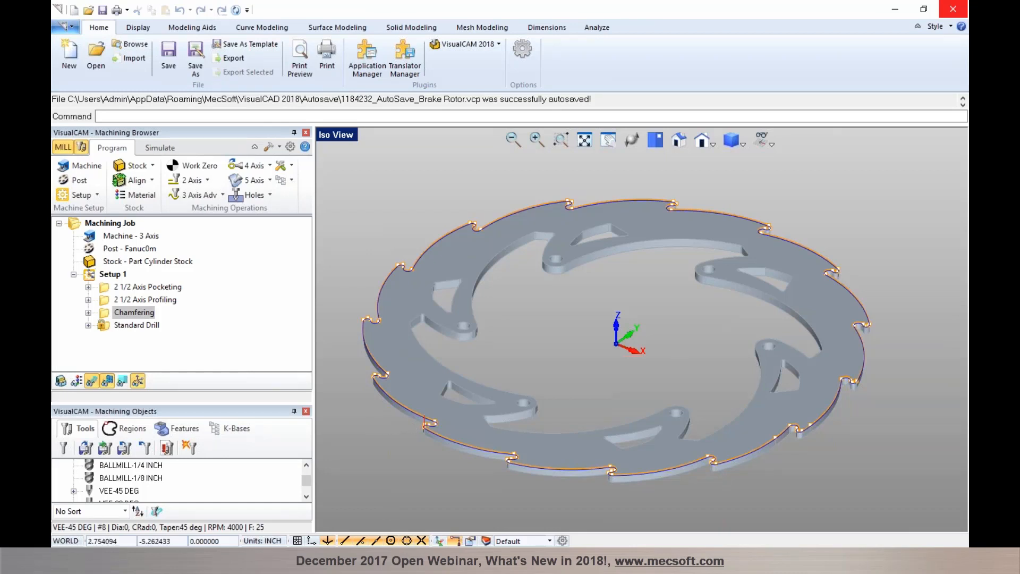
Step: Switch to the scroll pattern part and compare the 2 1/2 Axis Pocketing CAM 2017 and CAM 2018 toolpaths
left_click(439, 463)
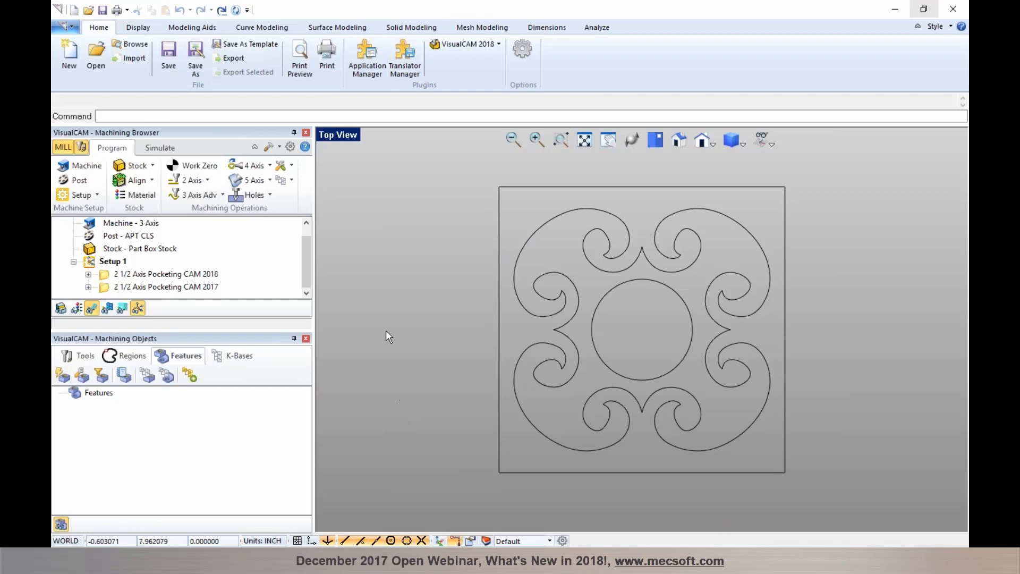
left_click(144, 286)
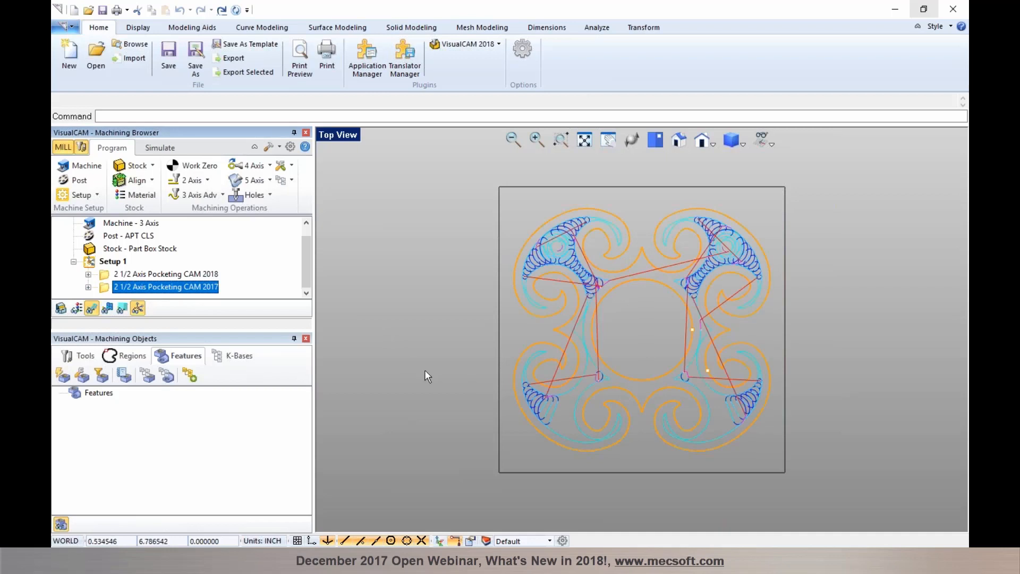
scroll(661, 336, "up", 2)
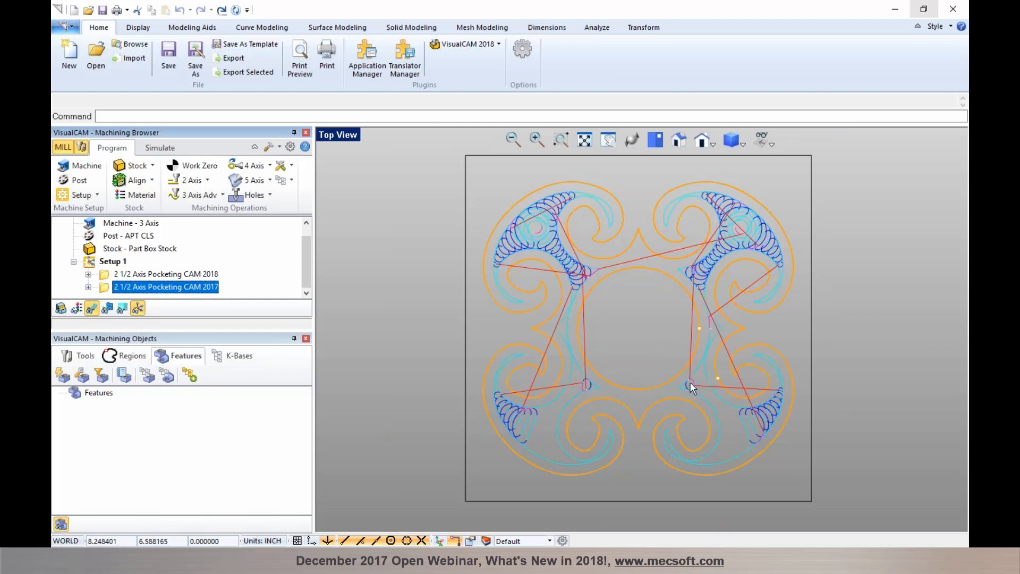
left_click(201, 275)
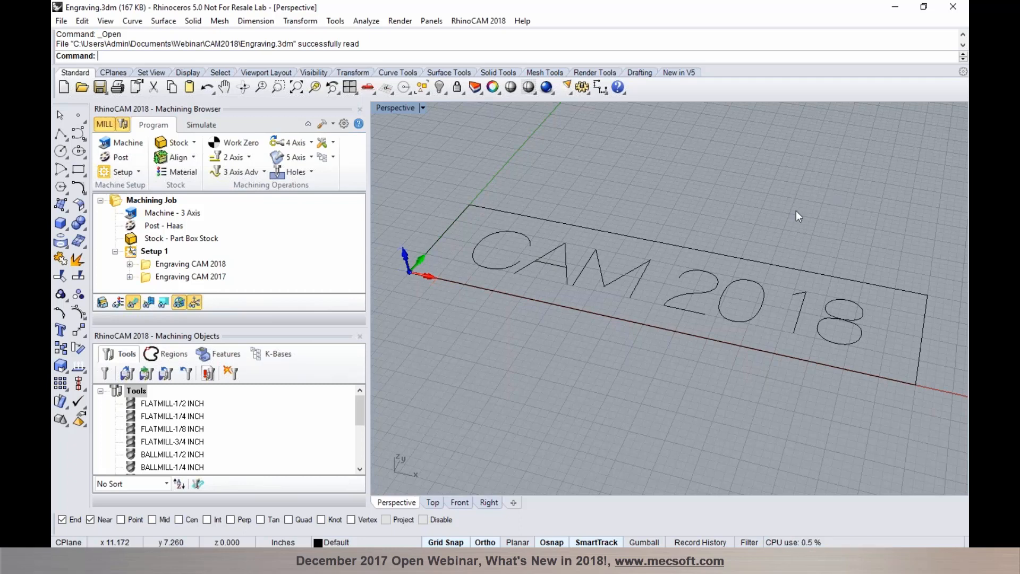
Step: Compare the transfer moves of the Engraving CAM 2018 and Engraving CAM 2017 toolpaths in the RhinoCAM engraving file
left_click(203, 266)
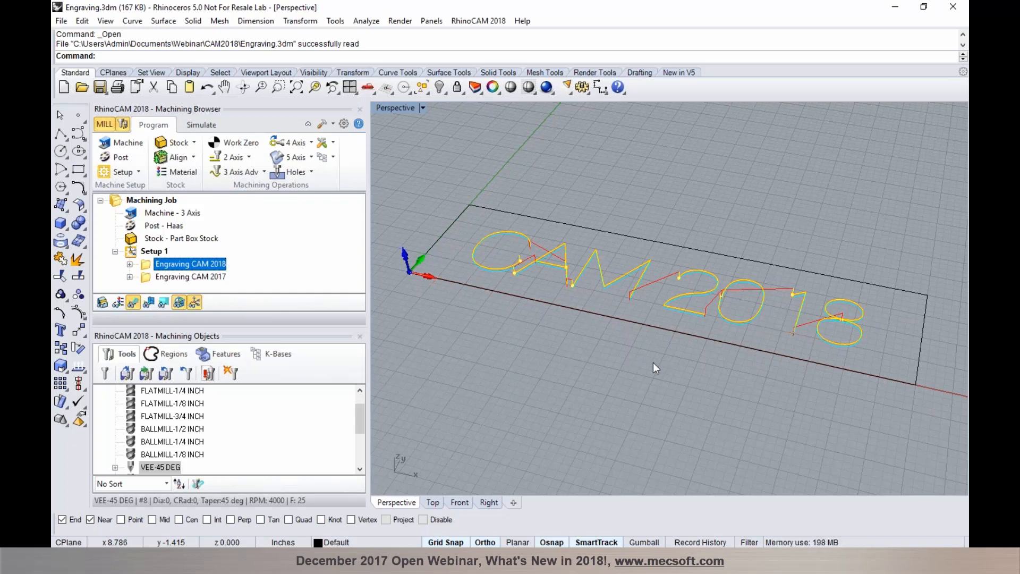
left_click(197, 277)
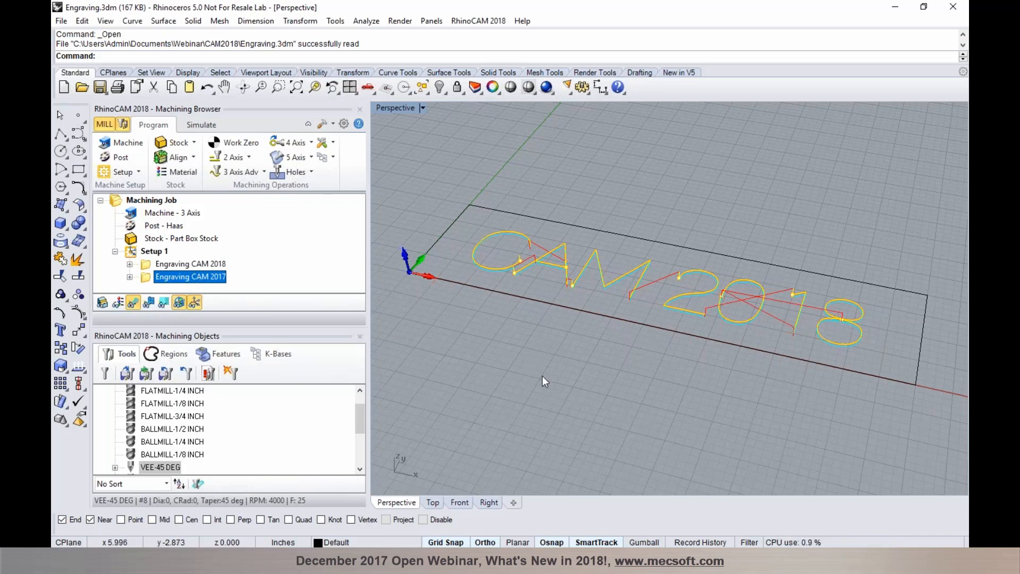
right_click_drag(719, 400, 781, 298)
scroll(785, 302, "up", 2)
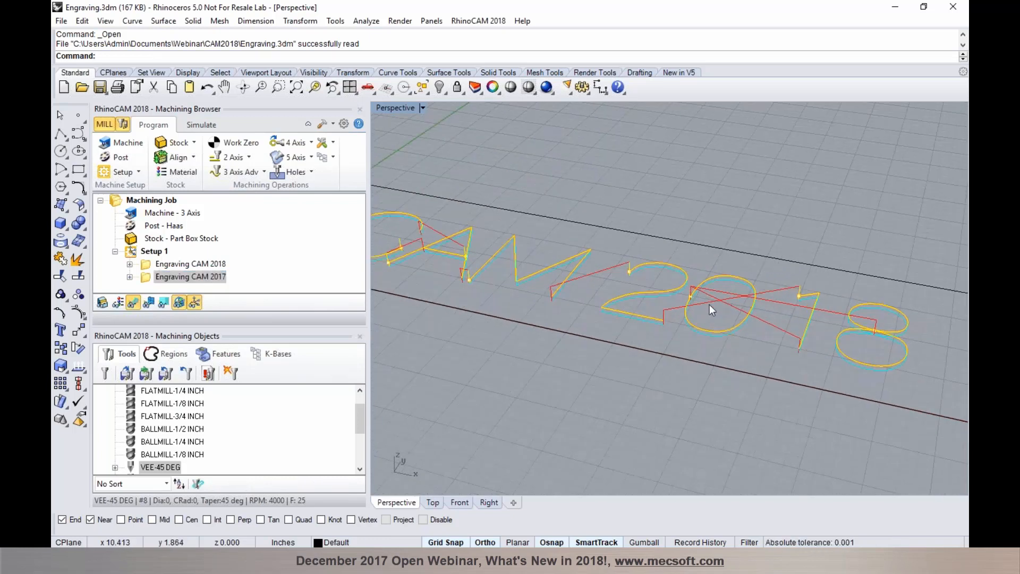
scroll(767, 303, "down", 1)
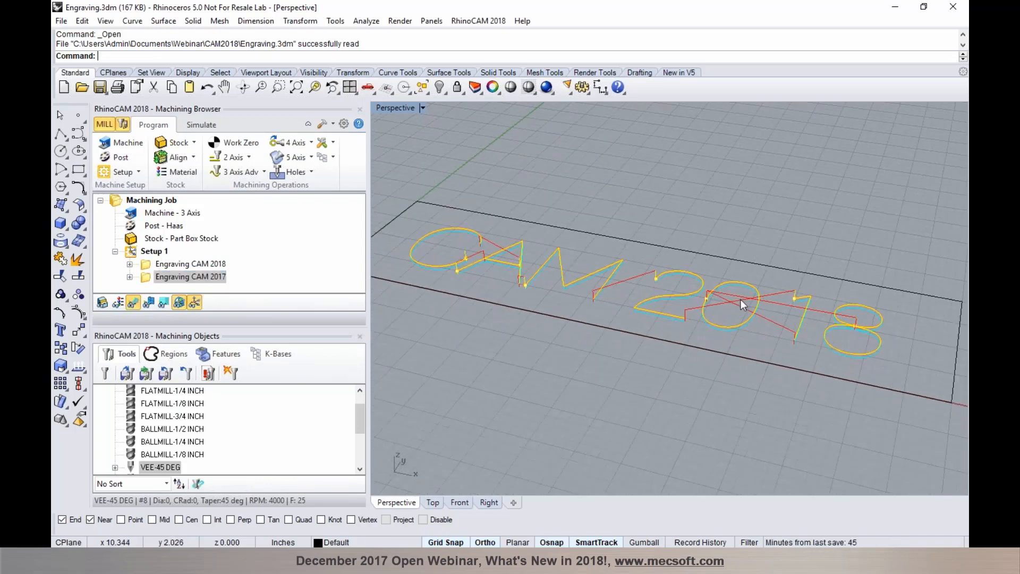
scroll(771, 308, "down", 1)
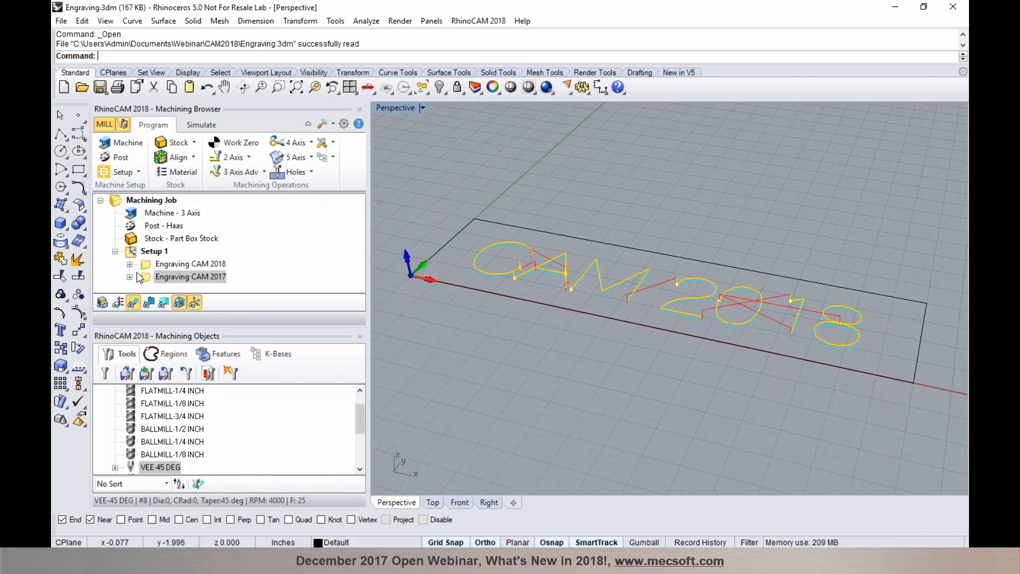
left_click(153, 264)
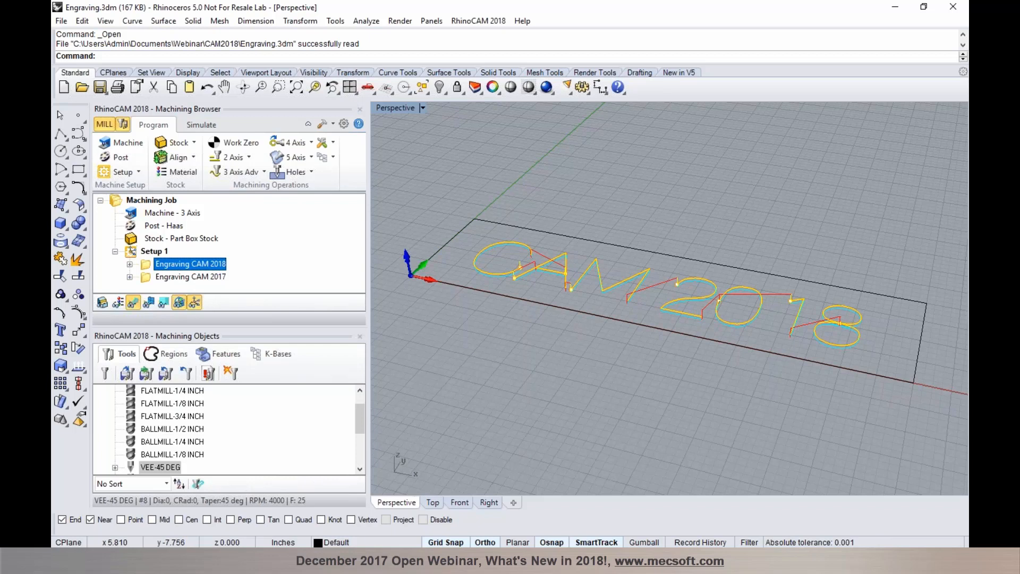
Step: Switch to Bridges_Tabs-Example.3dm and enable reduced feed on descending motion for the 2 1/2 Axis Profiling operation's bridges
left_click(254, 560)
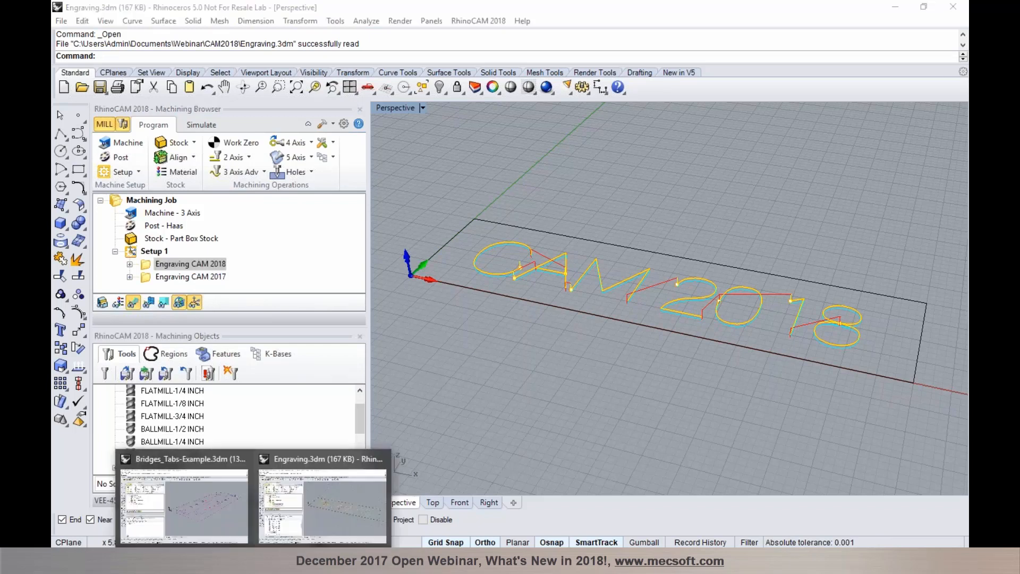
left_click(209, 498)
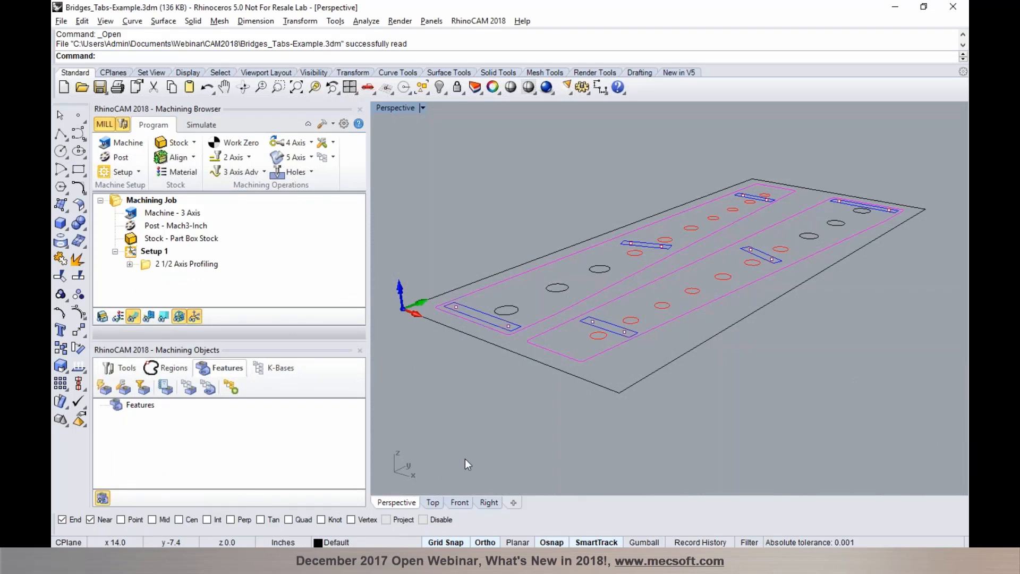
left_click(187, 264)
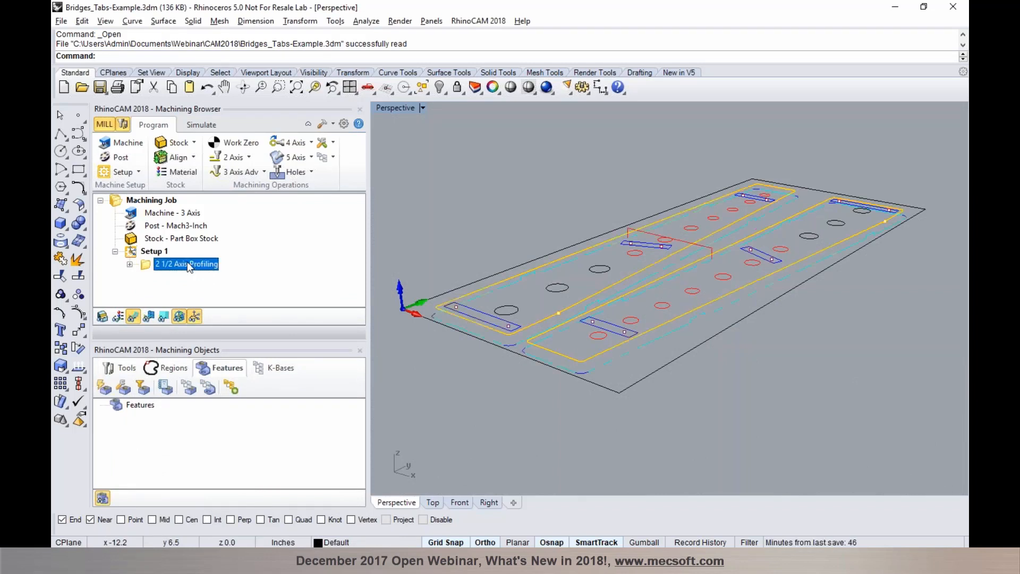
double_click(142, 263)
left_click(286, 24)
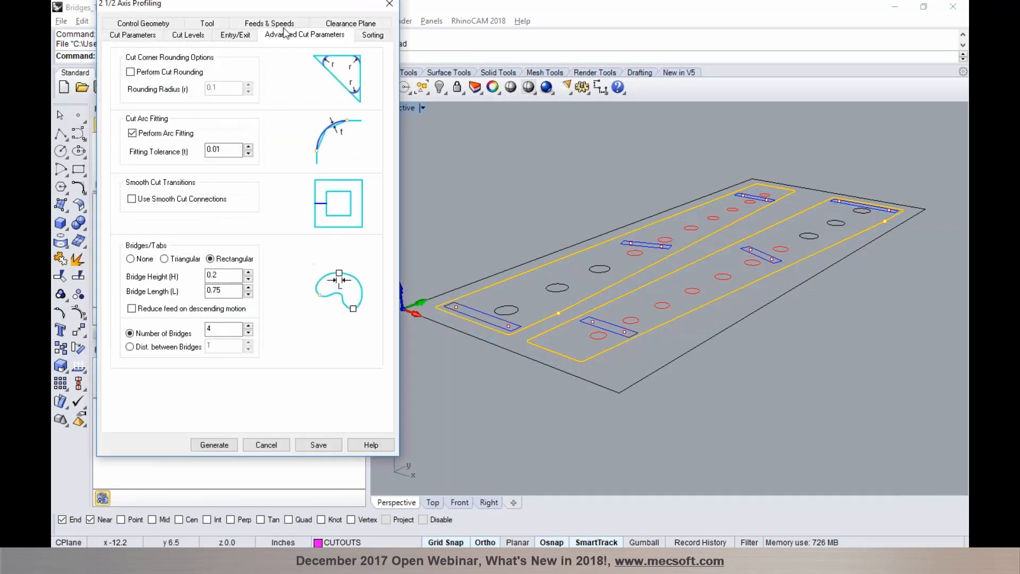
left_click(162, 314)
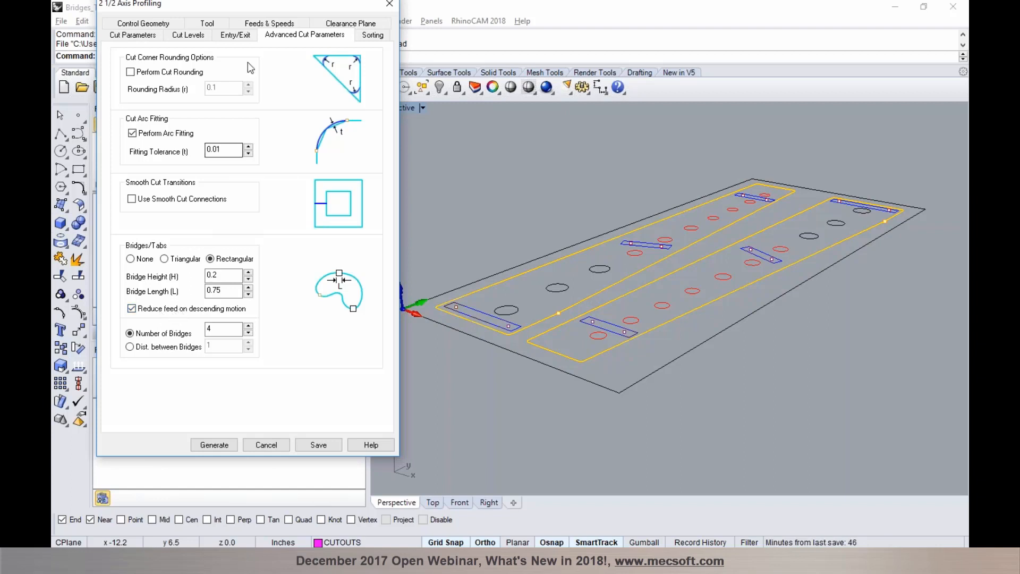
Step: Set the feed rate reduction for plunges between levels to 10% and regenerate the 2 1/2 Axis Profiling operation
left_click(249, 27)
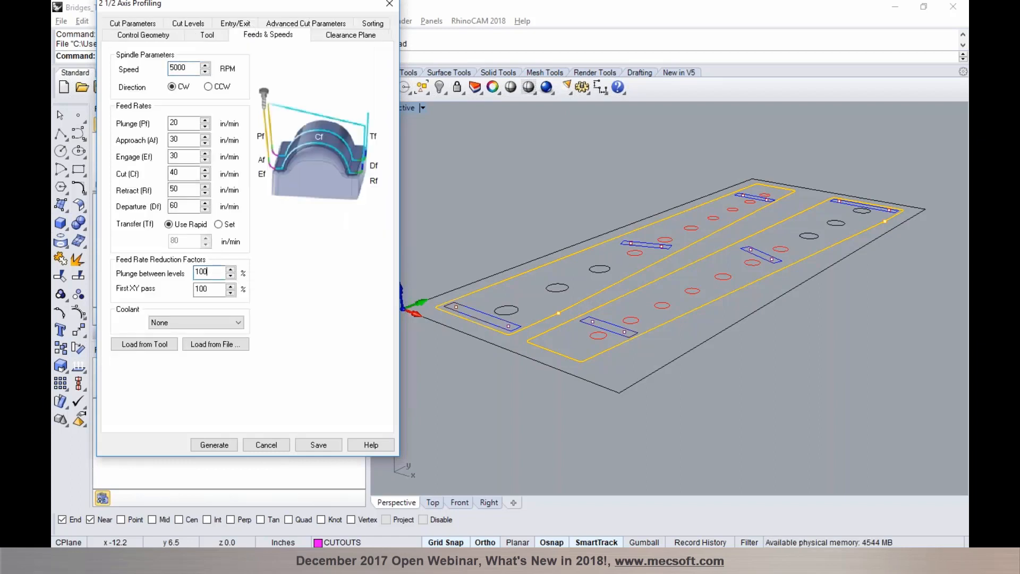
key("BackSpace")
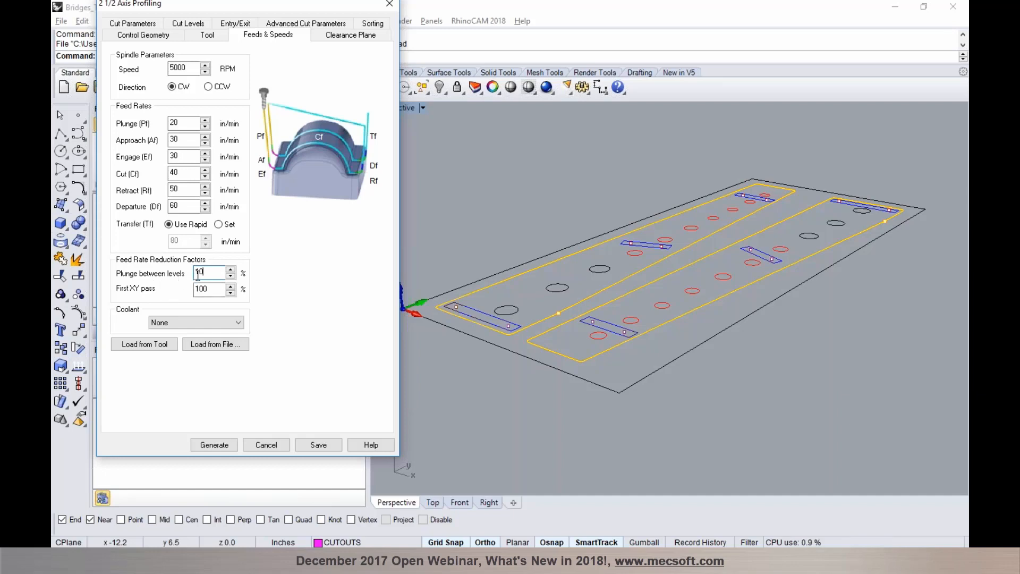
left_click(214, 445)
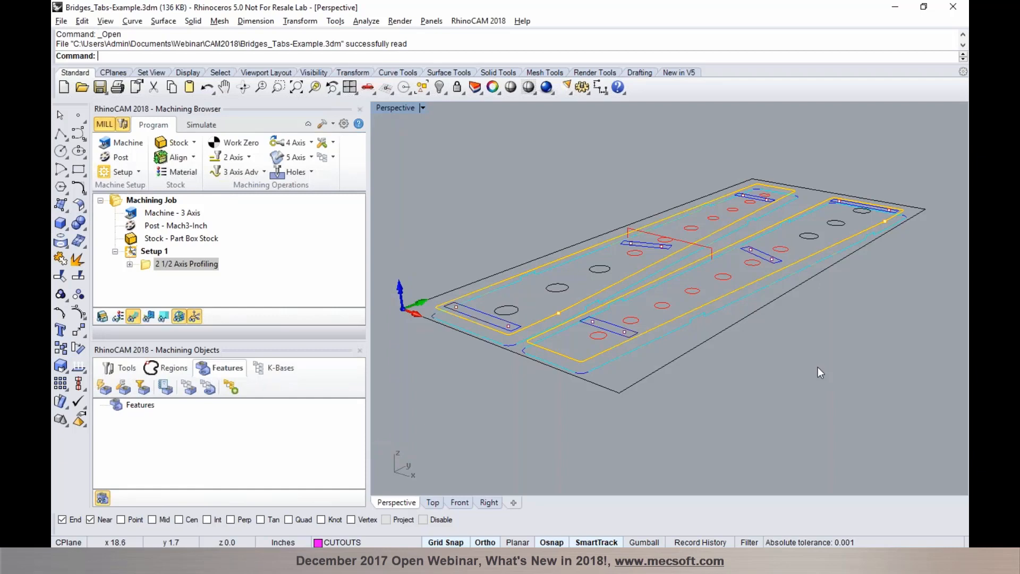
scroll(565, 338, "up", 5)
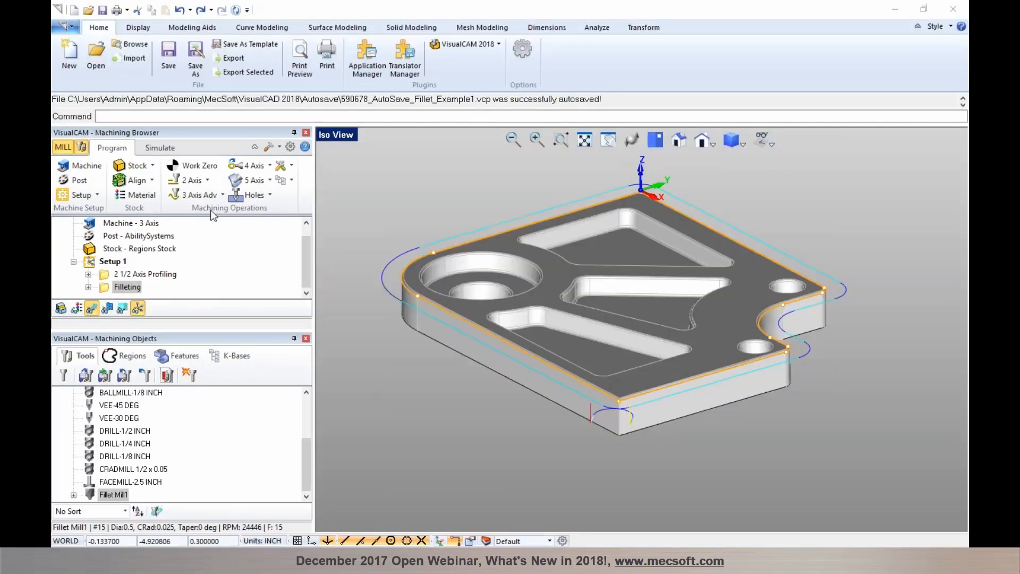
Step: Examine the 2 axis methods, the Filleting toolpath at the plate's front corner, and the Fillet Mill1 tool's dimensions in VisualCAM
left_click(204, 181)
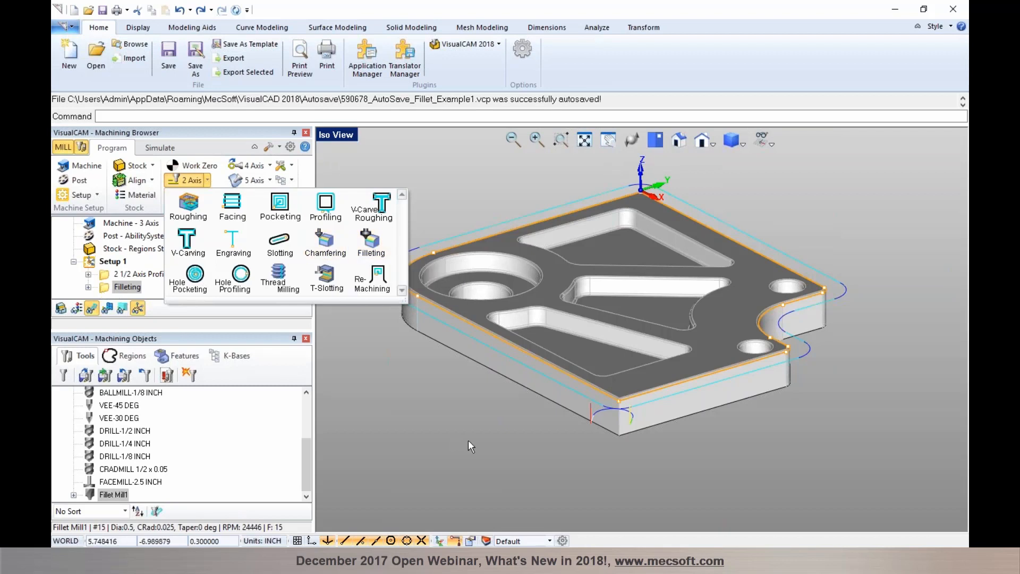
scroll(579, 361, "up", 8)
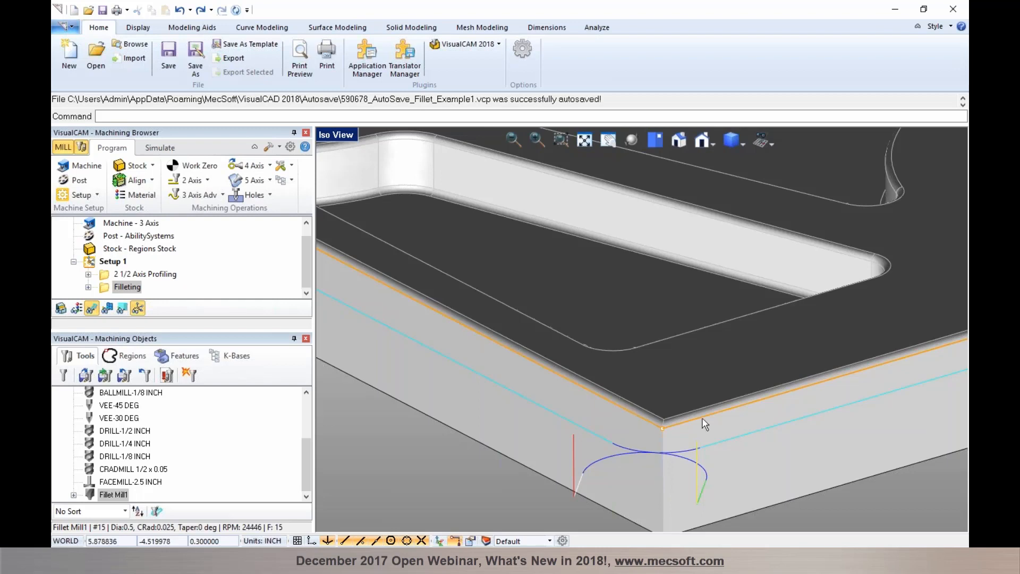
scroll(704, 423, "down", 2)
scroll(705, 424, "down", 1)
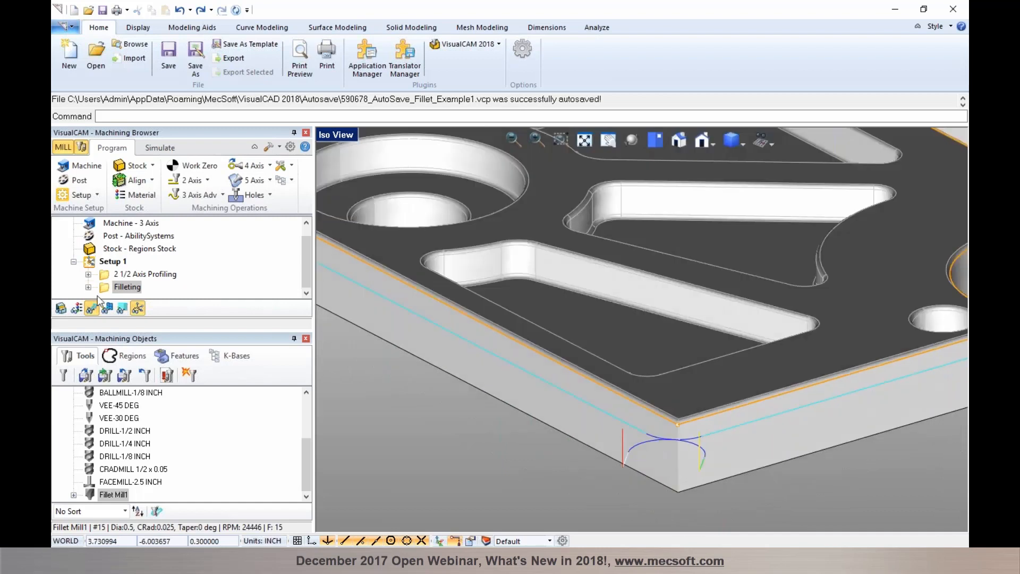
double_click(92, 496)
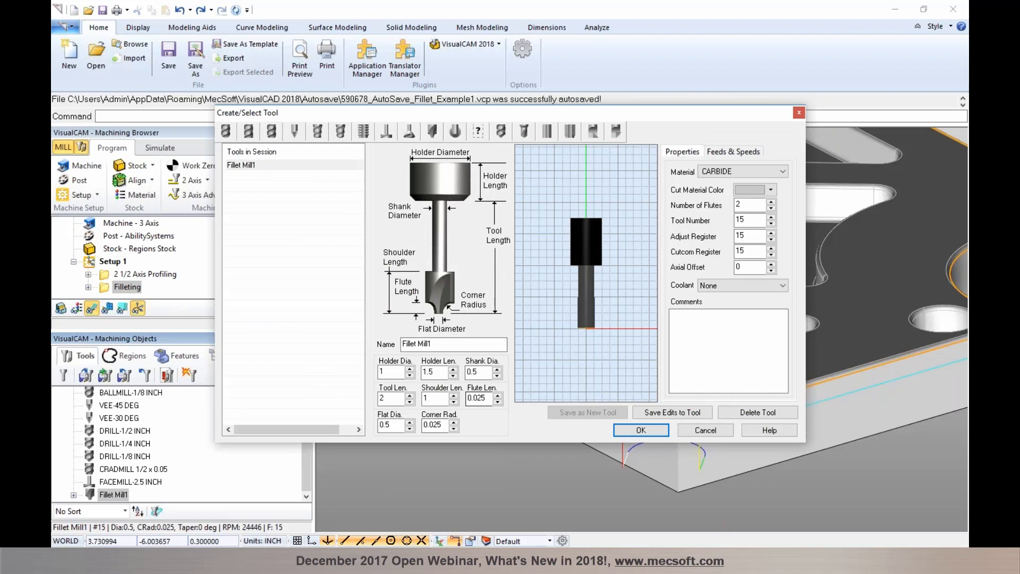
left_click(704, 430)
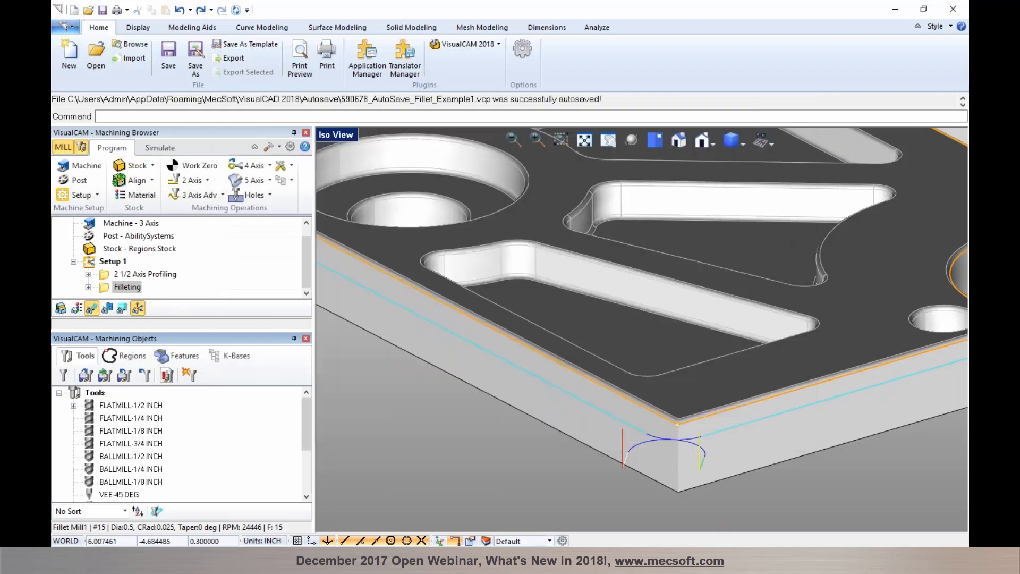
Step: Show the Filleting operation's simulated stock and inspect the cut fillet at the plate's front corner
left_click(160, 148)
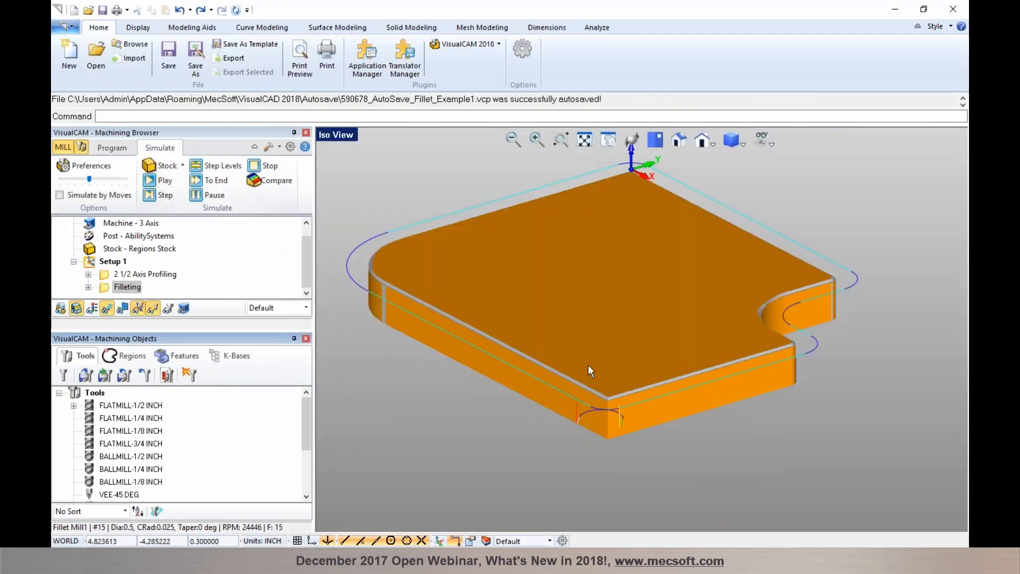
scroll(606, 418, "up", 6)
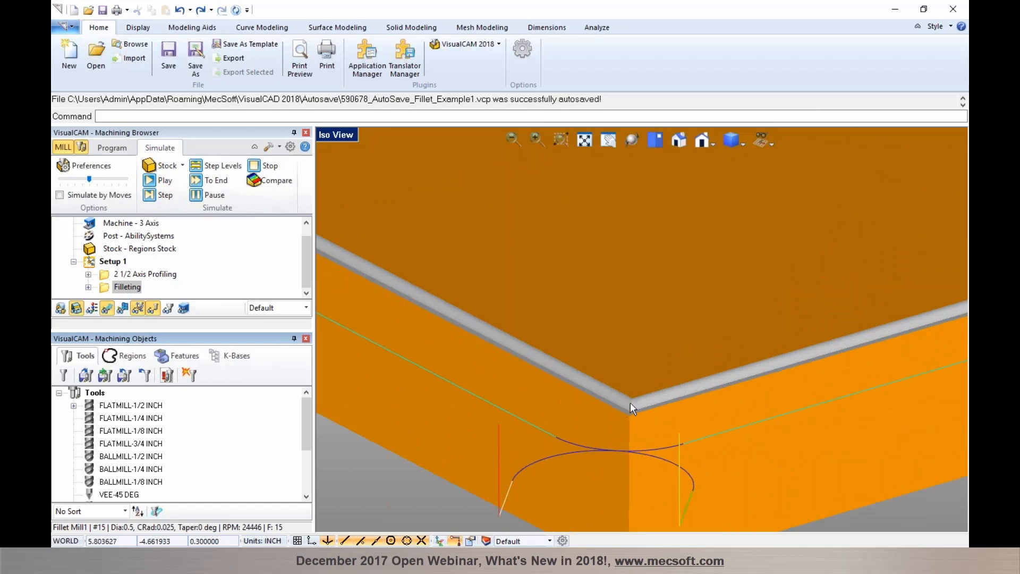
Step: Inspect the simulated fillet at the plate's front corner closely, then return to the machining program view of the whole plate
scroll(629, 401, "up", 2)
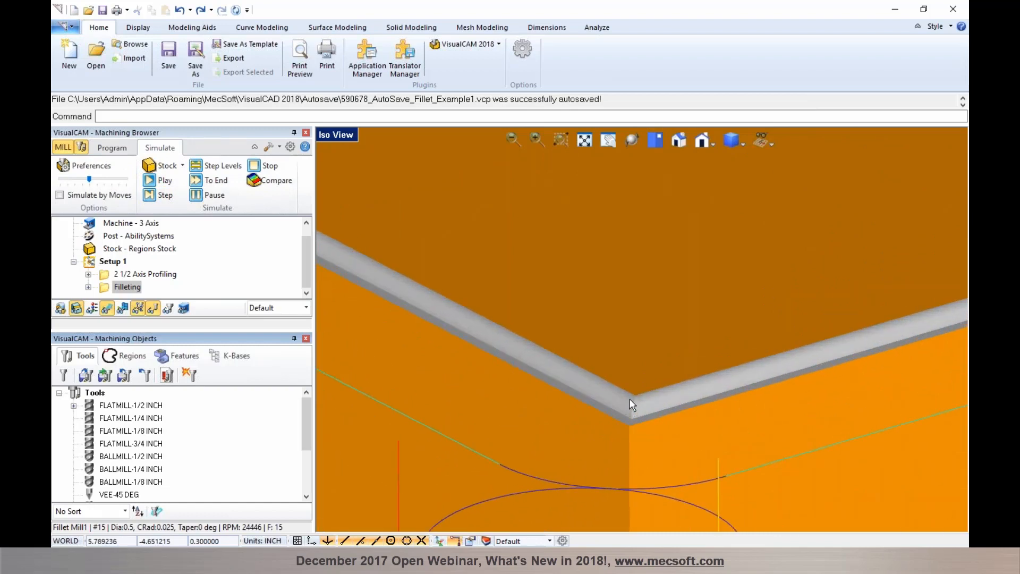
scroll(623, 401, "down", 2)
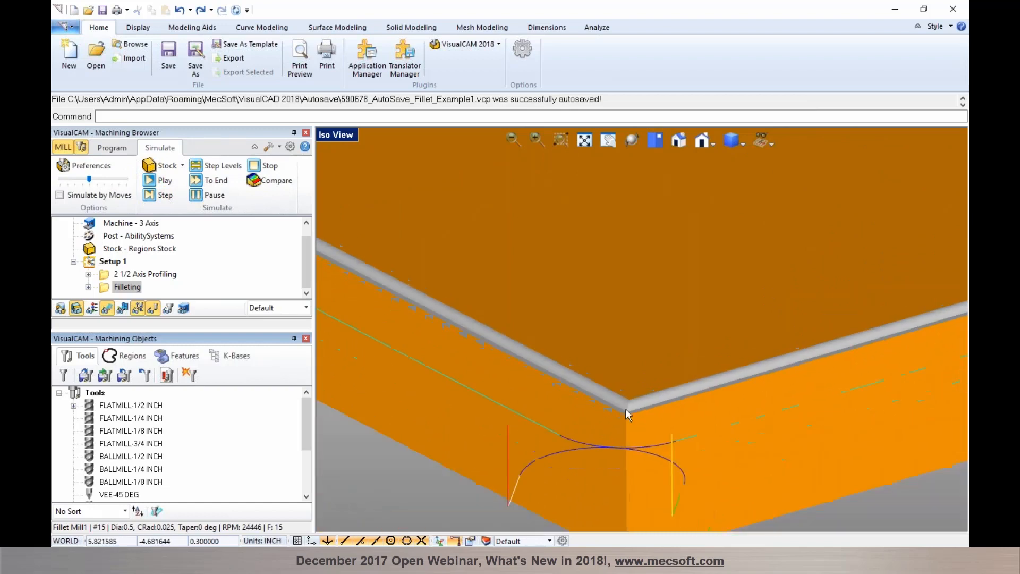
scroll(626, 409, "down", 3)
left_click(159, 184)
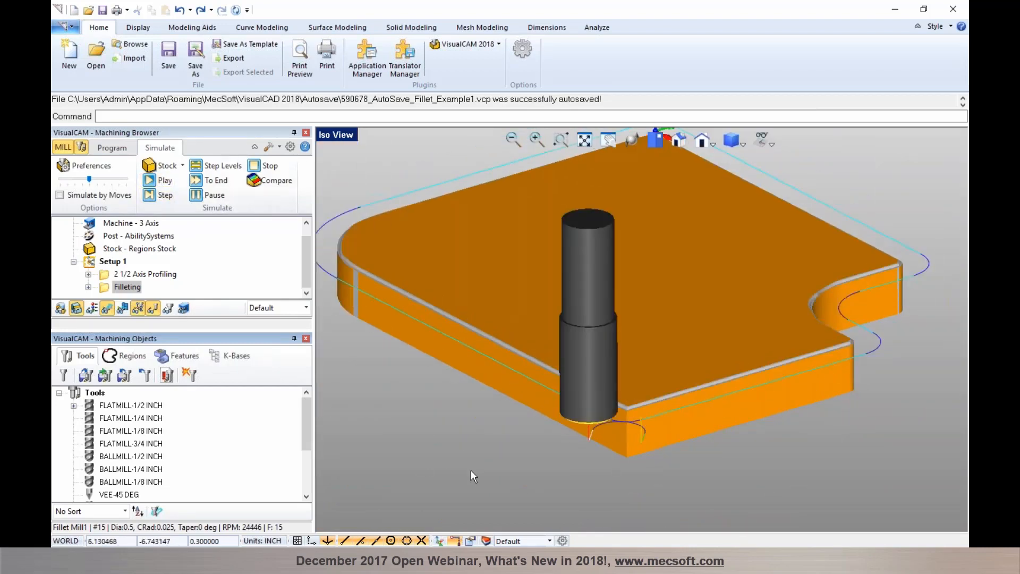
left_click(113, 148)
scroll(531, 461, "down", 2)
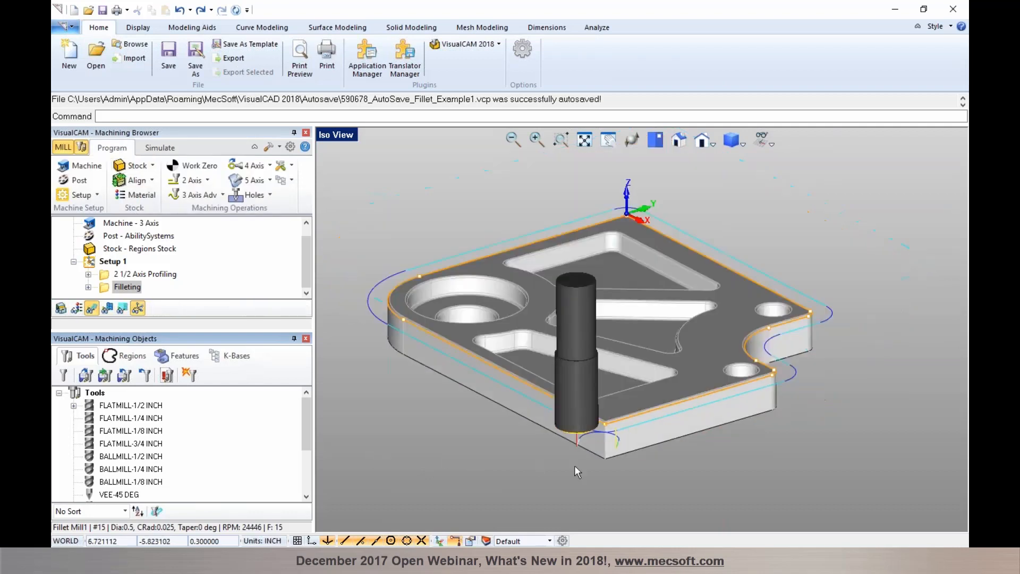
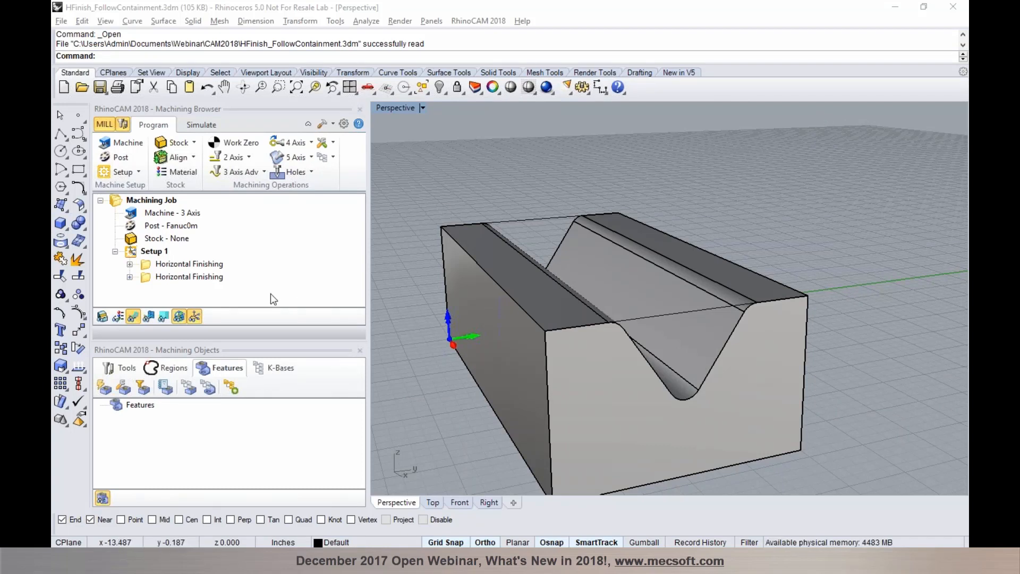
Step: Examine the second Horizontal Finishing operation's containment setting in its cut parameters and its toolpath in the V-shaped groove
left_click(146, 278)
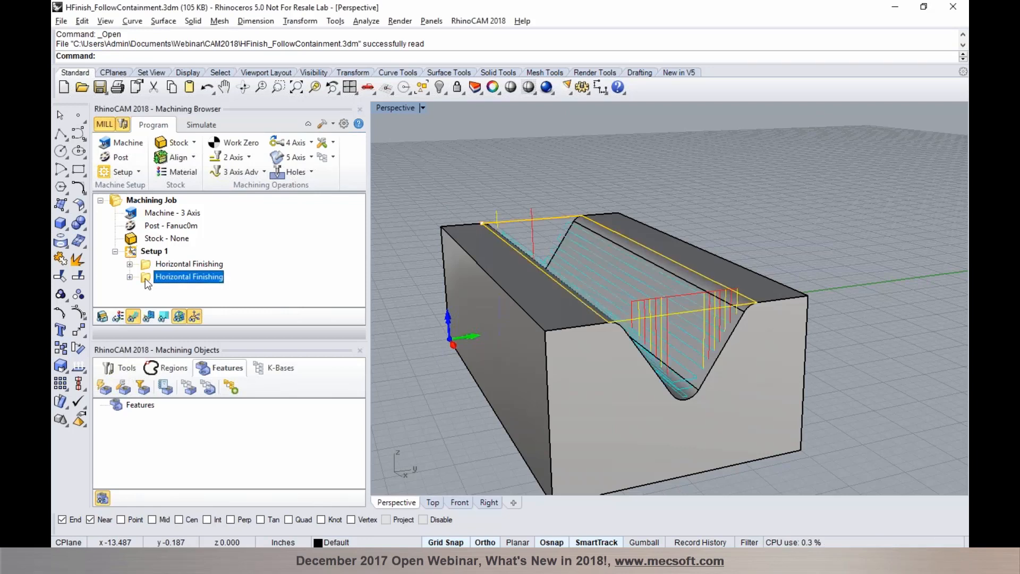
double_click(147, 280)
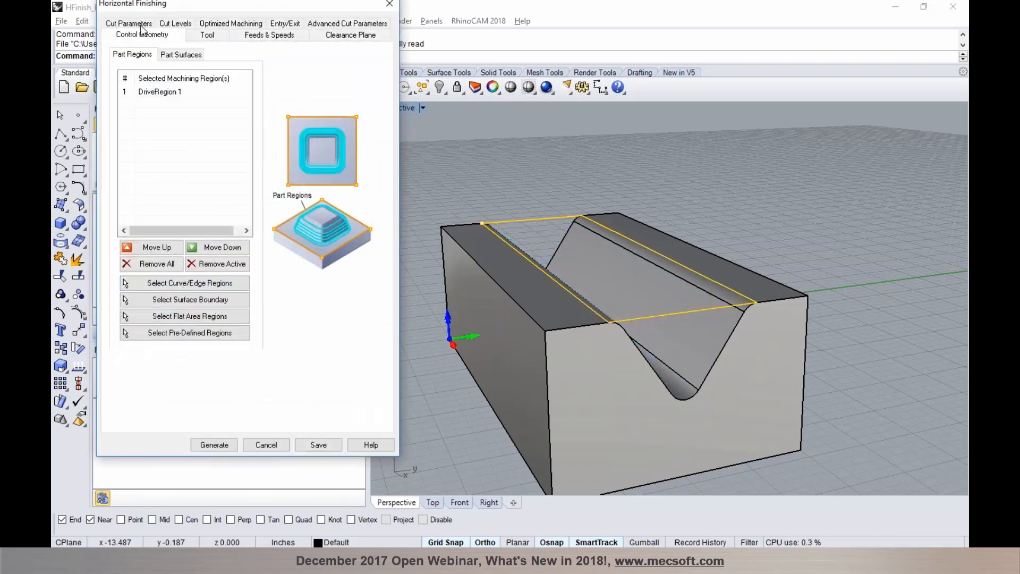
left_click(139, 24)
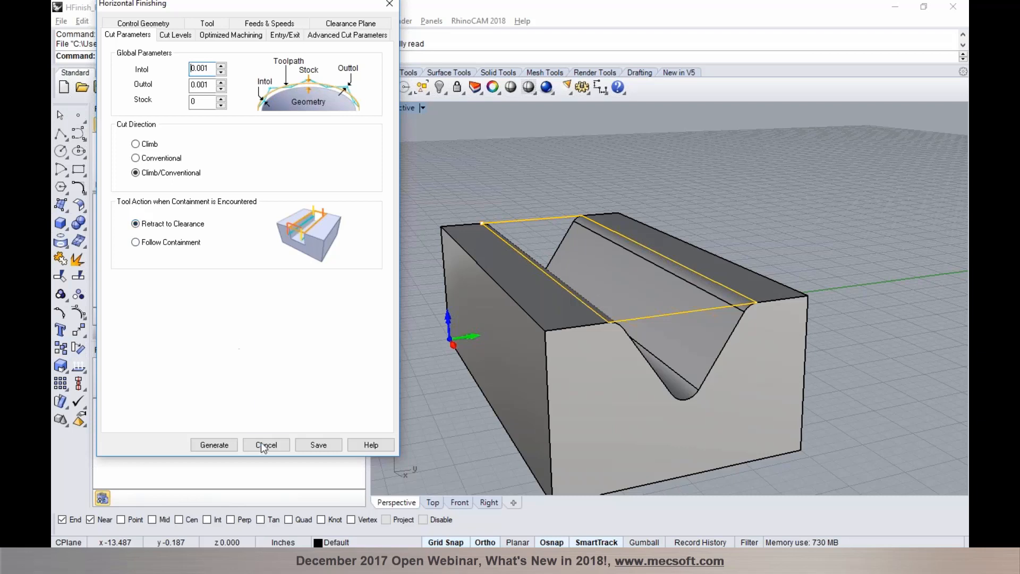
left_click(274, 446)
scroll(741, 359, "up", 3)
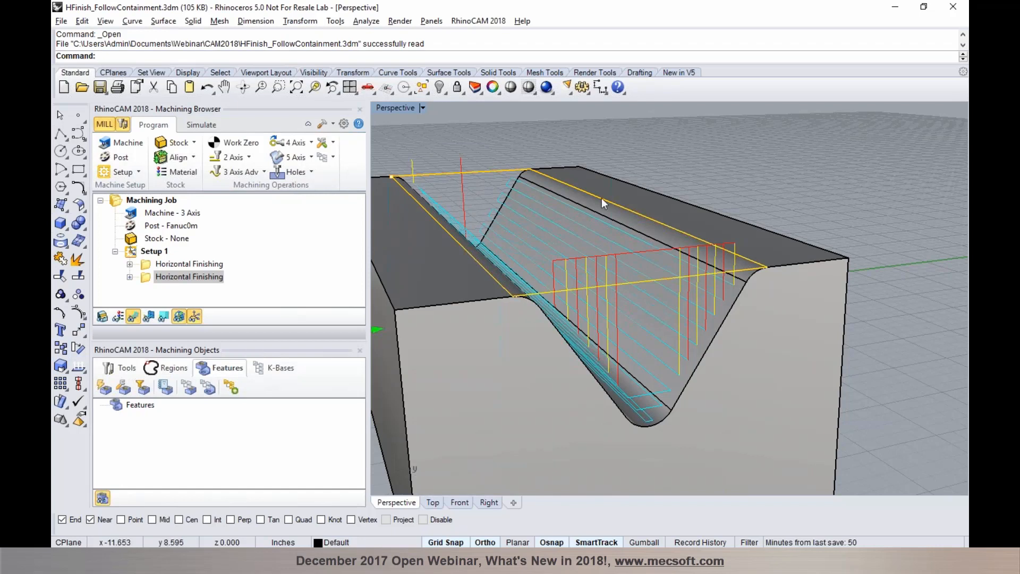
Step: Examine the first Horizontal Finishing operation's containment setting in its cut parameters and its toolpath in the groove
left_click(151, 262)
double_click(151, 264)
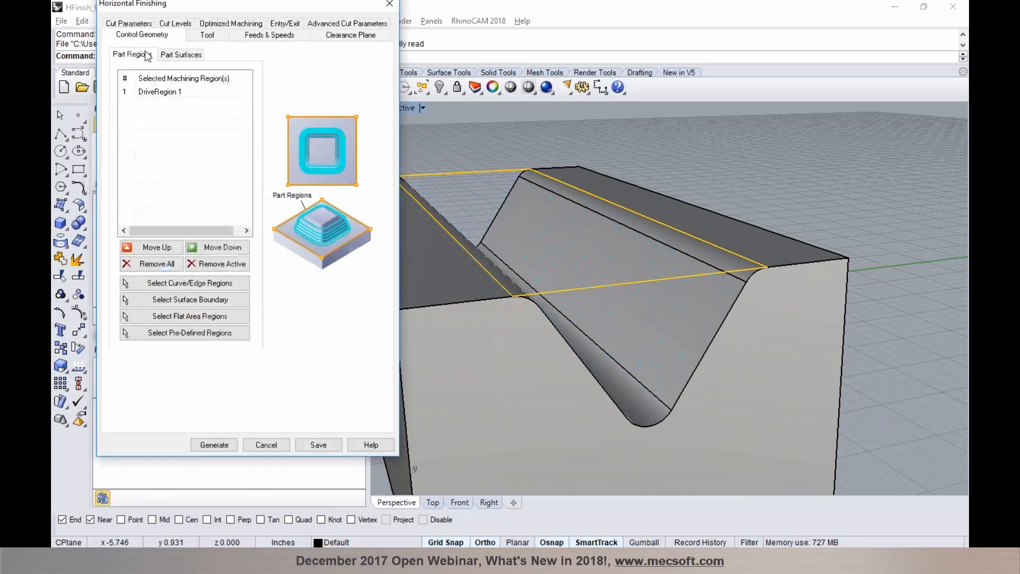
left_click(143, 25)
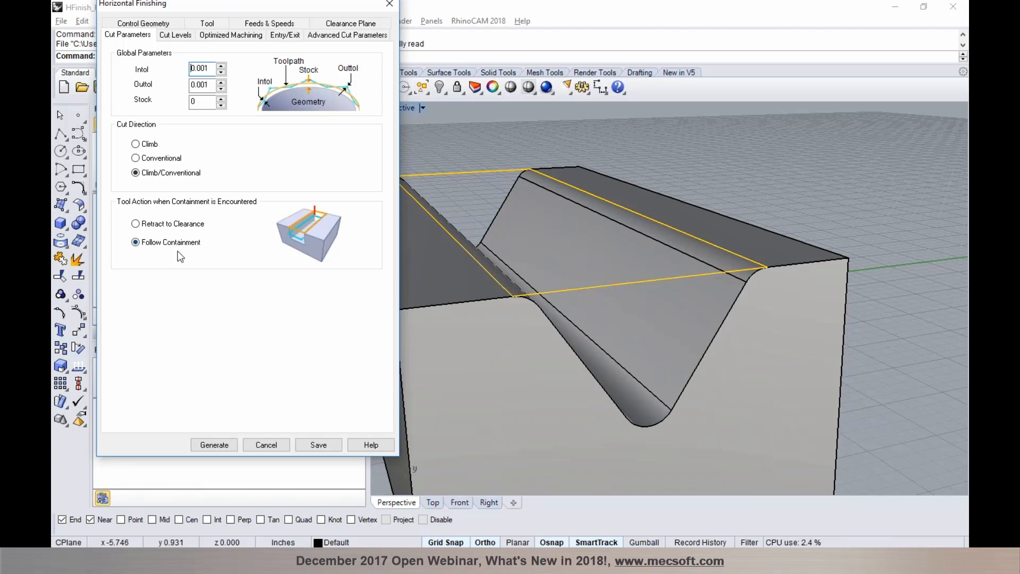
left_click(266, 444)
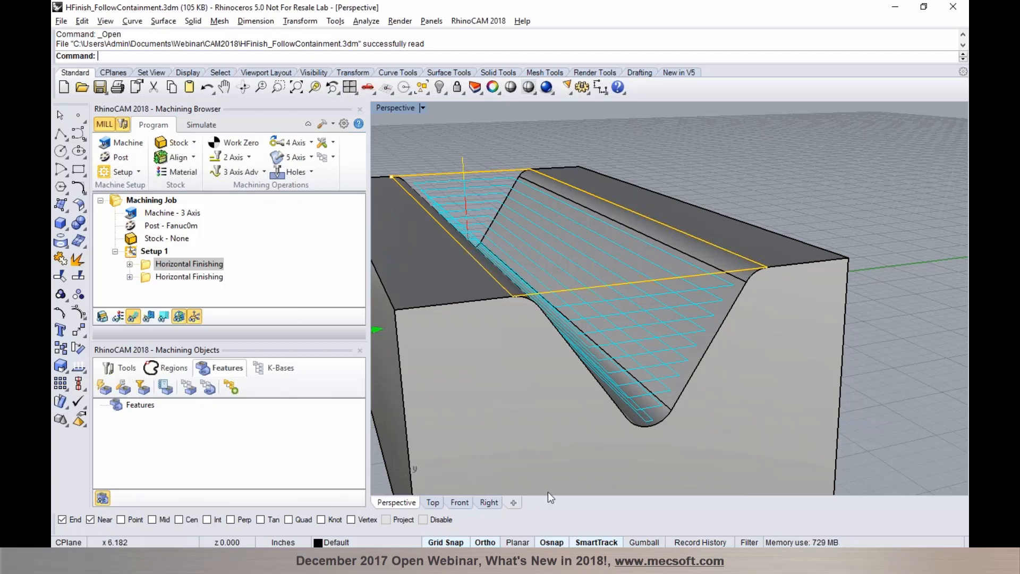
Step: Switch to VisualCAM and compare the toolpaths of the two Horizontal Finishing operations at the mold's open ends
mouse_move(569, 558)
left_click(479, 486)
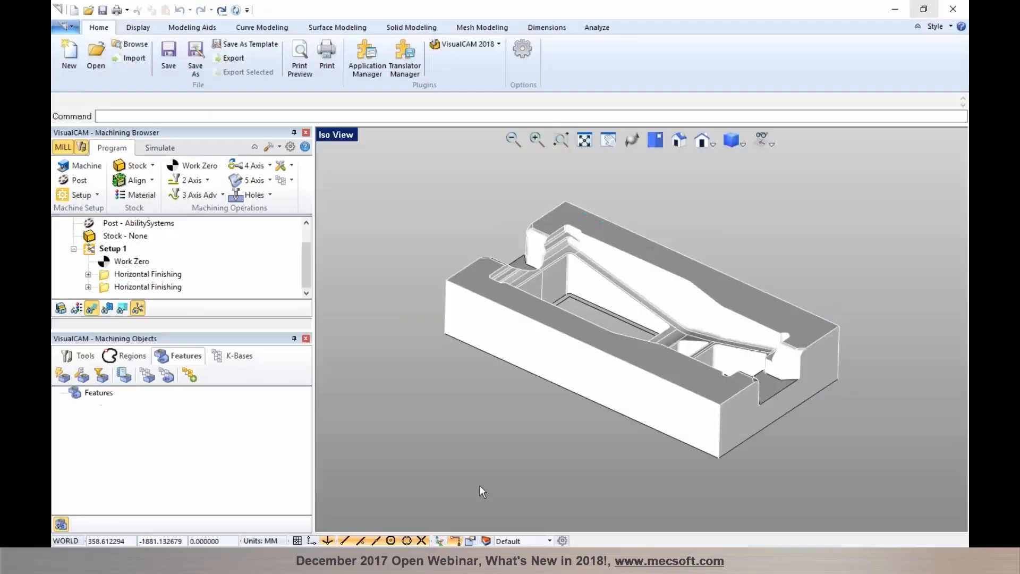
left_click(170, 274)
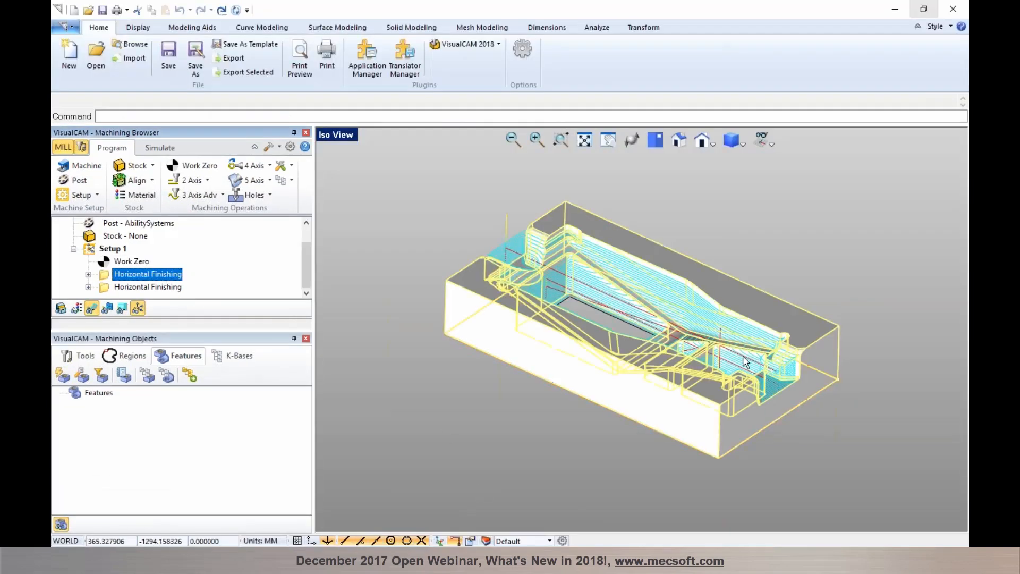
scroll(743, 356, "up", 5)
middle_click_drag(816, 485, 795, 487)
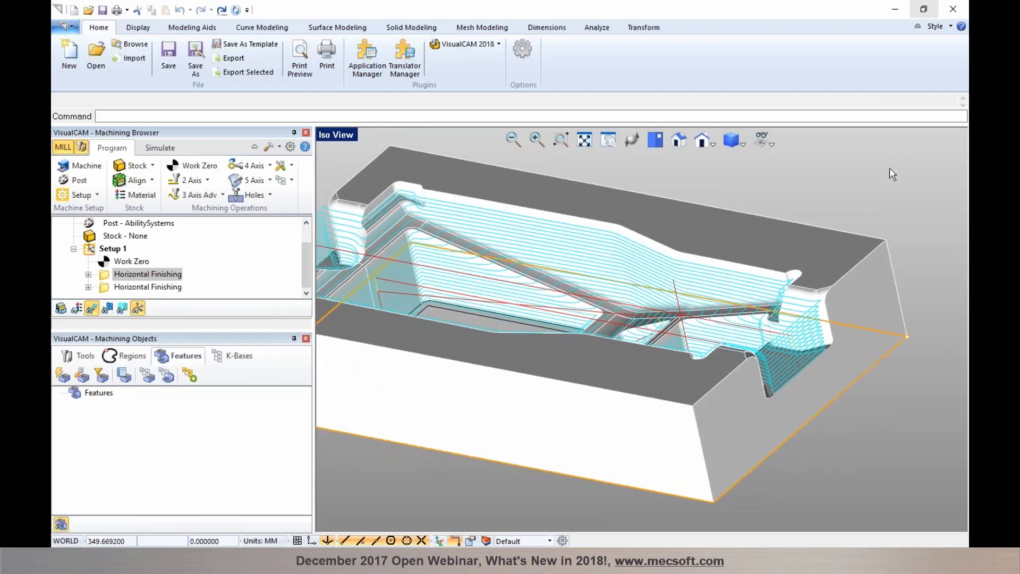
middle_click_drag(889, 168, 867, 397)
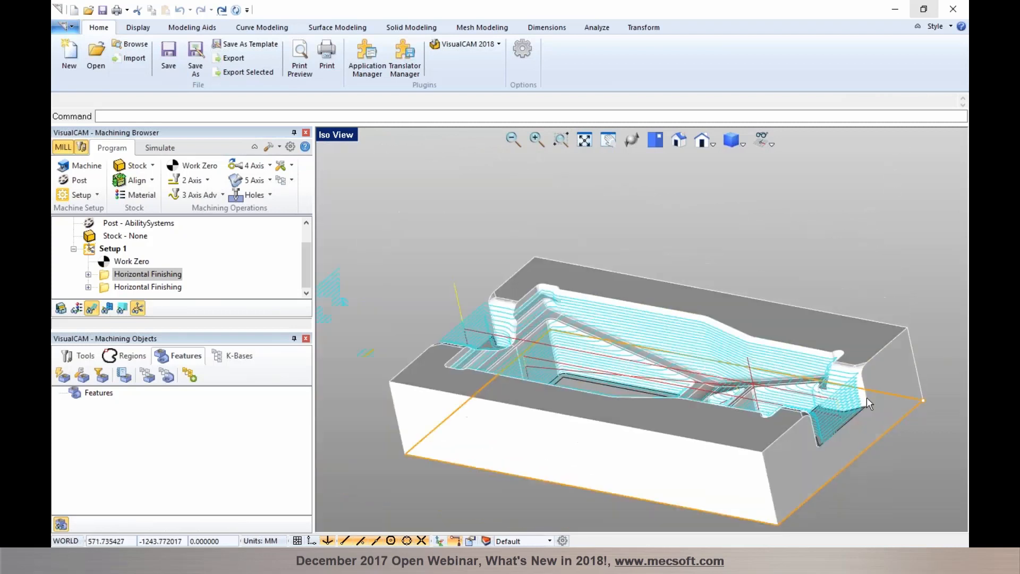
middle_click_drag(432, 310, 390, 291)
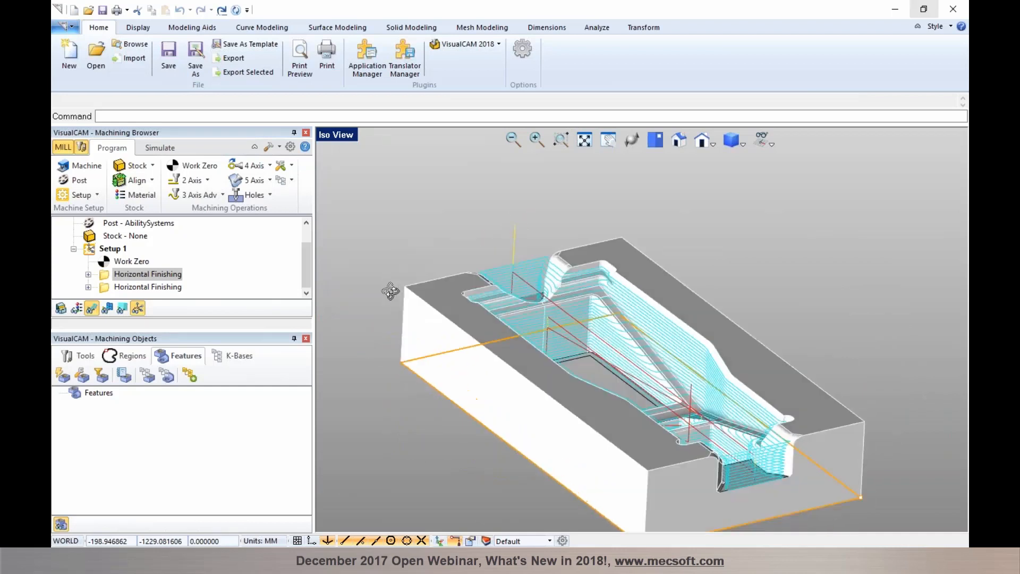
left_click(169, 284)
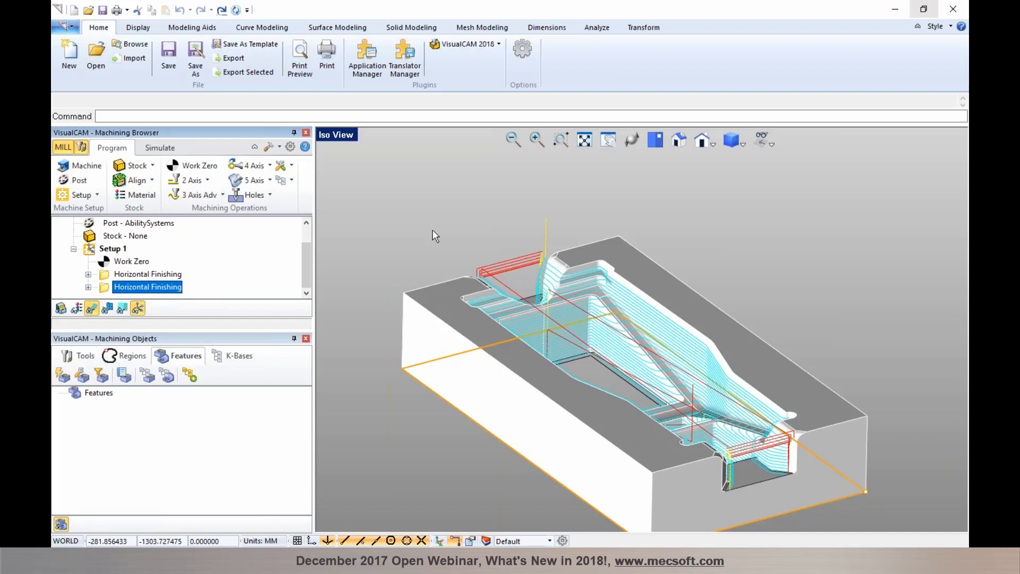
left_click(172, 275)
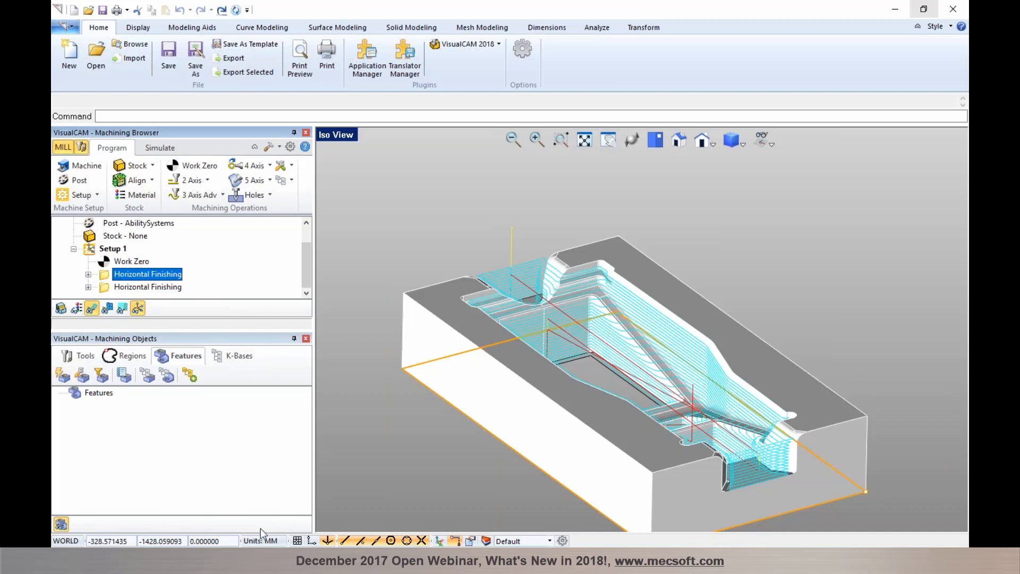
Step: Switch back to HFinish_FollowContainment.3dm in RhinoCAM and start a Steeps Z Finishing (Horizontal Hill Machining) operation on the groove
mouse_move(256, 564)
left_click(205, 523)
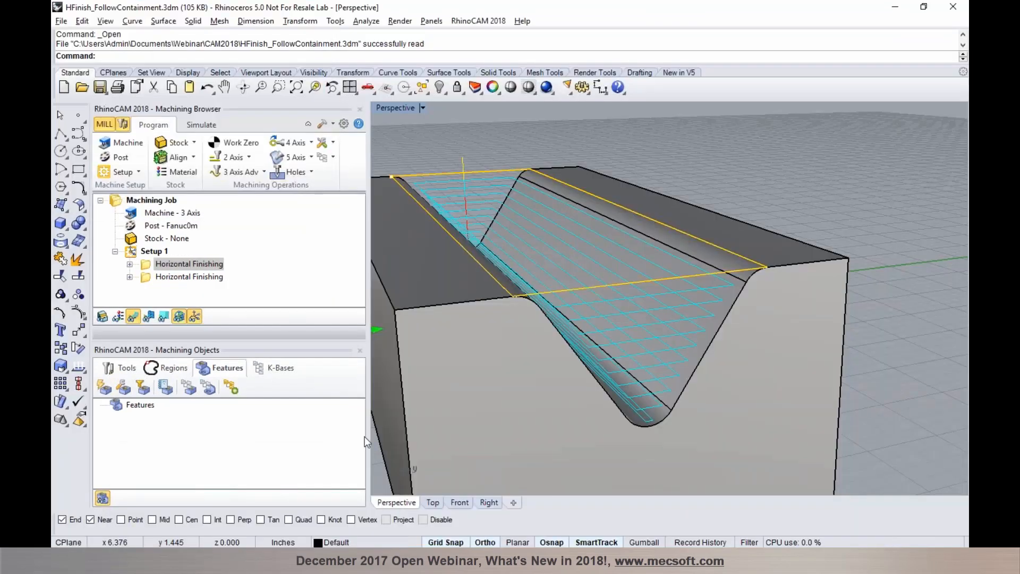
scroll(635, 235, "down", 2)
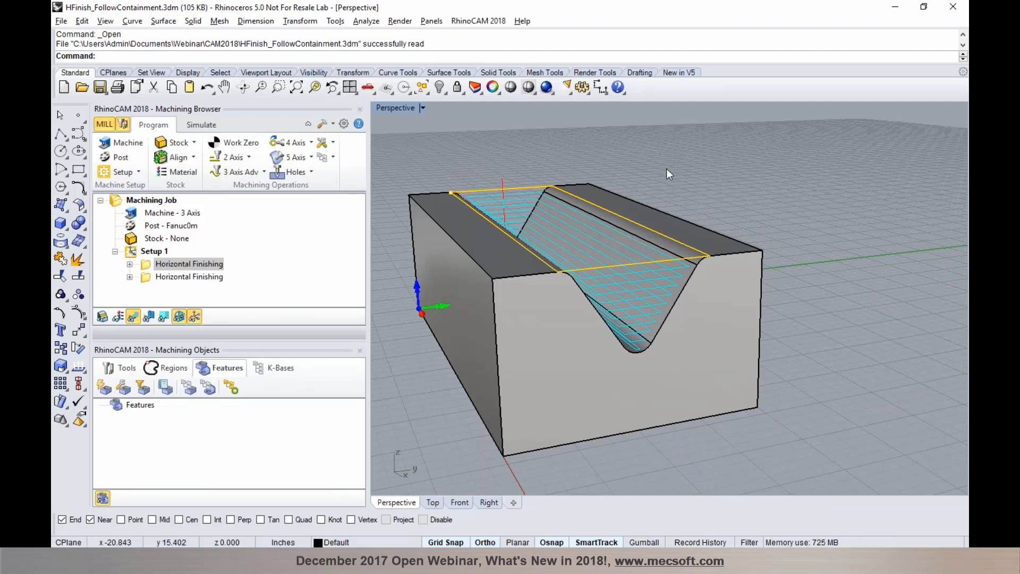
left_click(263, 173)
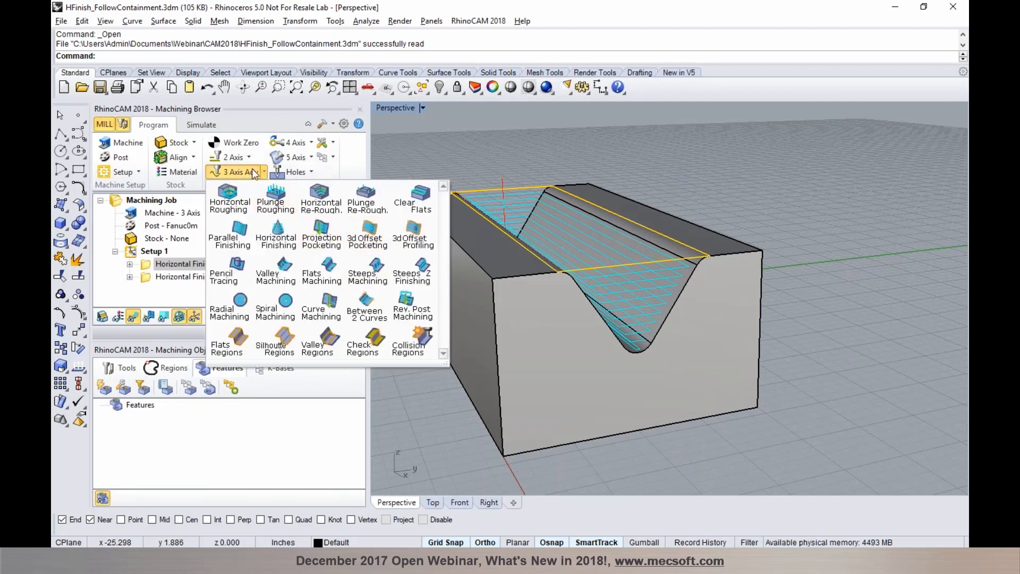
left_click(403, 269)
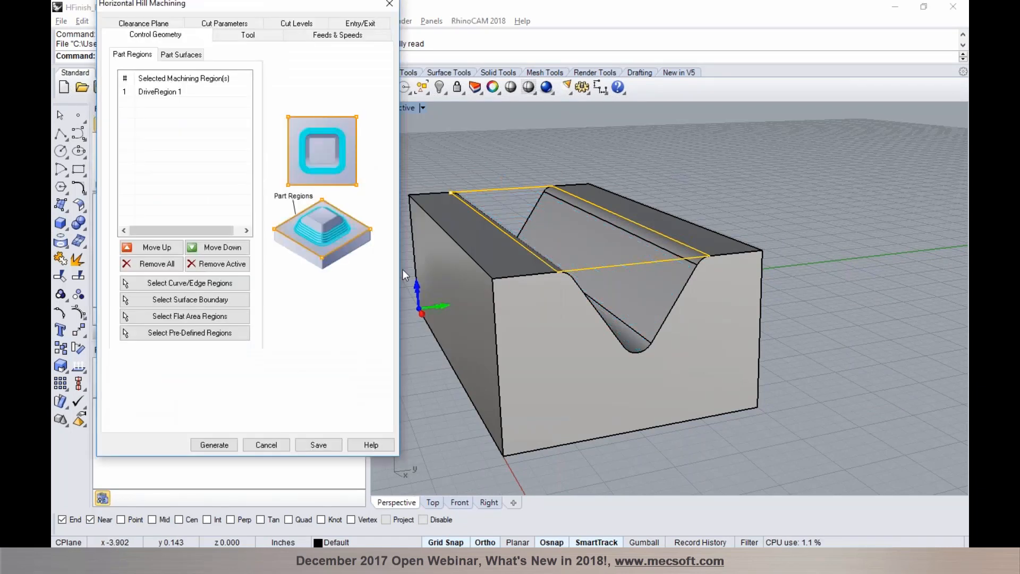
Step: Enable a bottom cut level of 1.8 for the Horizontal Hill Machining operation and generate its toolpath
left_click(276, 22)
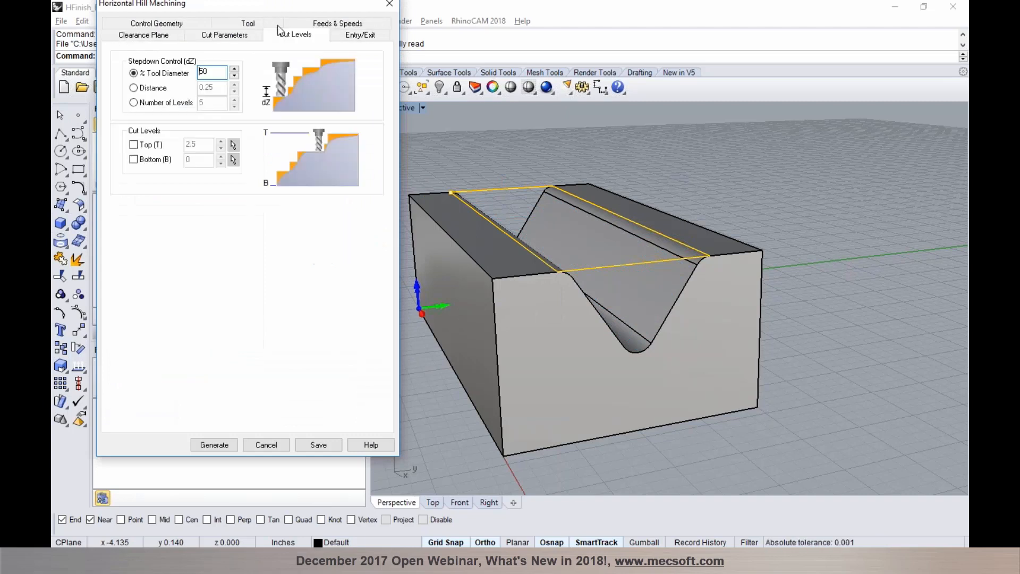
left_click(220, 157)
left_click(221, 158)
left_click(221, 158)
left_click(220, 158)
left_click(221, 158)
left_click(221, 158)
left_click(221, 158)
left_click(221, 158)
left_click(221, 158)
left_click(221, 157)
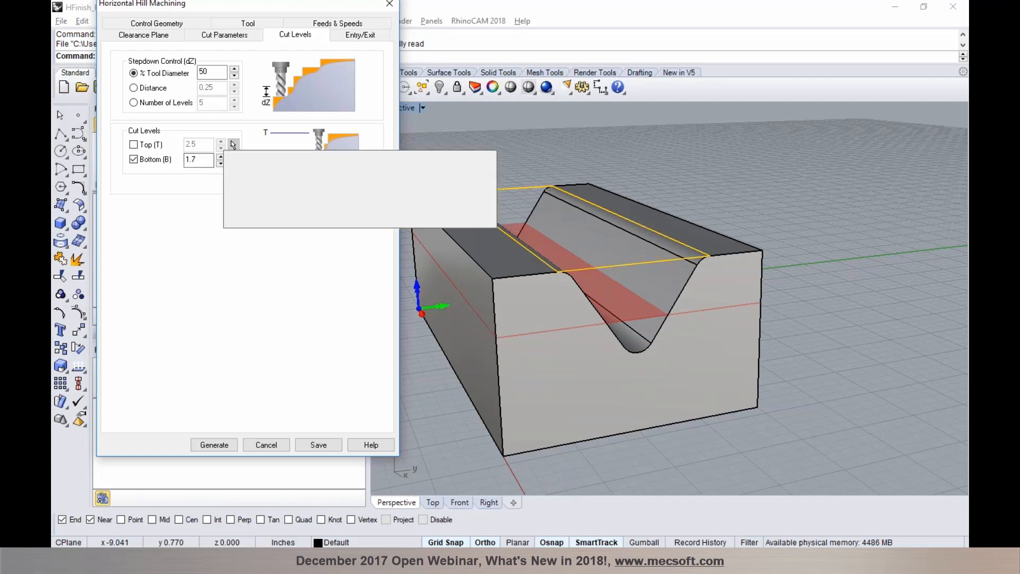
left_click(220, 164)
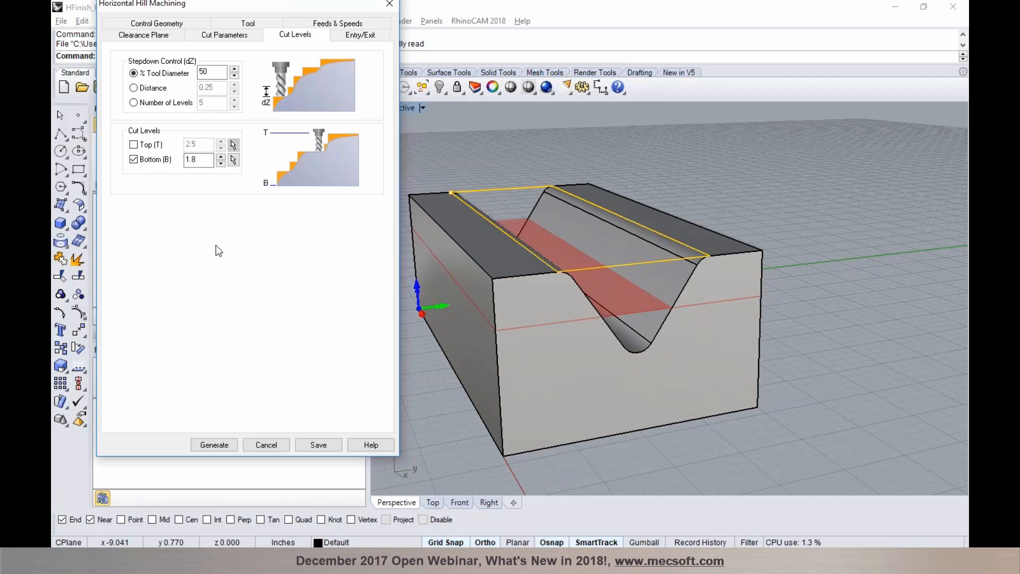
left_click(214, 445)
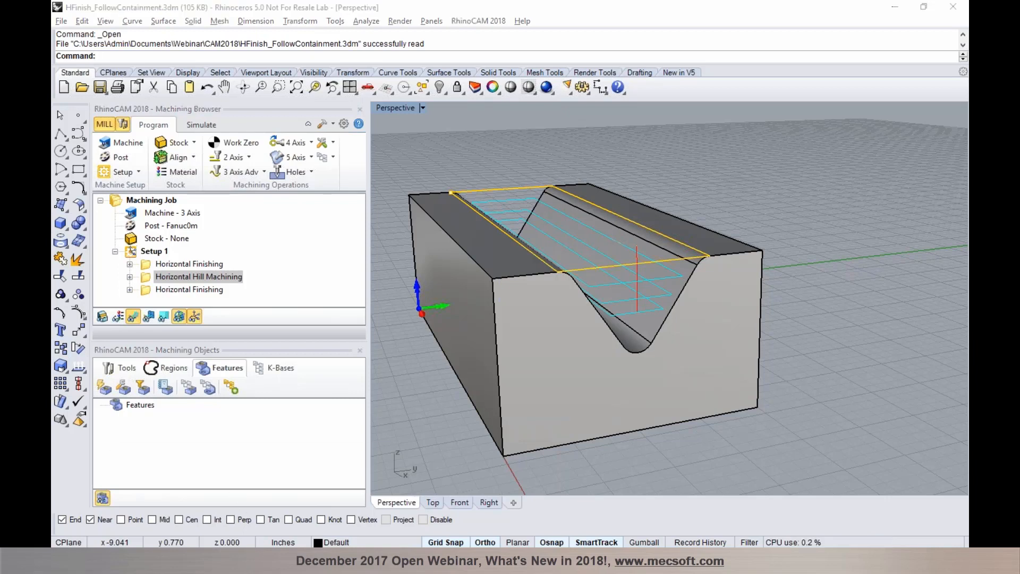
Step: Switch to Jewelry Mold-1.3dm and compare the first Parallel Finishing and first 3 Axis Projection Pocketing toolpaths on the flower cavities
left_click(302, 466)
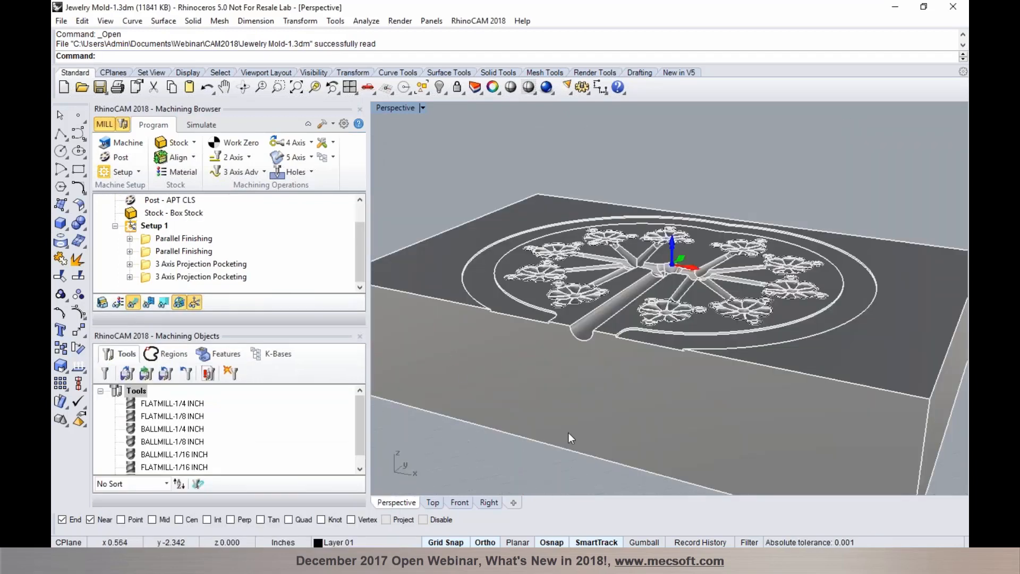
scroll(544, 347, "down", 4)
scroll(545, 348, "down", 2)
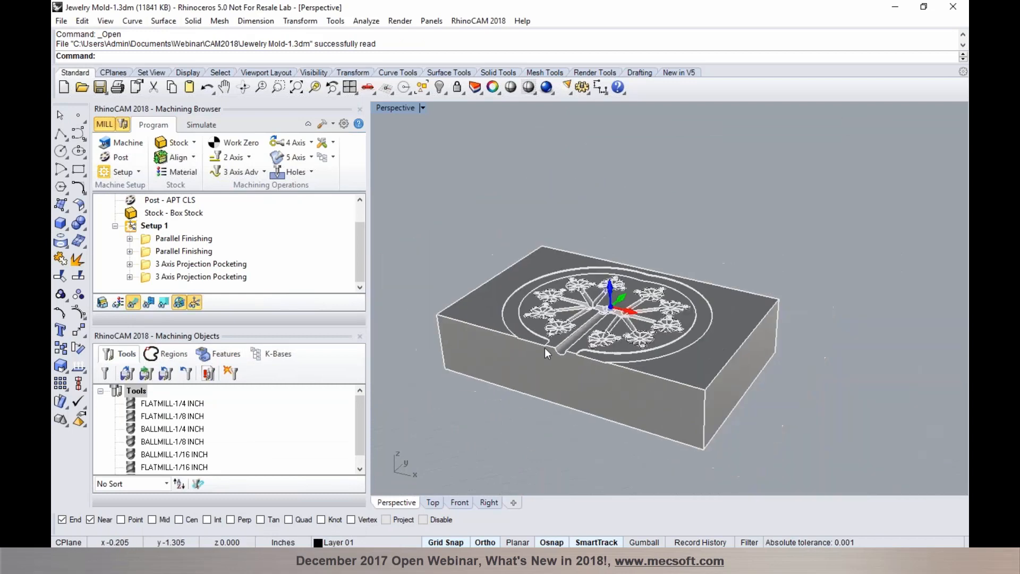
left_click(193, 242)
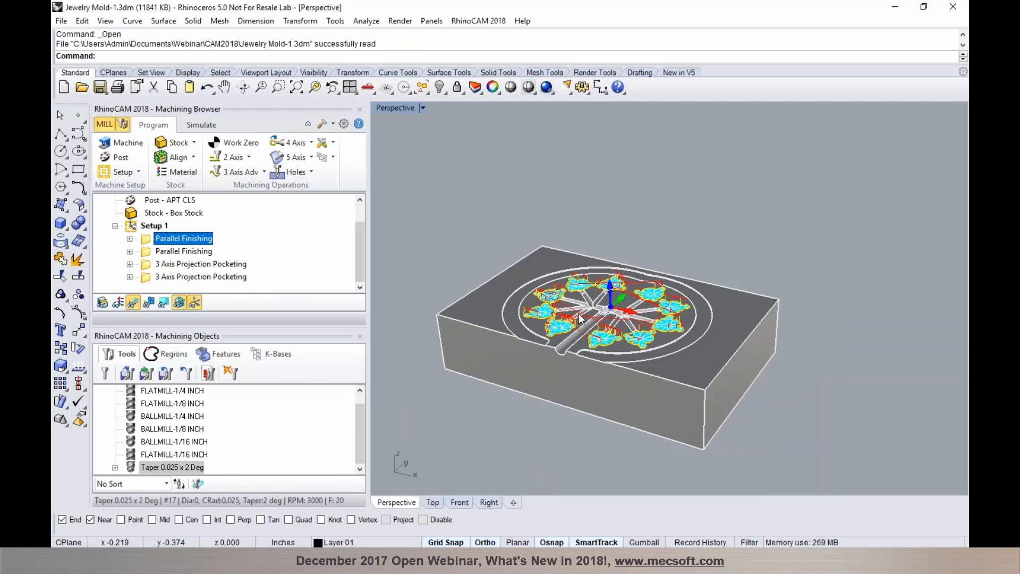
scroll(576, 313, "up", 3)
scroll(576, 316, "up", 1)
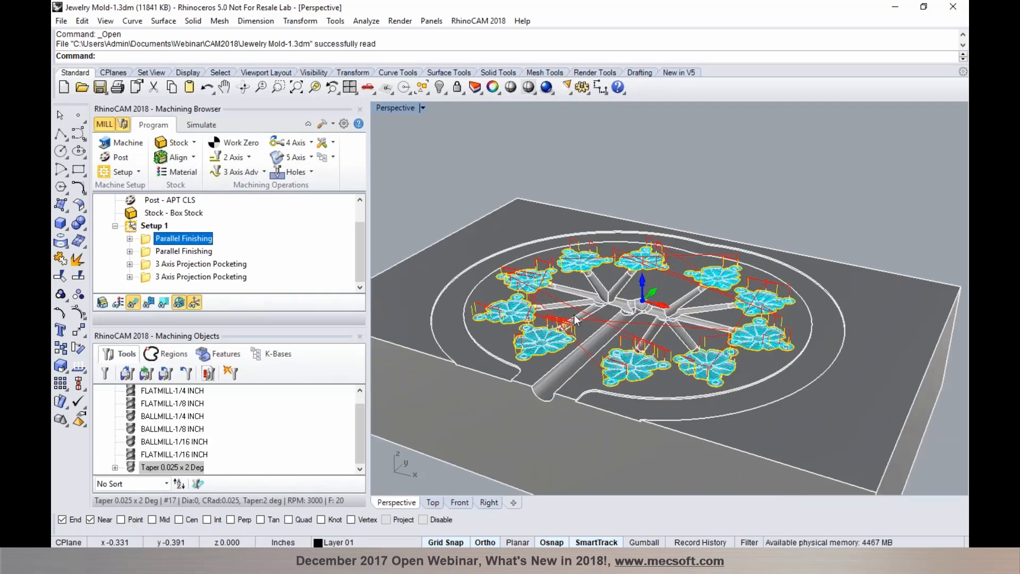
left_click(200, 264)
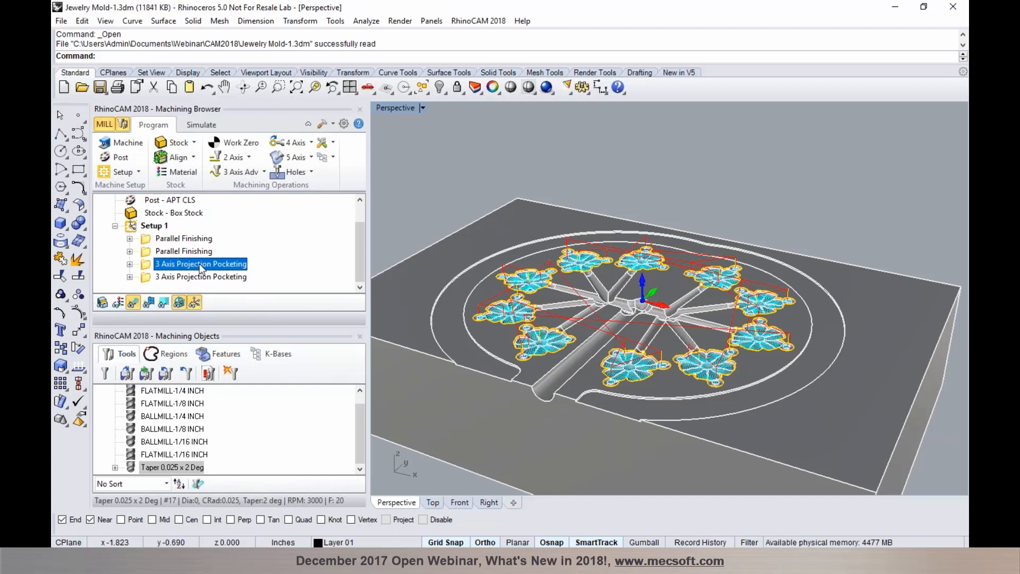
left_click(166, 240)
Step: View the second Parallel Finishing operation's toolpath and its sorting options for the flower regions
left_click(158, 251)
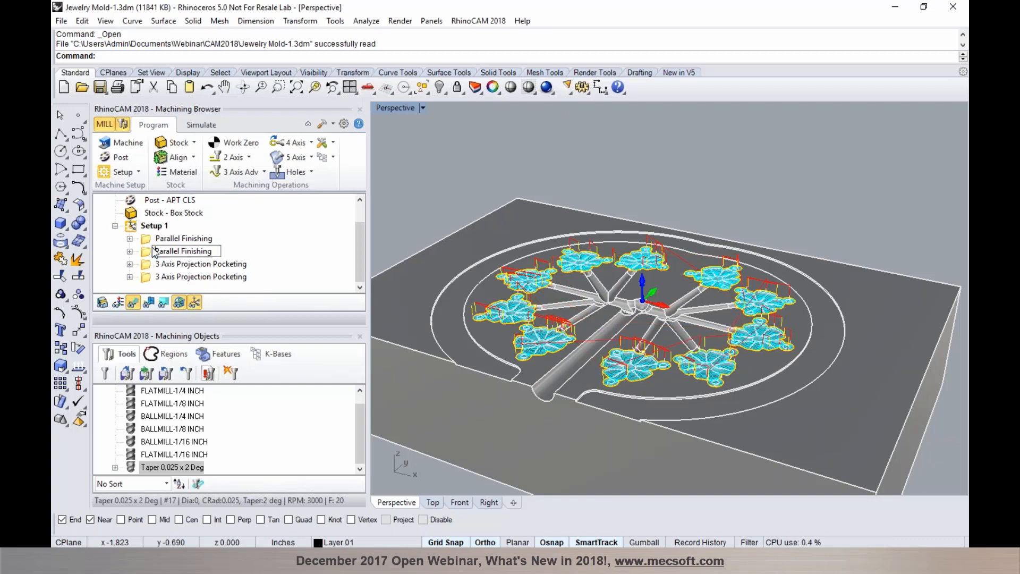
double_click(157, 252)
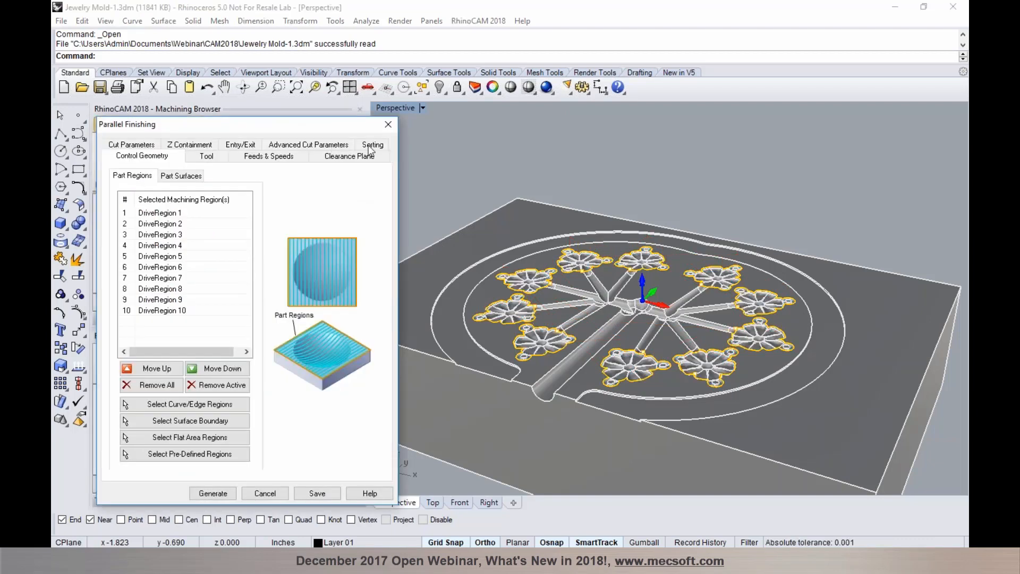
left_click(371, 147)
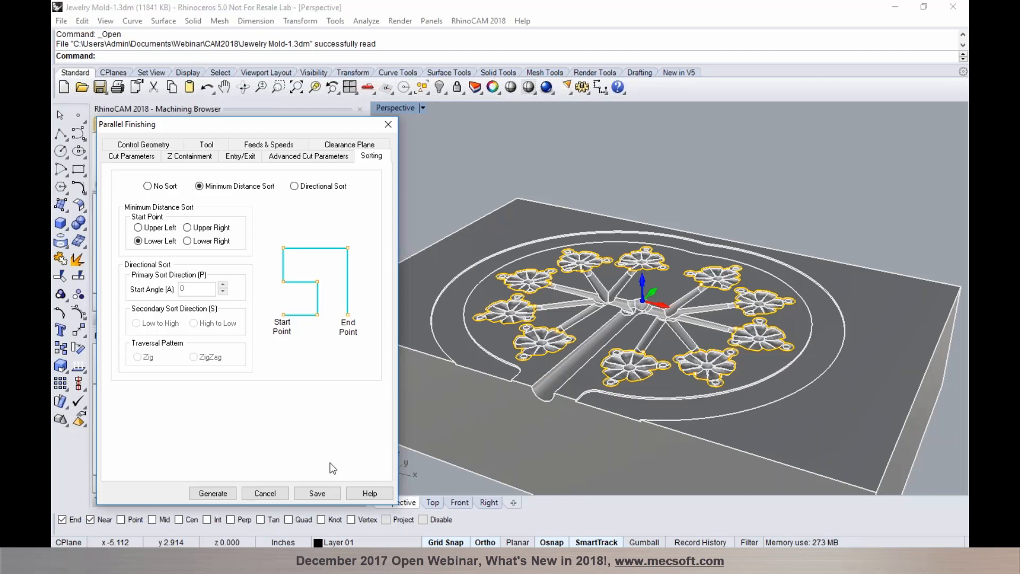
Step: Close the Parallel Finishing settings and view the second 3 Axis Projection Pocketing toolpath on the flower cavities
left_click(283, 493)
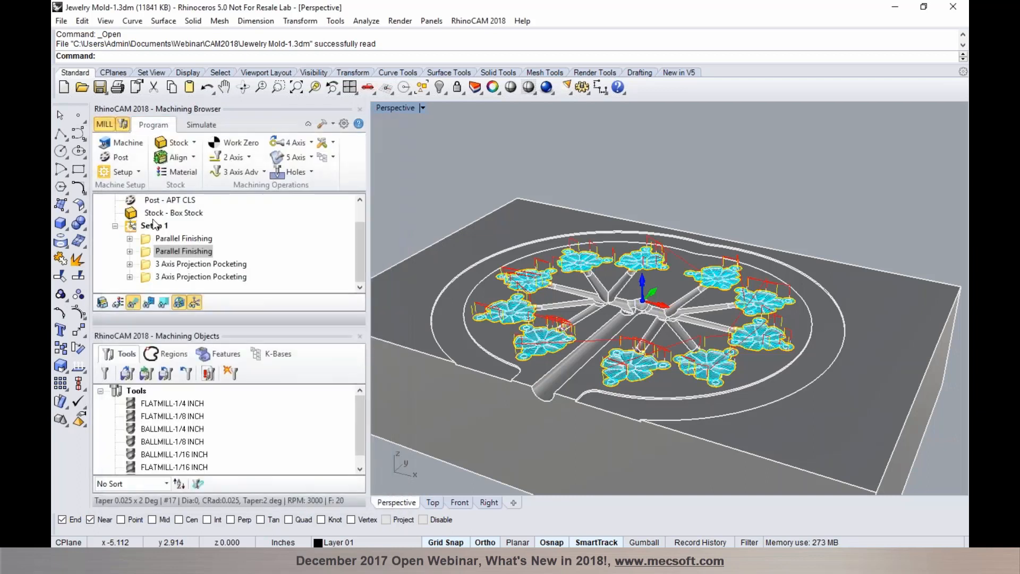
left_click(179, 277)
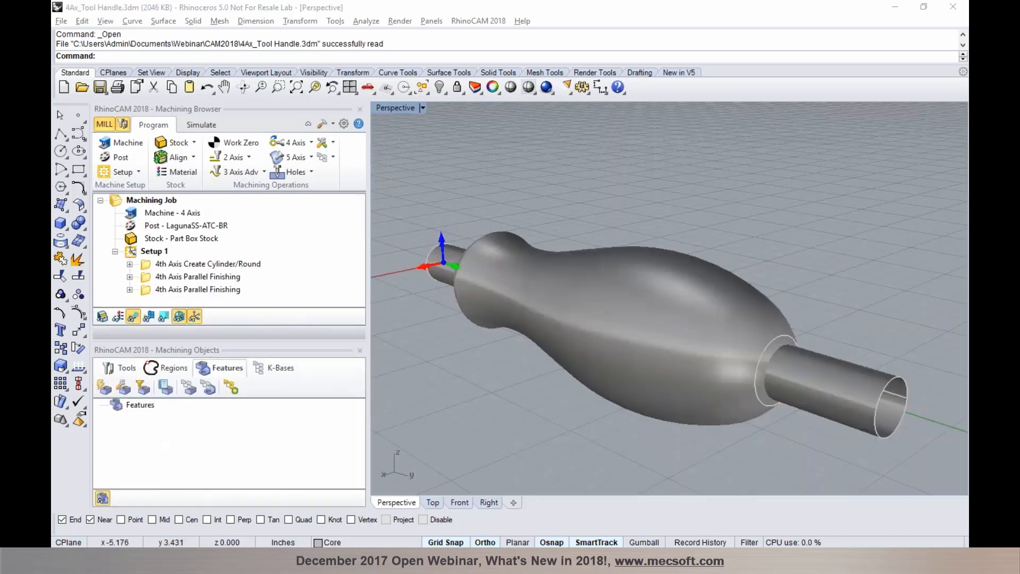
Step: In 4Ax_Tool Handle.3dm, review the available 4 Axis operations and display the Part Box Stock around the tool handle
scroll(542, 339, "down", 3)
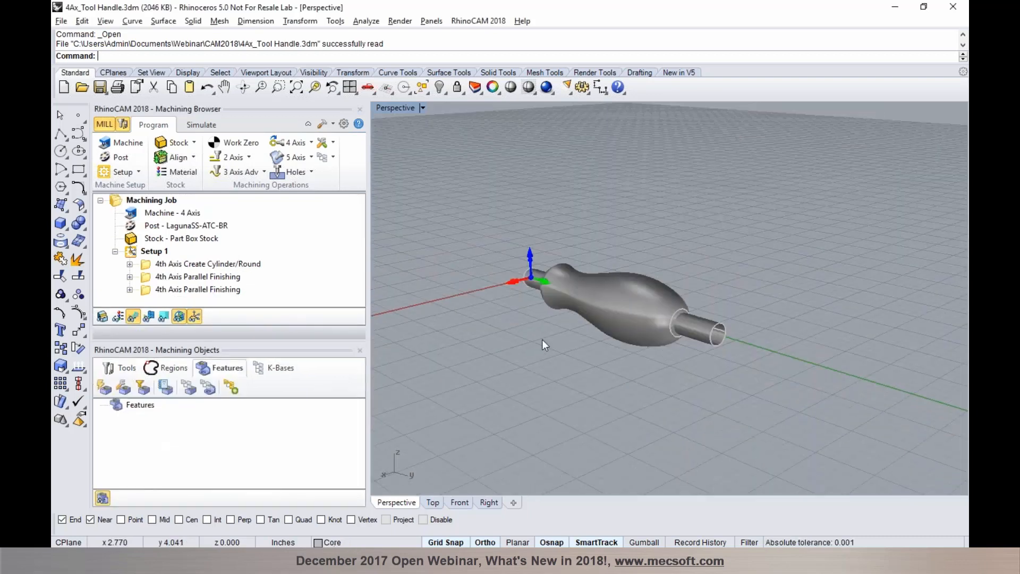
scroll(542, 340, "up", 2)
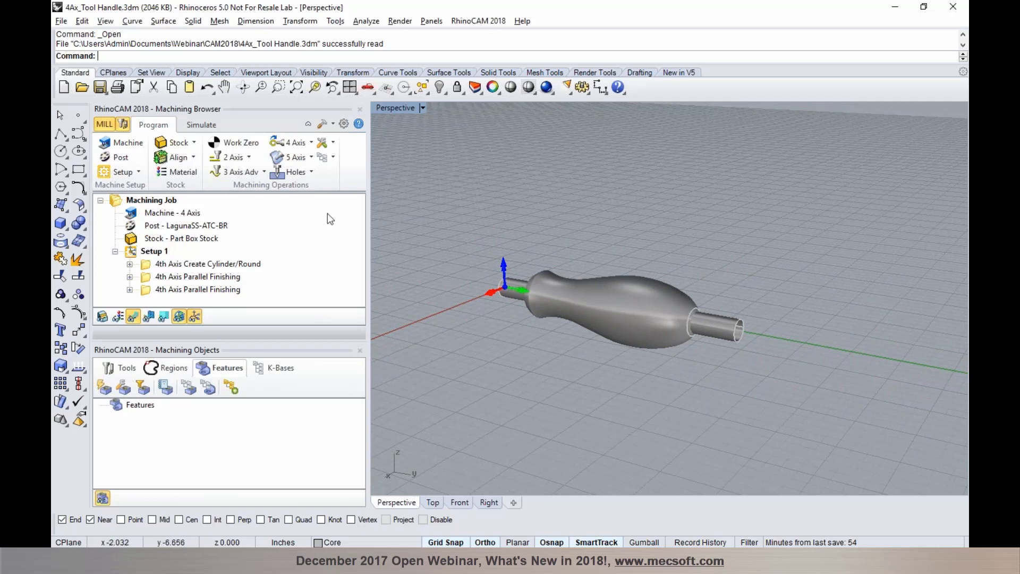
left_click(308, 146)
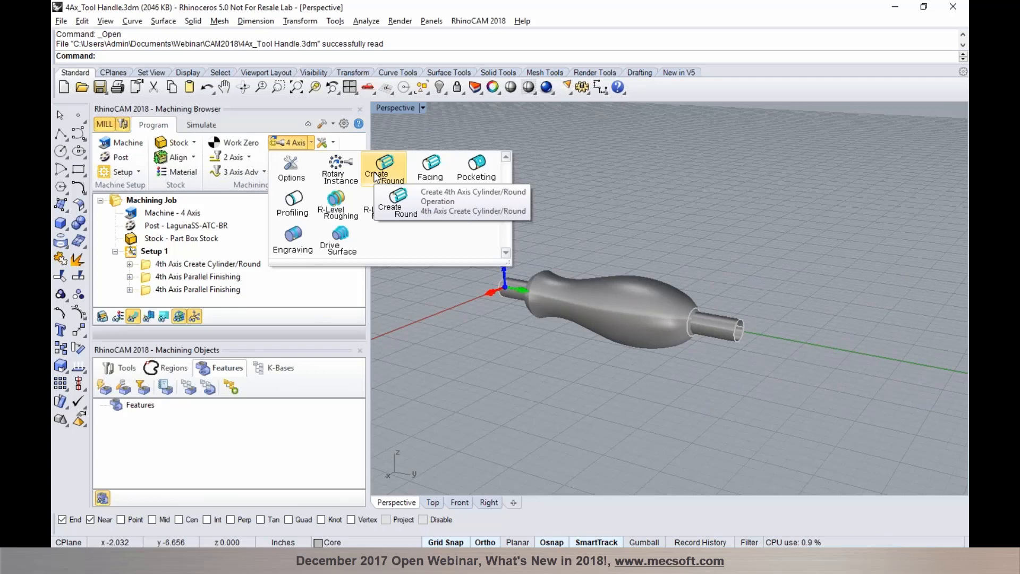
left_click(206, 244)
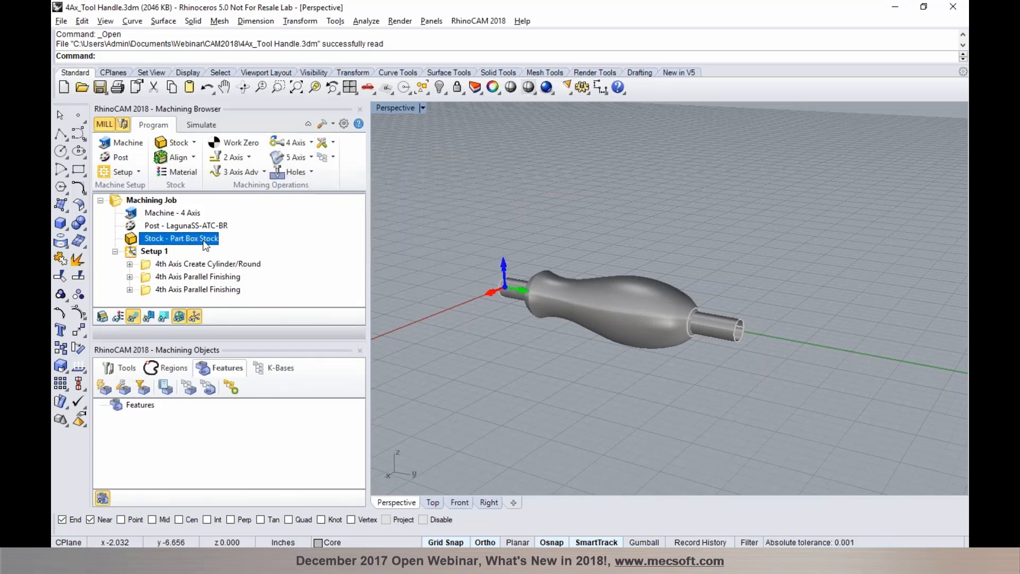
left_click(102, 317)
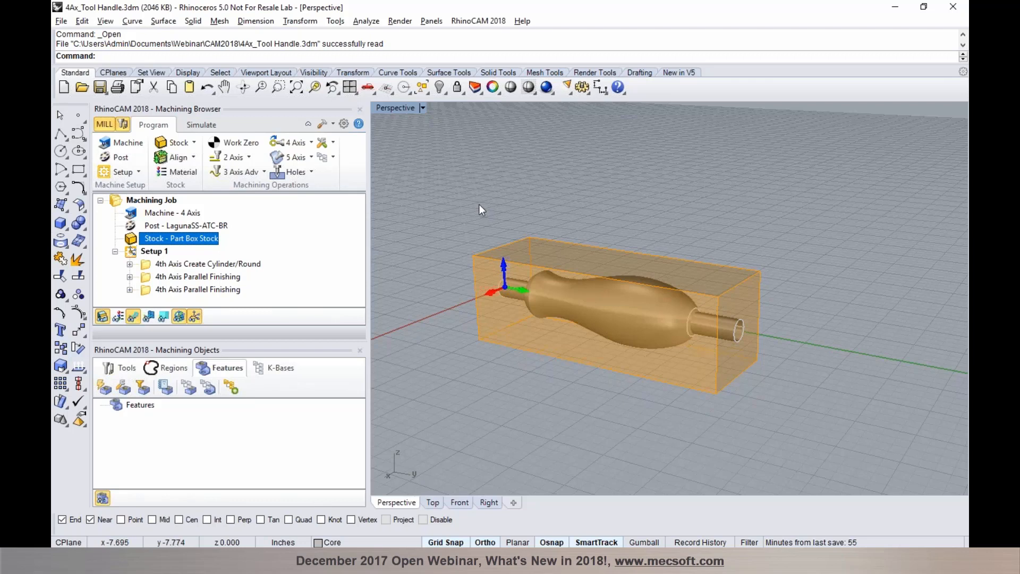
Step: Simulate the 4th Axis Create Cylinder/Round operation to turn the box stock into a cylinder
left_click(193, 266)
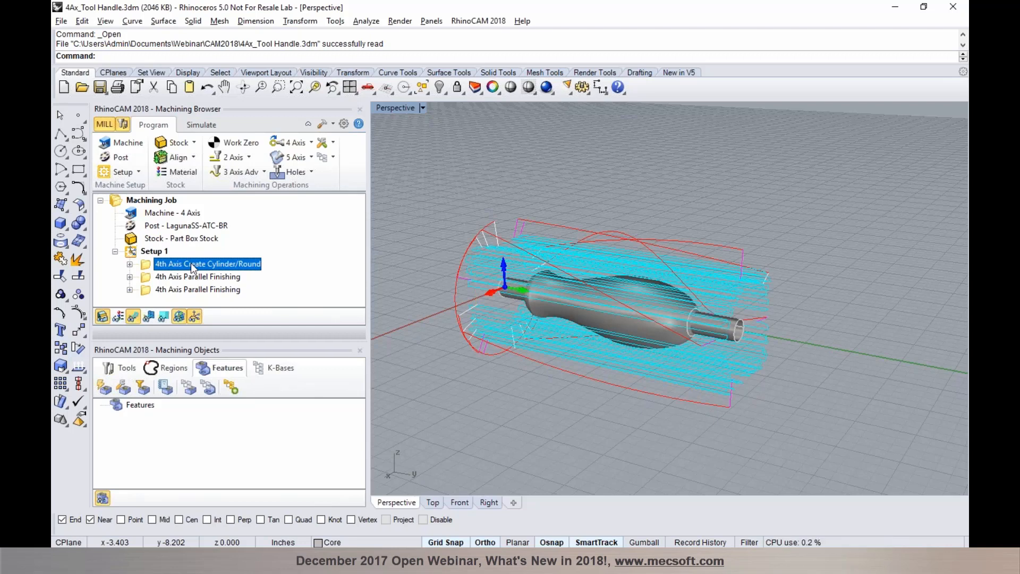
left_click(201, 126)
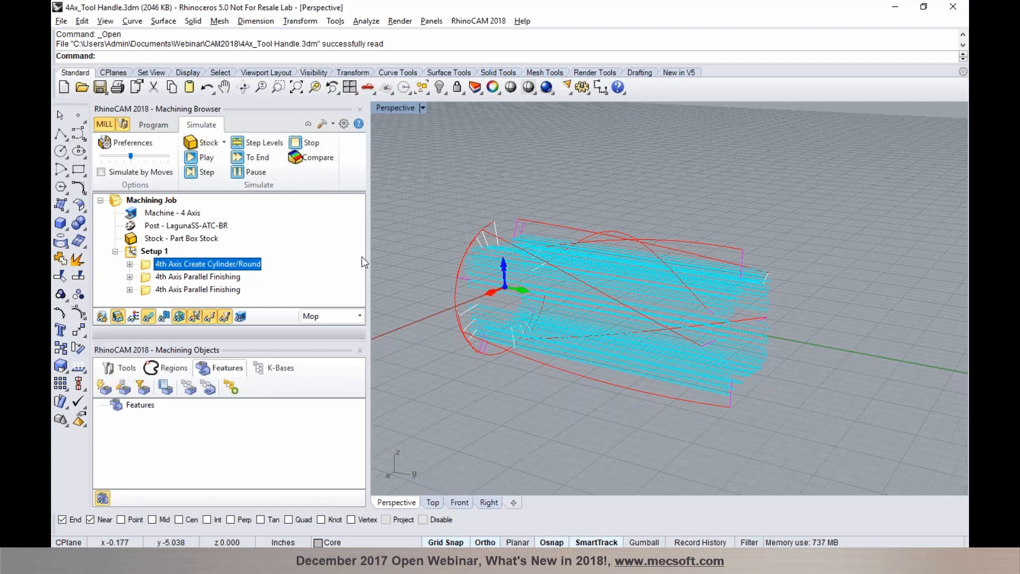
left_click(198, 158)
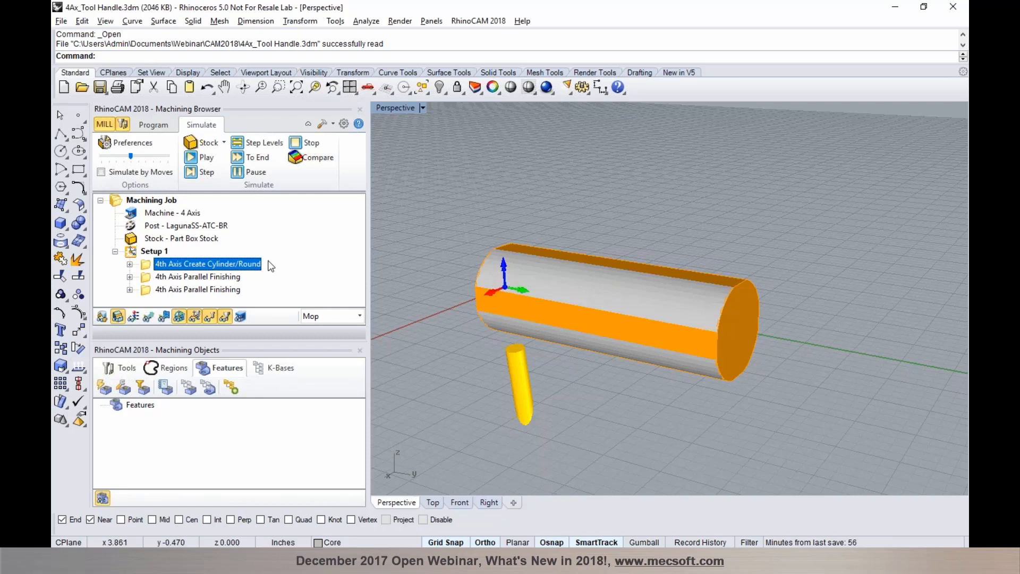
Step: Inspect the Helix cut pattern in the second 4th Axis Parallel Finishing operation's cut parameters without changing anything
left_click(151, 125)
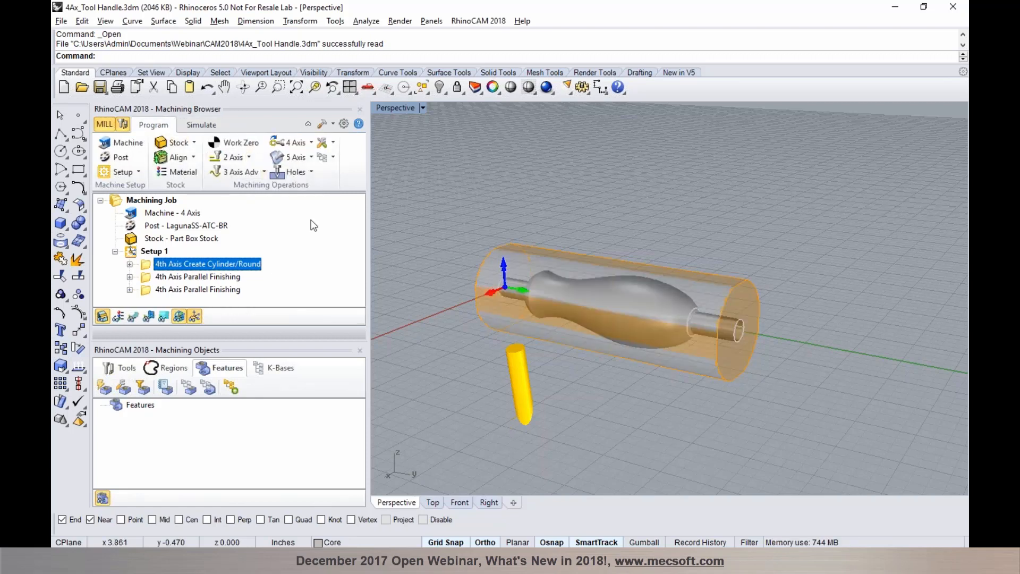
left_click(210, 290)
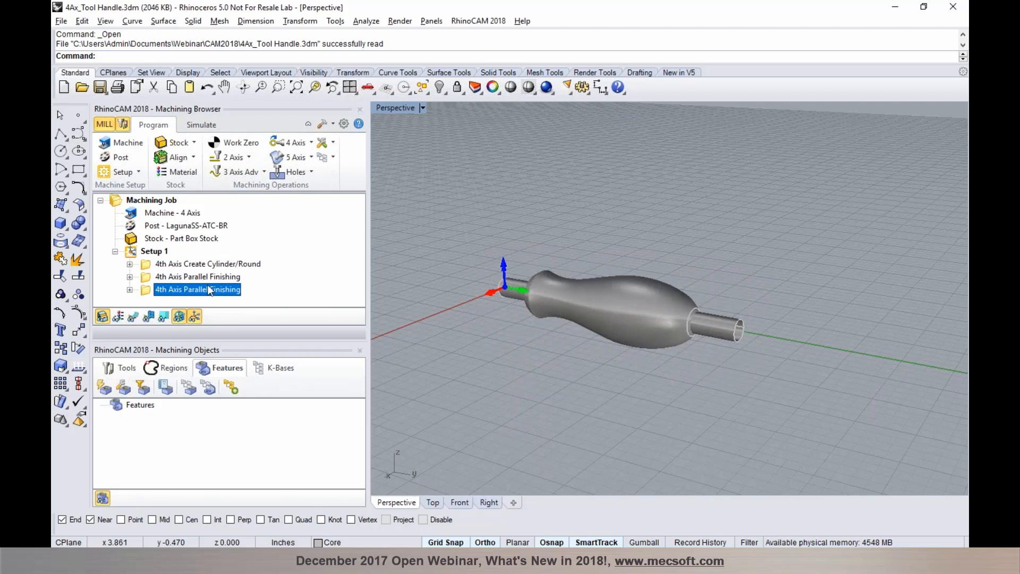
double_click(148, 293)
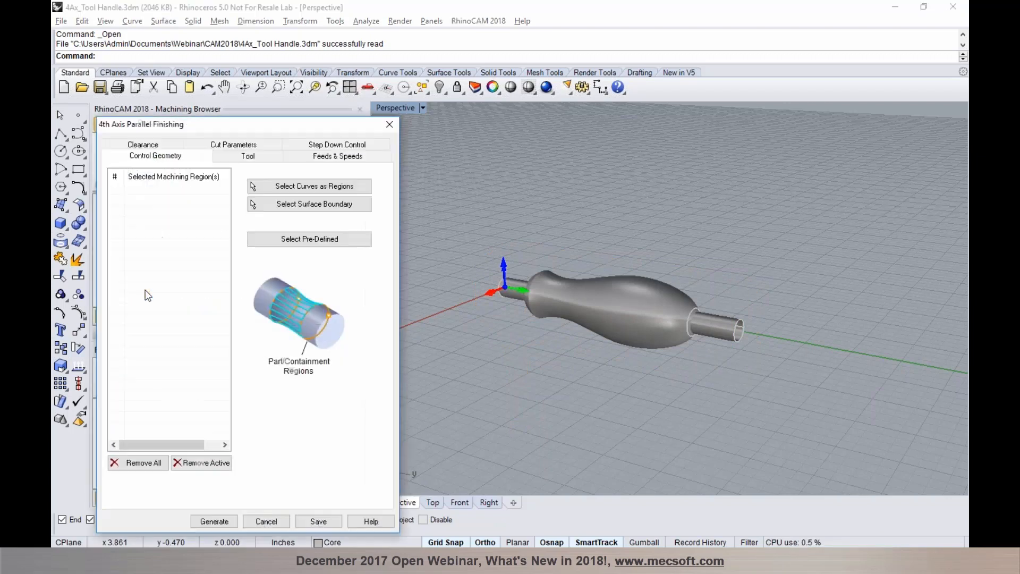
left_click(235, 143)
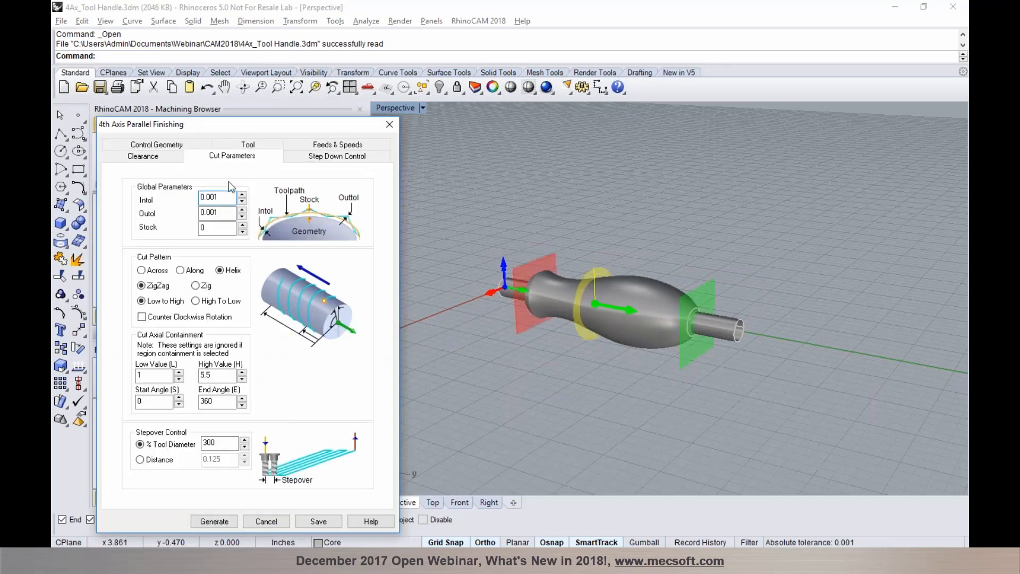
mouse_move(223, 278)
left_click(266, 522)
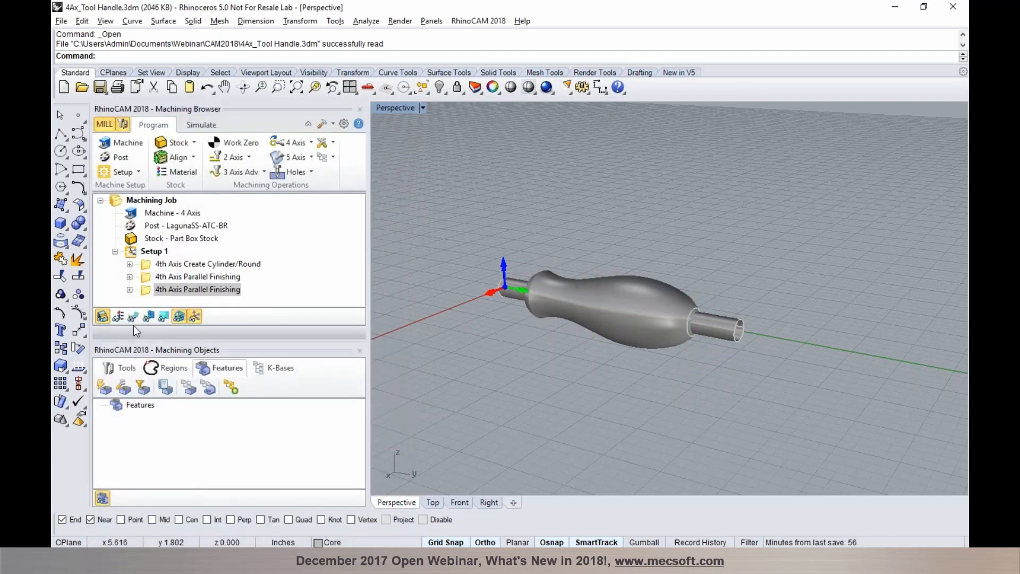
Step: Examine the second 4th Axis Parallel Finishing operation's helical toolpath in wireframe display, and restore the shaded display
left_click(511, 88)
left_click(201, 125)
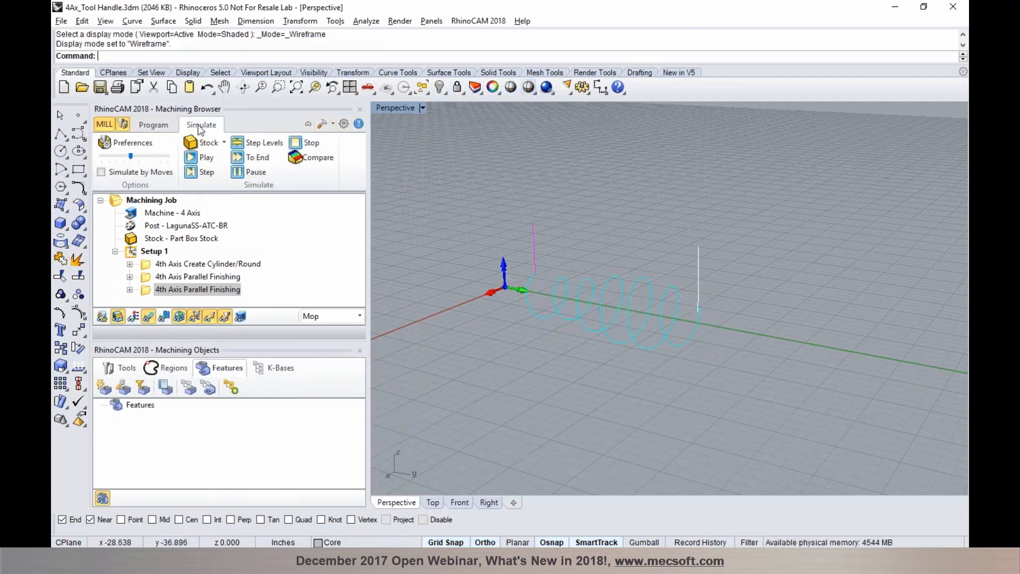
right_click_drag(667, 279, 710, 297)
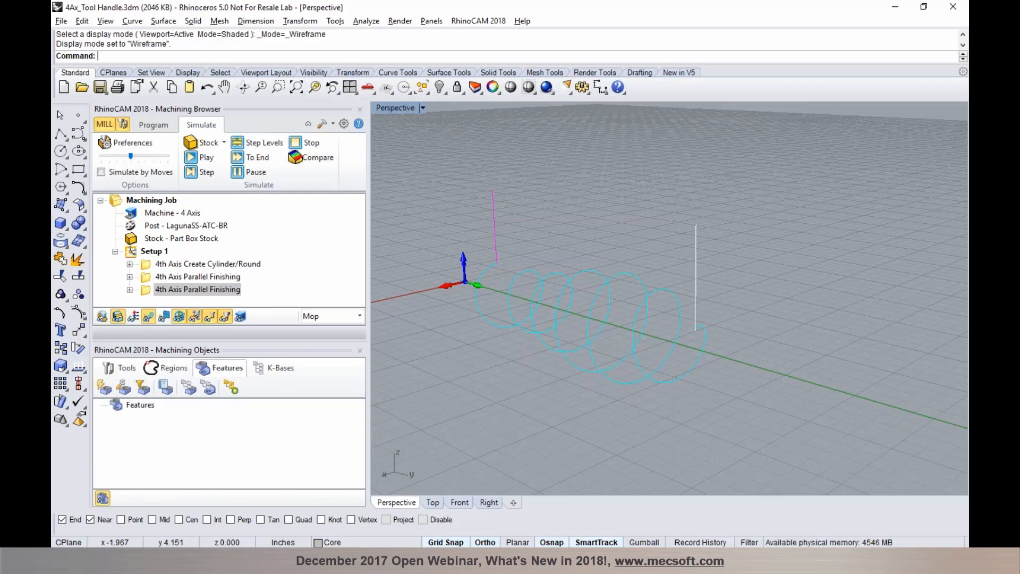
left_click(155, 123)
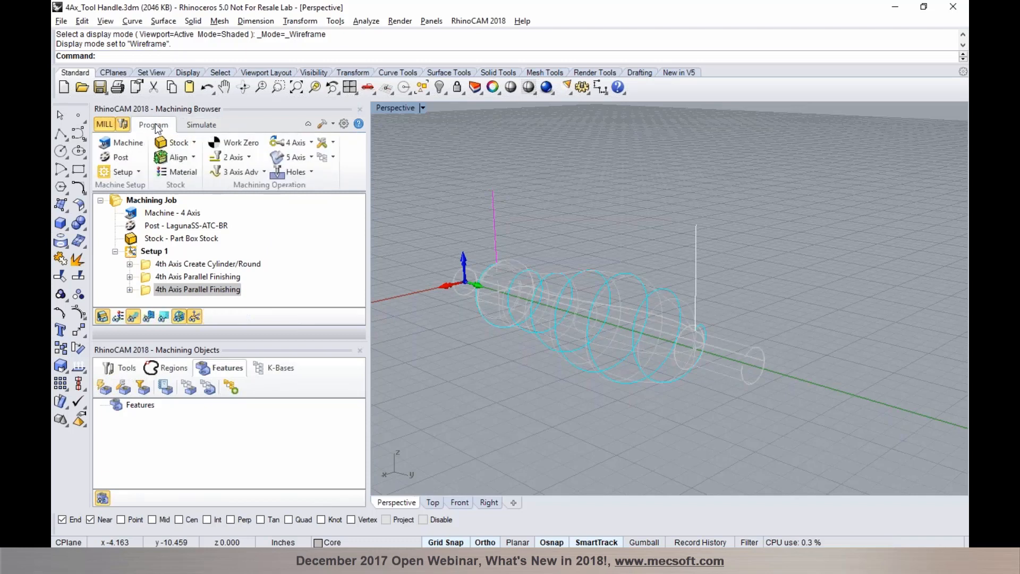
left_click(529, 88)
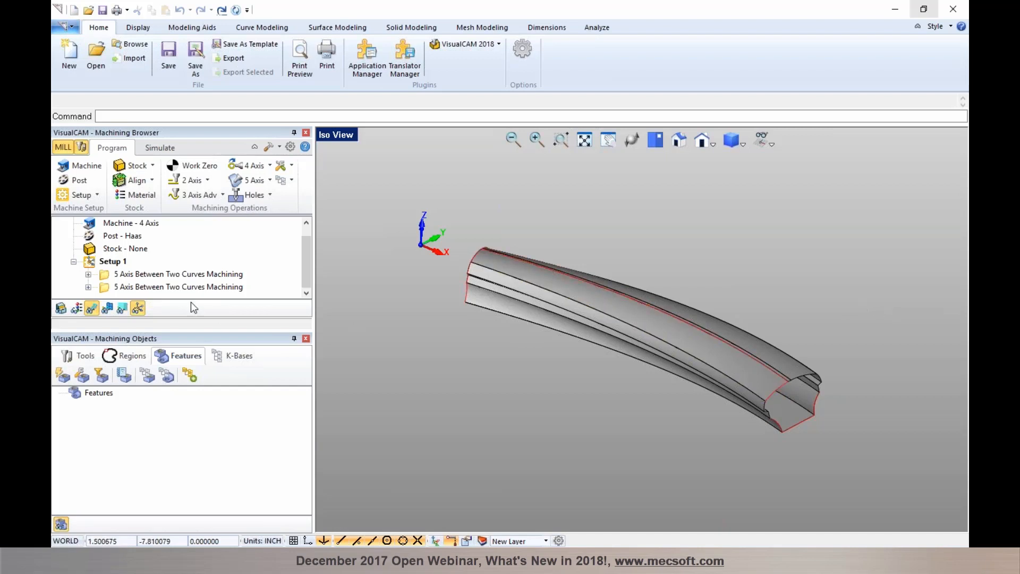
Step: Check the 5 Axes and 4 Axes output options in a new 5 Axis Curve Projection operation's cut parameters and cancel it
left_click(249, 180)
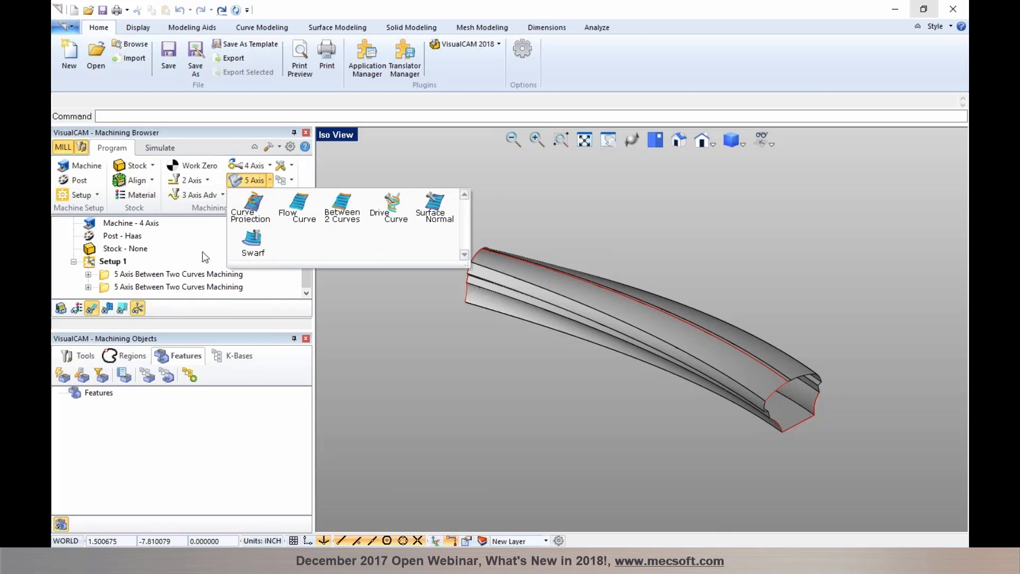
left_click(250, 205)
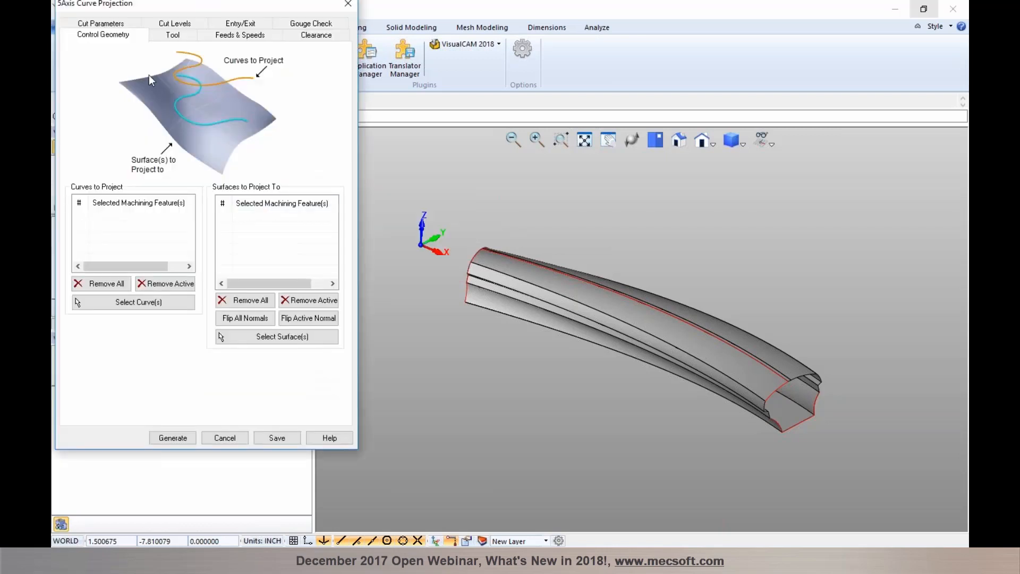
left_click(101, 23)
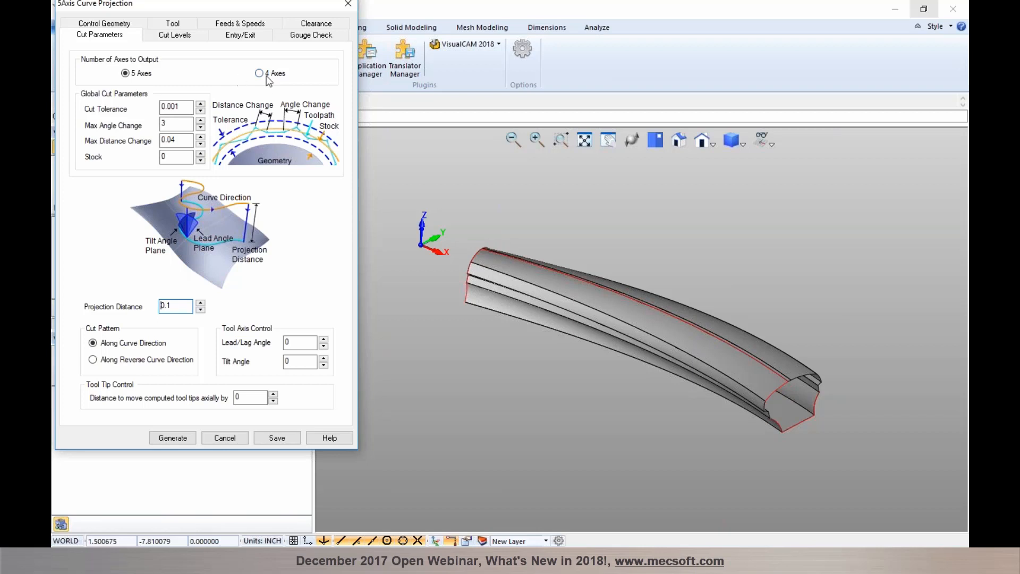
left_click(228, 439)
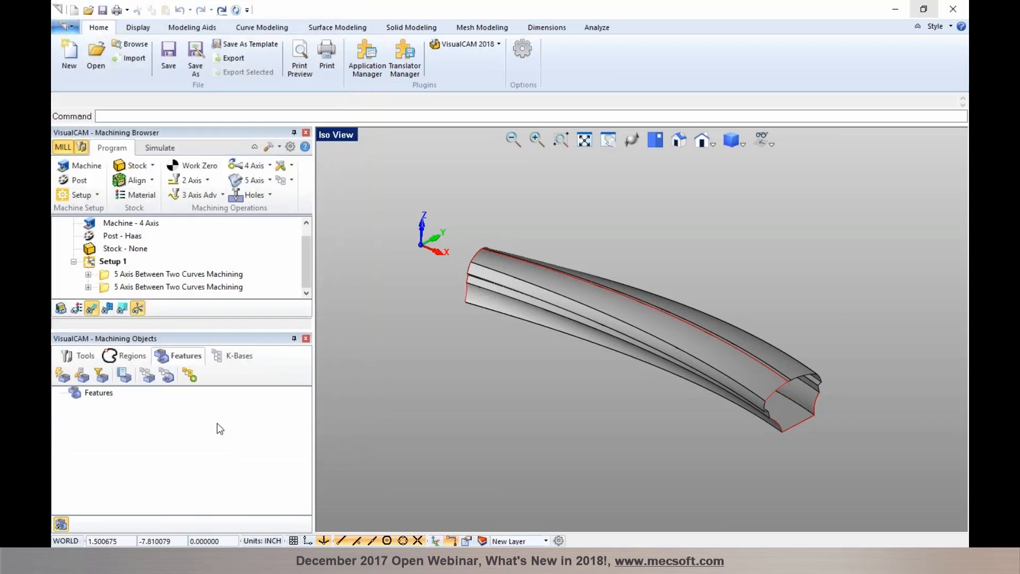
Step: Simulate the first 5 Axis Between Two Curves Machining operation with the part model shown
left_click(106, 277)
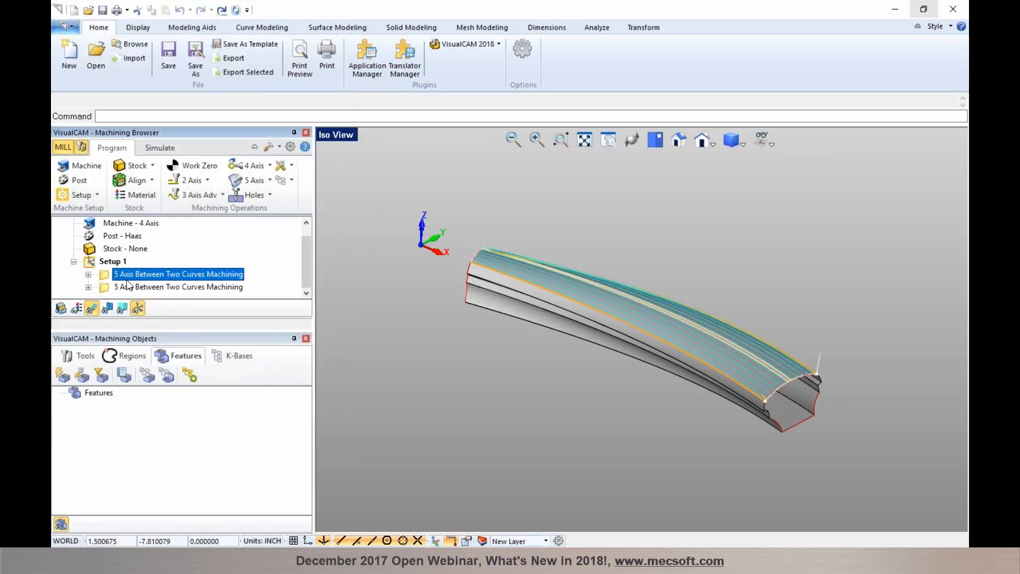
left_click(145, 151)
left_click(149, 180)
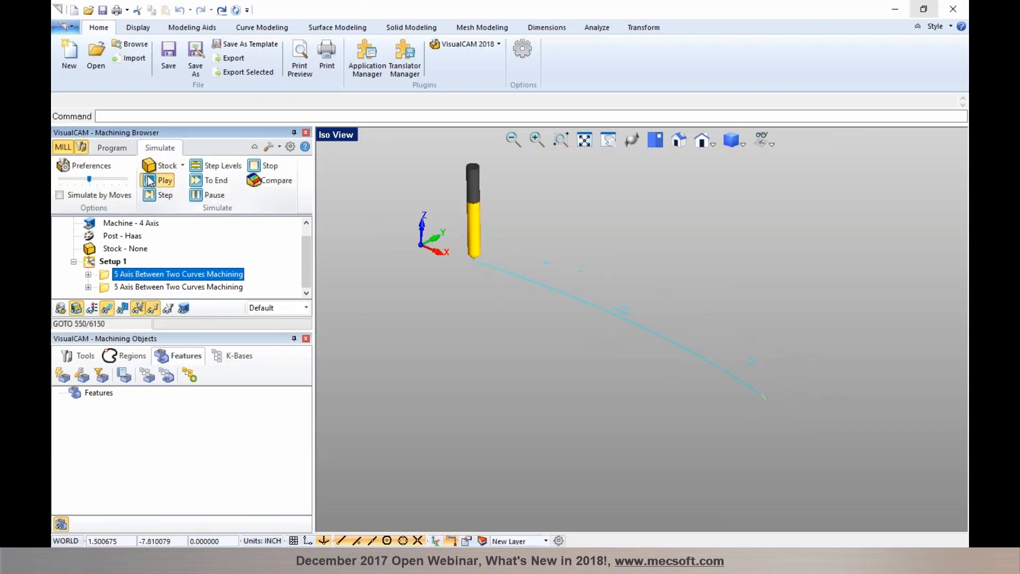
left_click(60, 309)
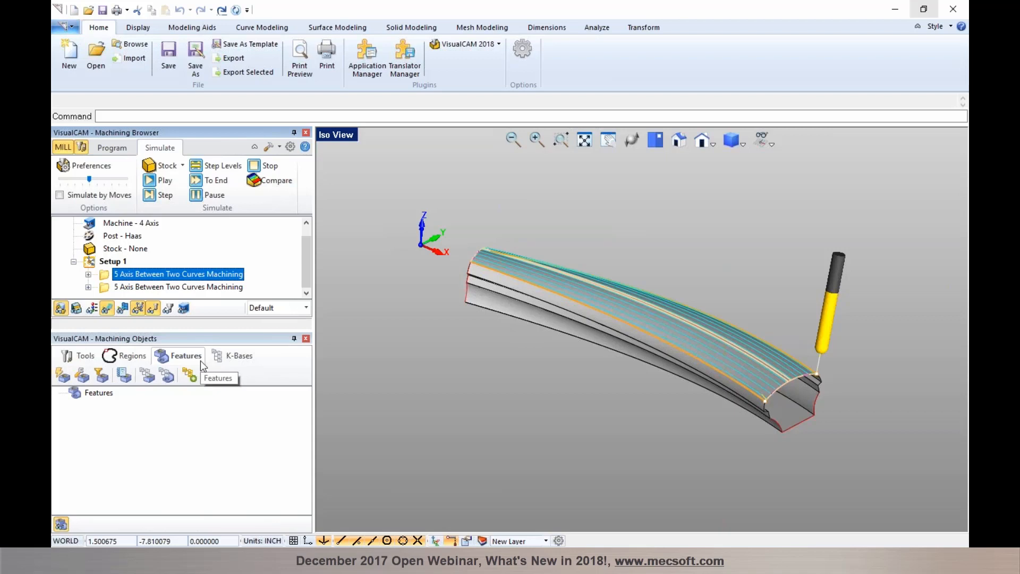
Step: Simulate the second 5 Axis Between Two Curves Machining operation and watch the tool from the Right View
left_click(126, 151)
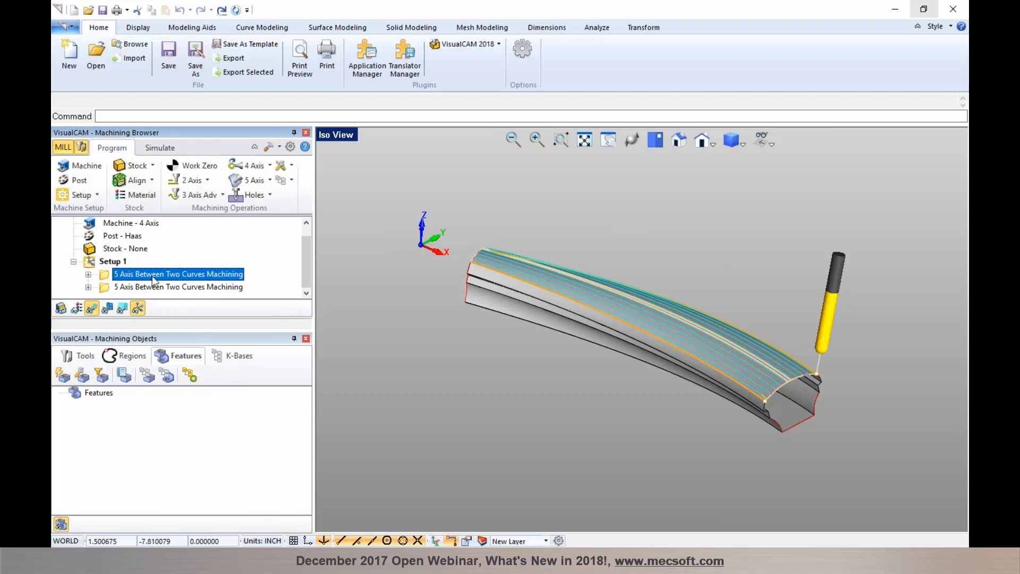
left_click(161, 287)
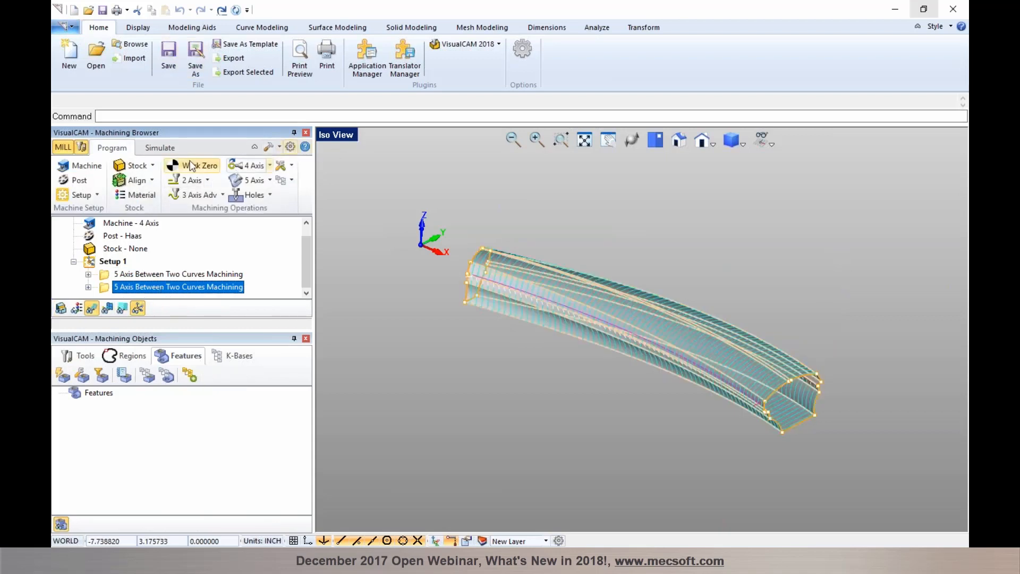
left_click(160, 148)
left_click(173, 182)
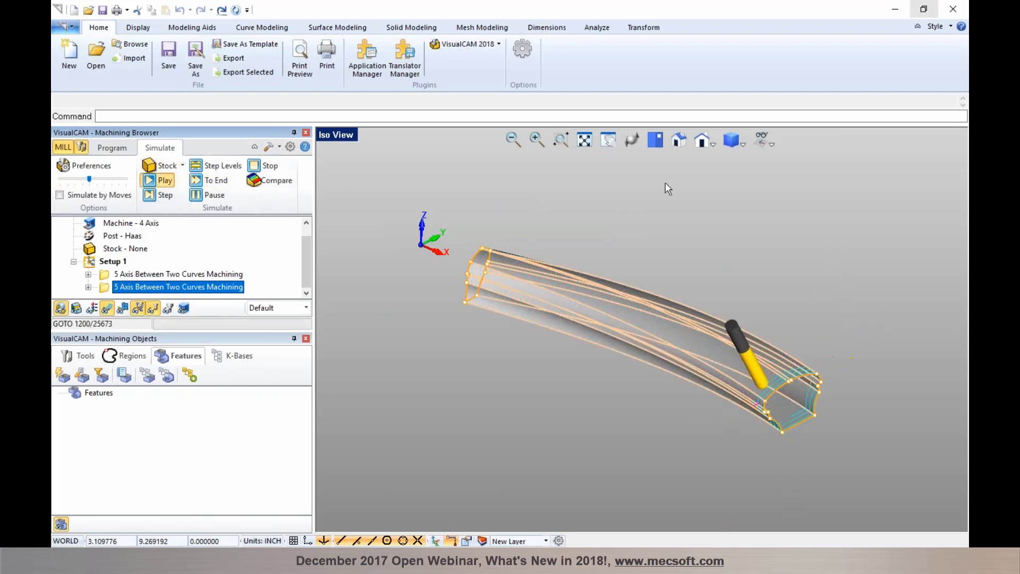
left_click(712, 142)
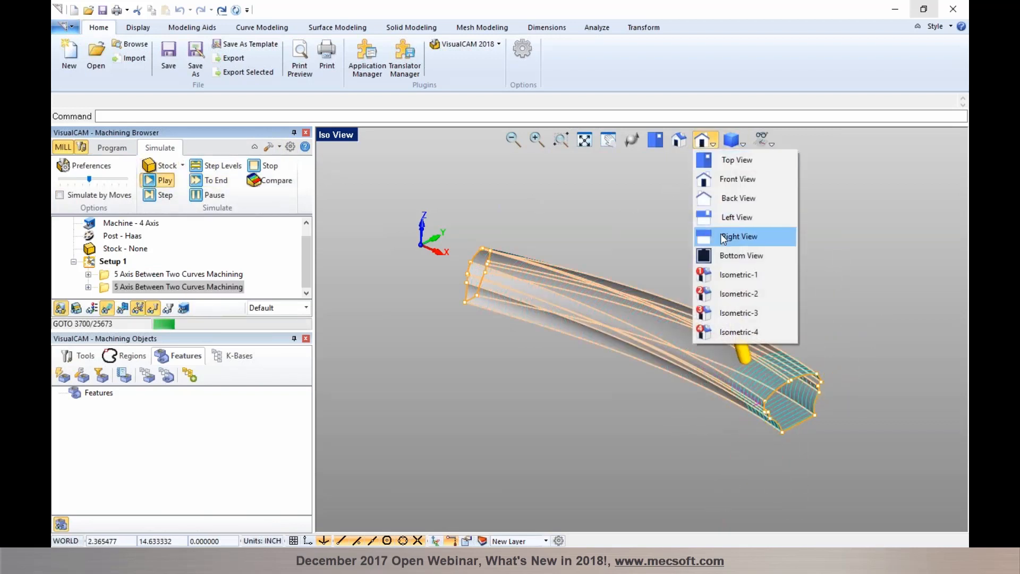
left_click(738, 236)
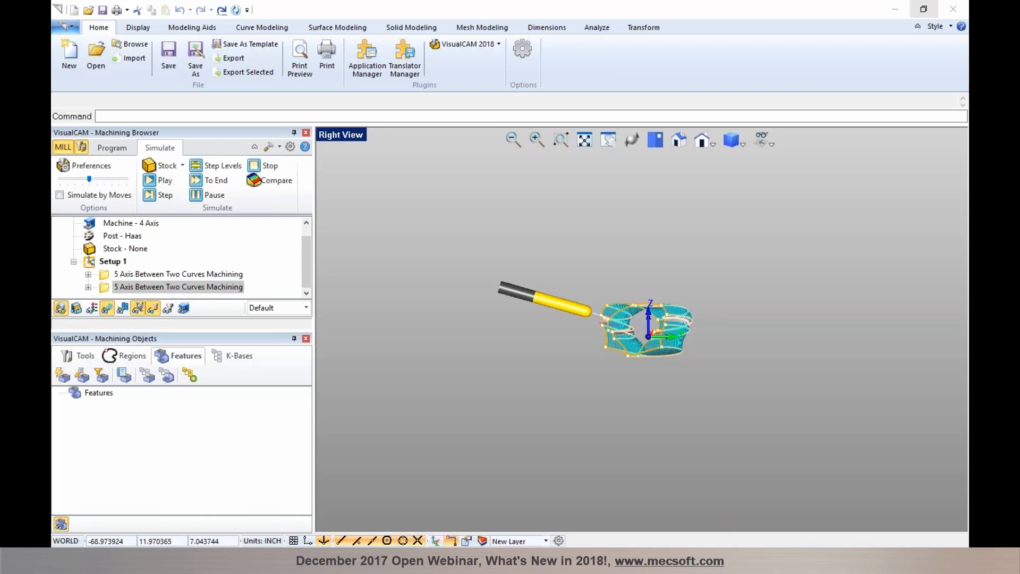
Step: Review the list of available 5 Axis machining operations
left_click(111, 147)
left_click(268, 181)
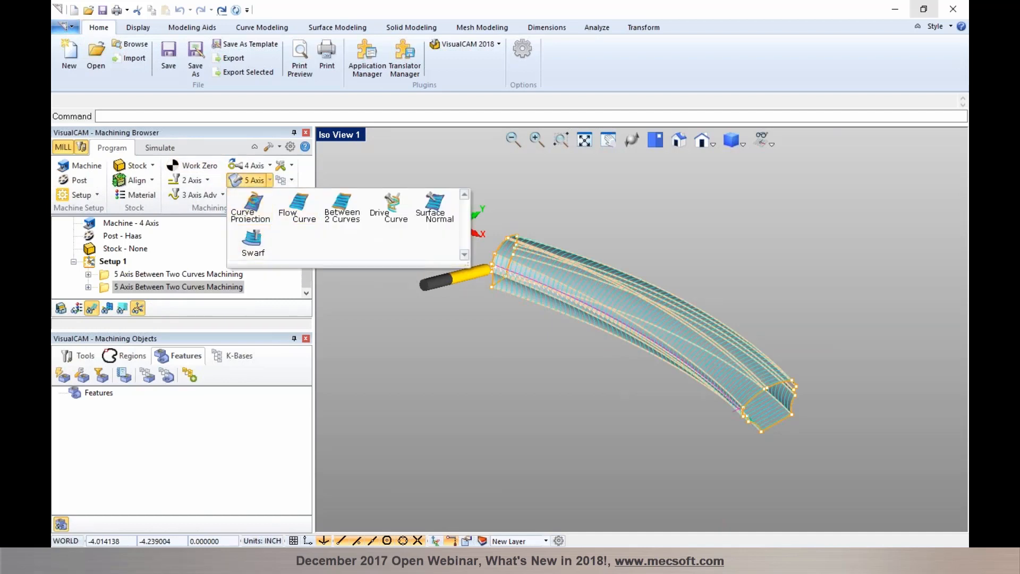
left_click(398, 411)
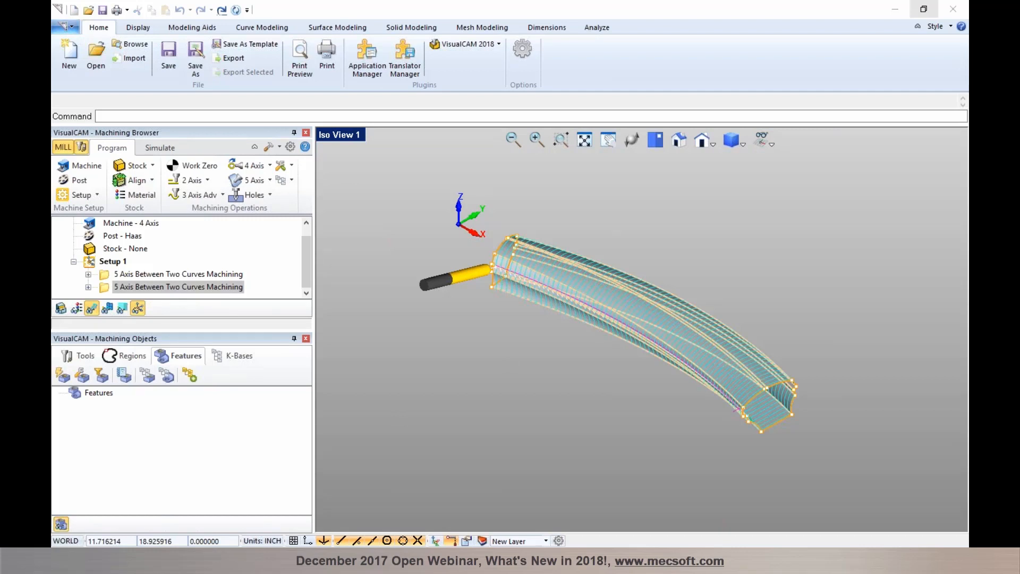
Step: Switch to Rhino with the HolderCollision file and simulate the 2 1/2 Axis Pocketing operation on the stock
key("alt+Tab")
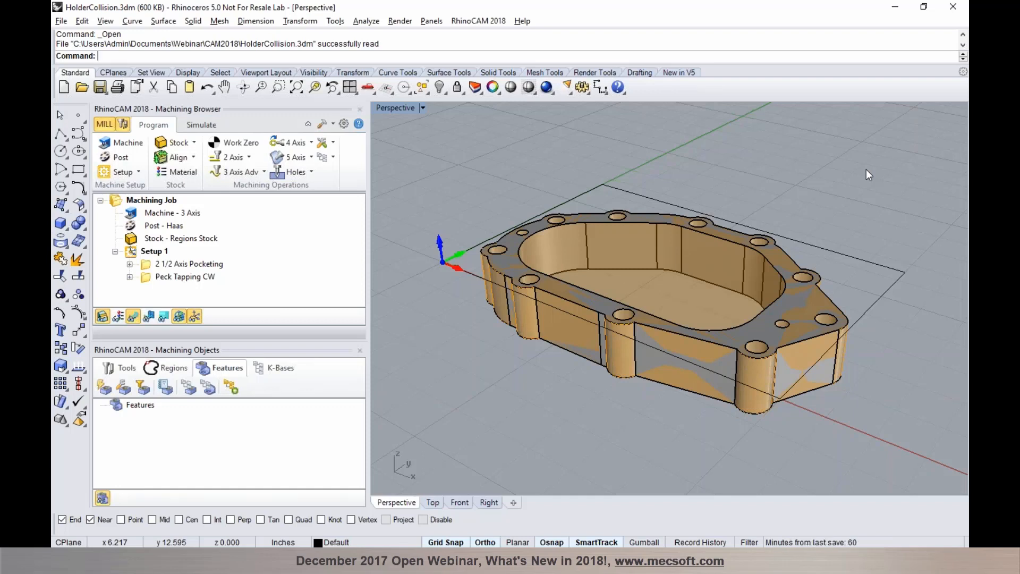
left_click(202, 126)
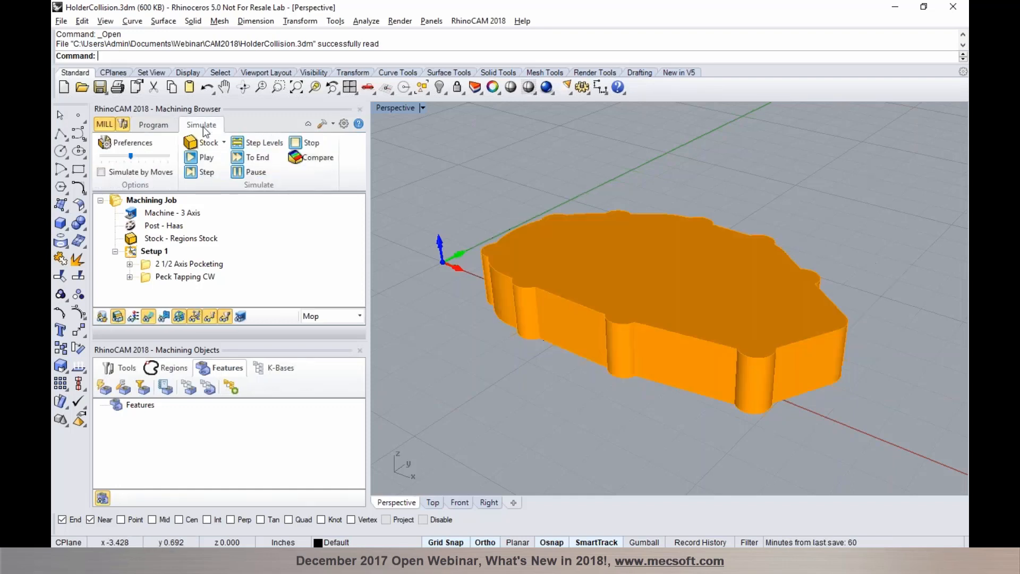
left_click(175, 265)
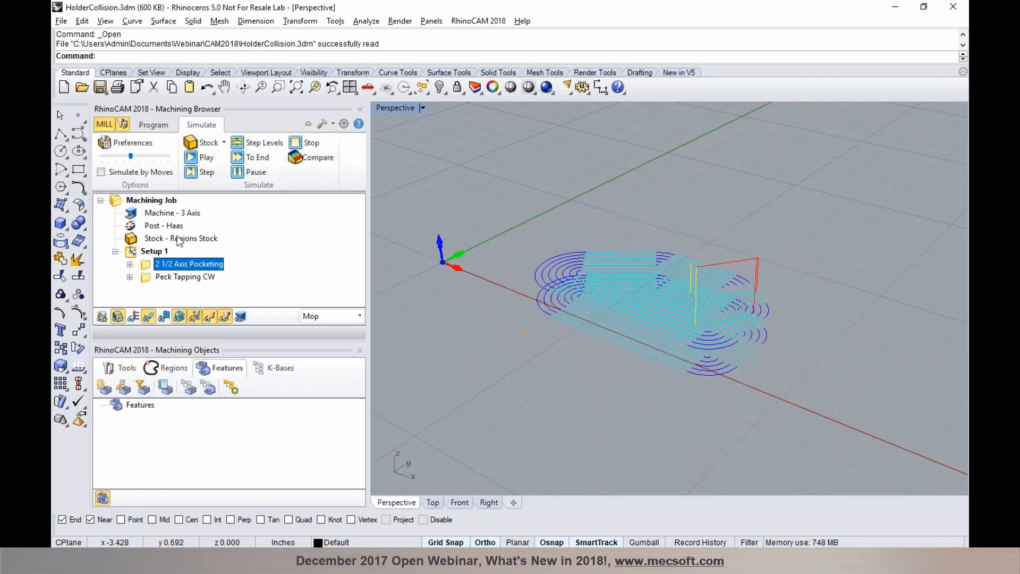
left_click_drag(237, 342, 237, 405)
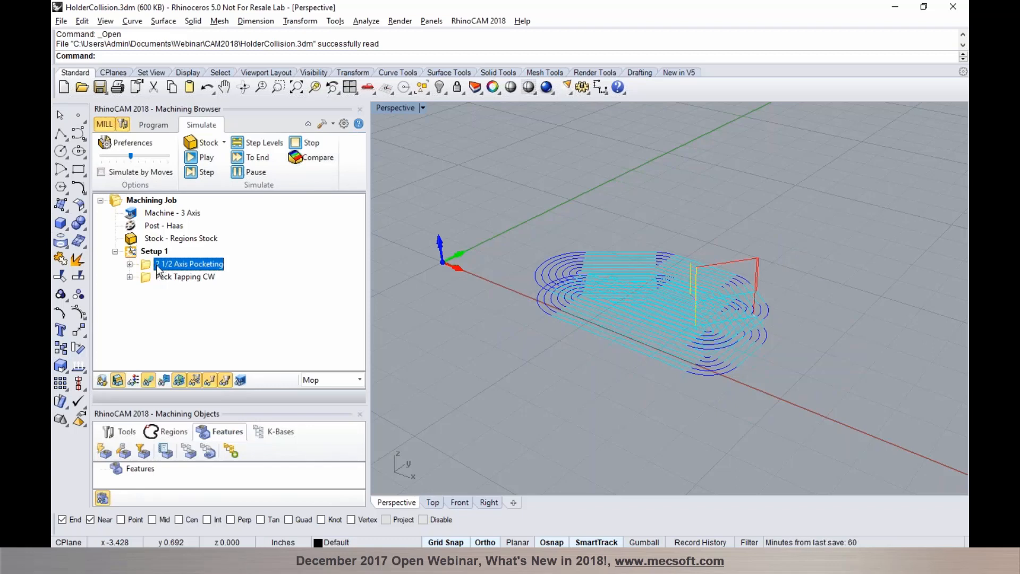
left_click(193, 158)
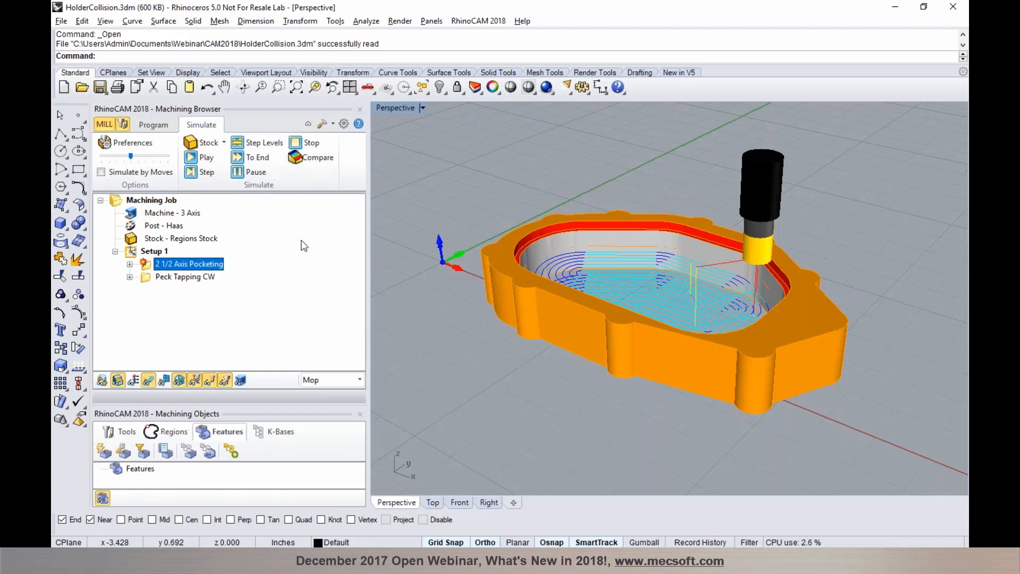
Step: Open the pocketing toolpath in the Toolpath Editor and inspect the tool holder position at flagged GOTO line 382
left_click(129, 264)
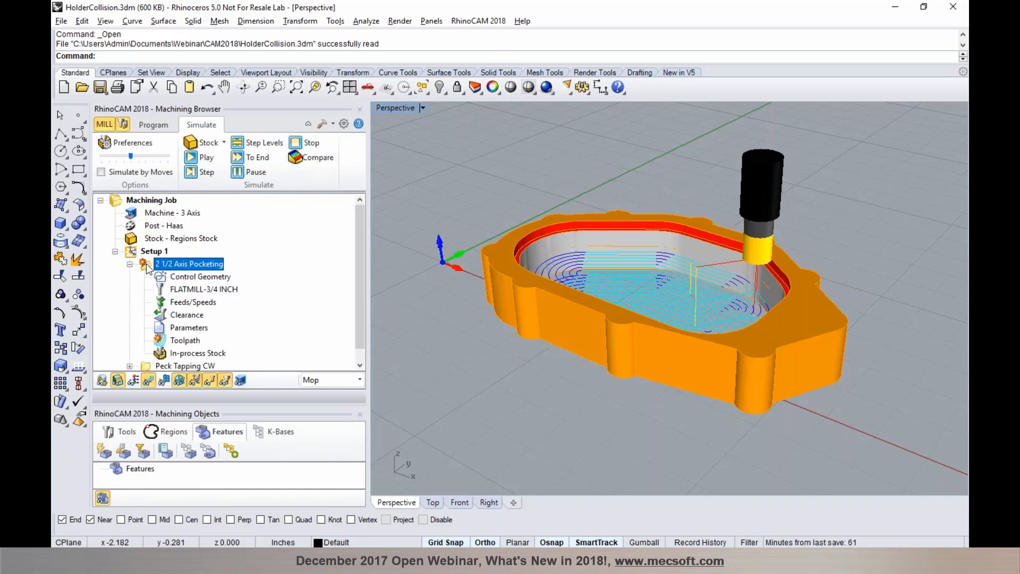
double_click(162, 342)
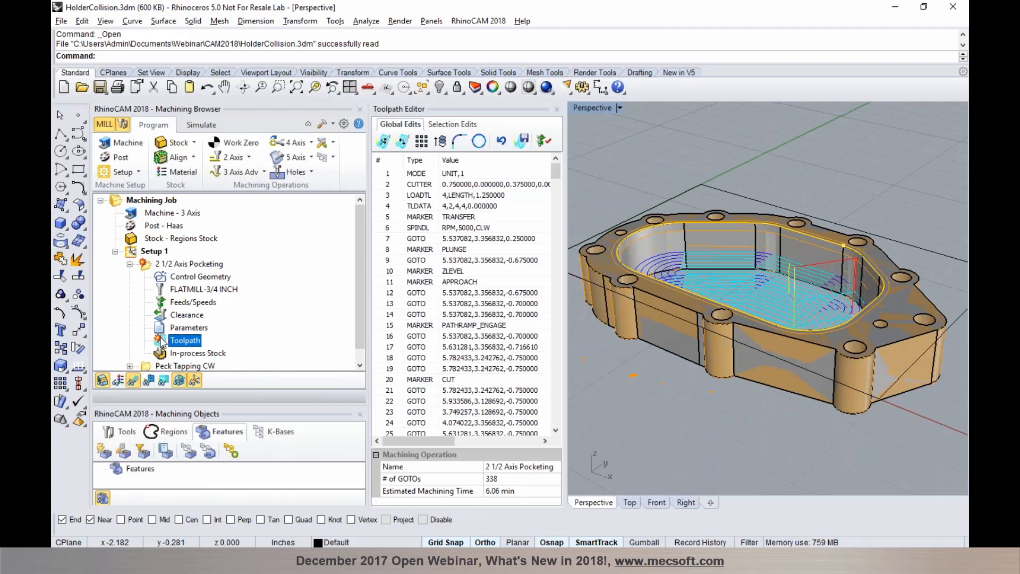
left_click_drag(556, 178, 534, 414)
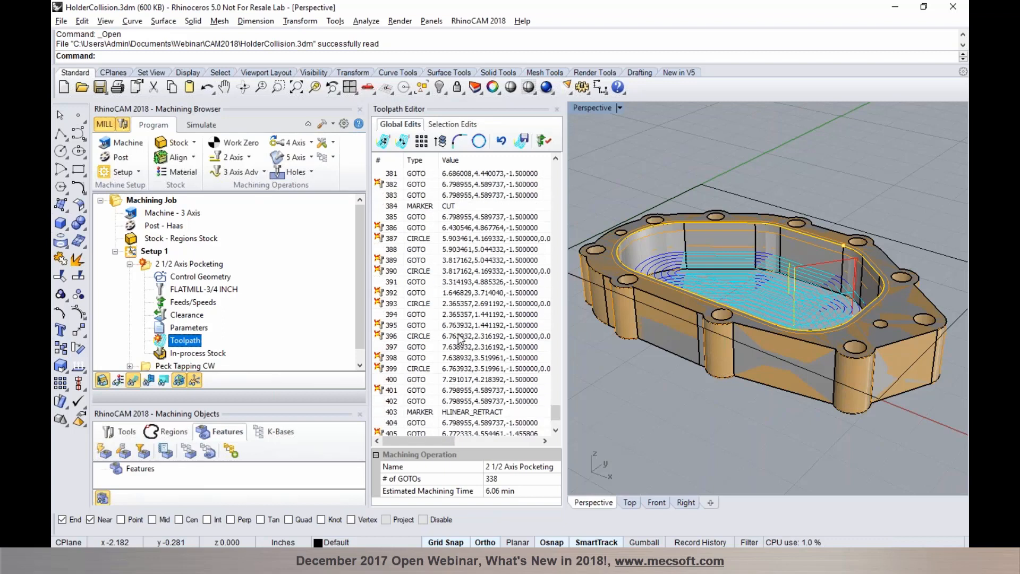
left_click(389, 184)
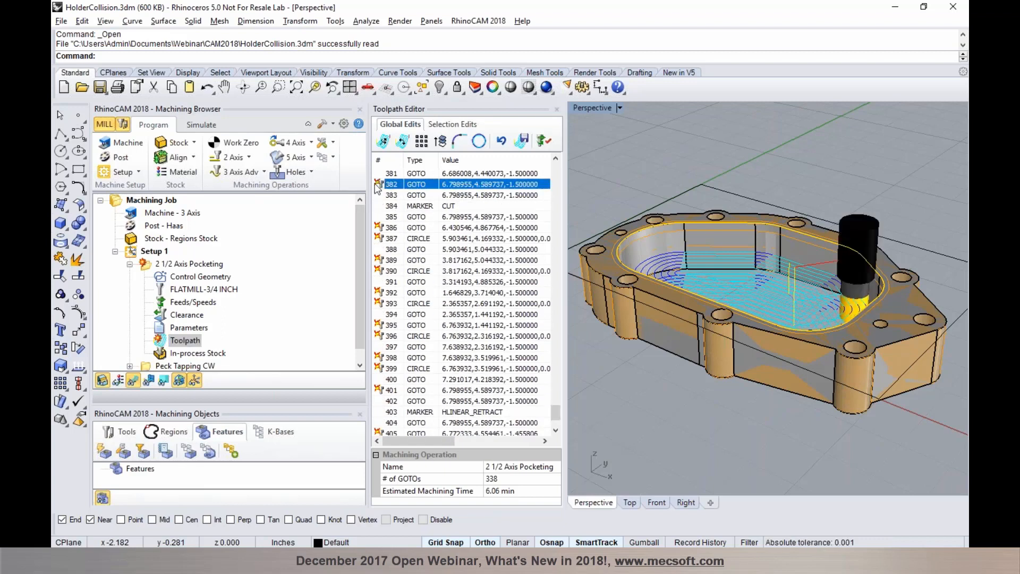
right_click_drag(870, 274, 883, 273)
scroll(823, 289, "down", 5)
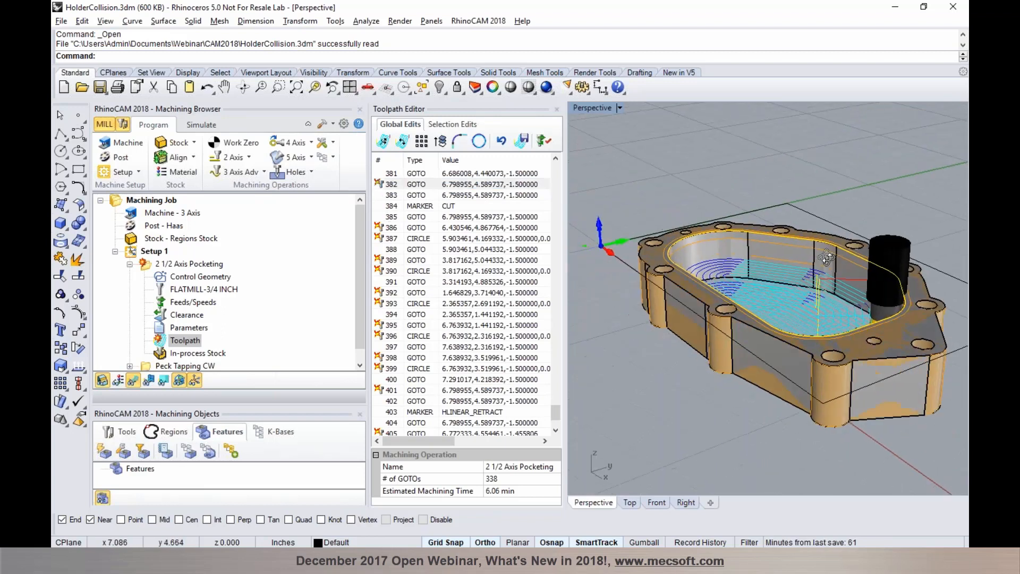
scroll(823, 290, "up", 8)
scroll(823, 286, "up", 4)
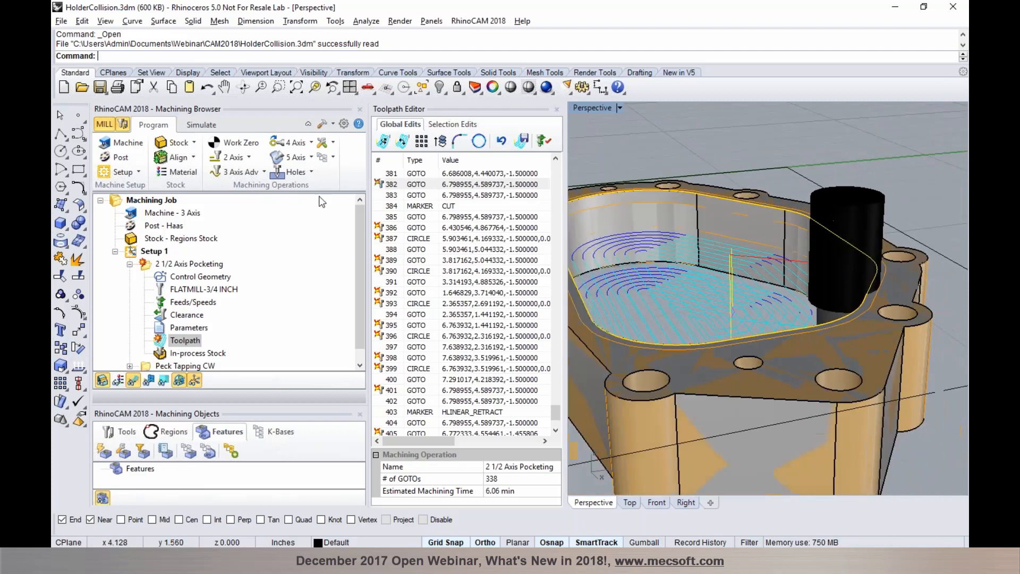
Step: Examine the holder collision on the simulated stock, close the Toolpath Editor and return to programming mode
left_click(202, 124)
right_click_drag(860, 308, 790, 293)
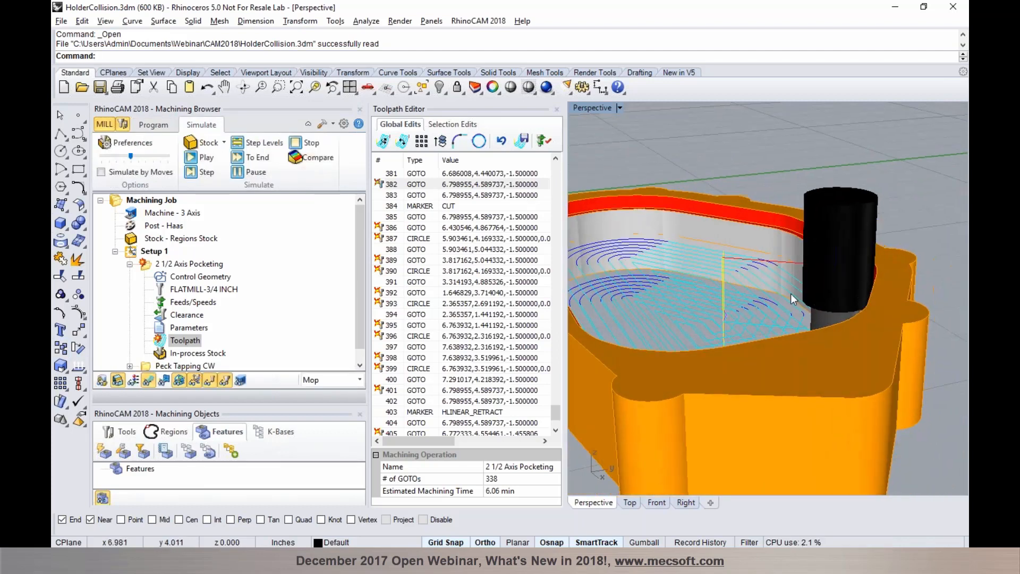
scroll(771, 293, "down", 2)
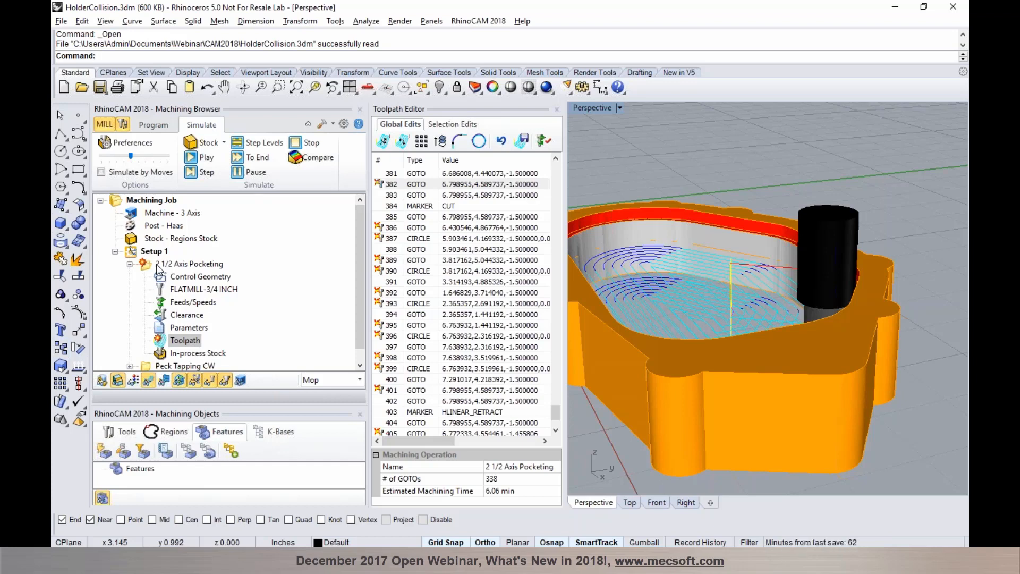
left_click(557, 109)
left_click(152, 125)
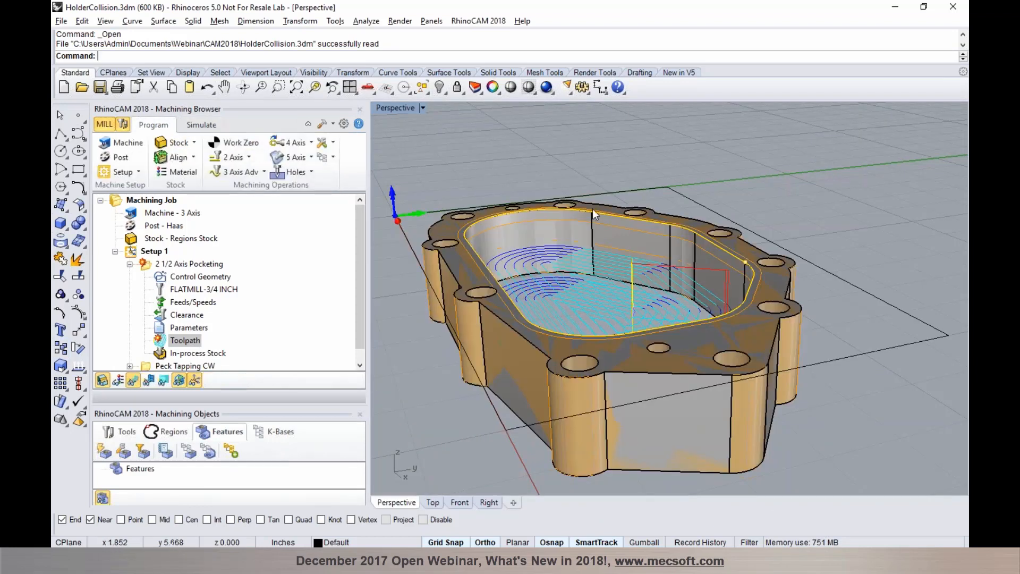
scroll(615, 218, "down", 1)
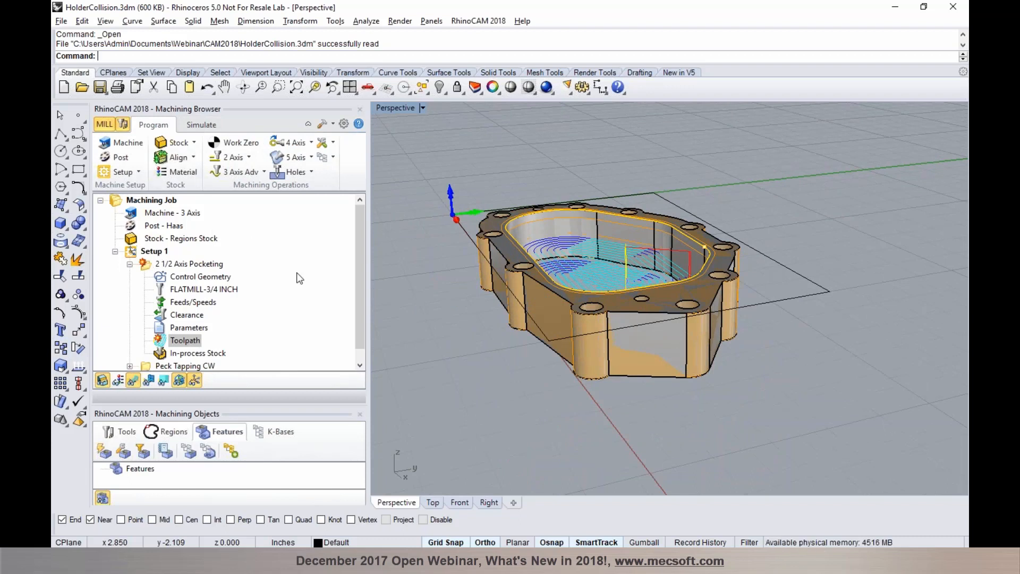
Step: Load the pocketing operation's feeds from the table with 25000 RPM maximum spindle speed and 150 in/min maximum cut feed, and regenerate the toolpath
double_click(144, 265)
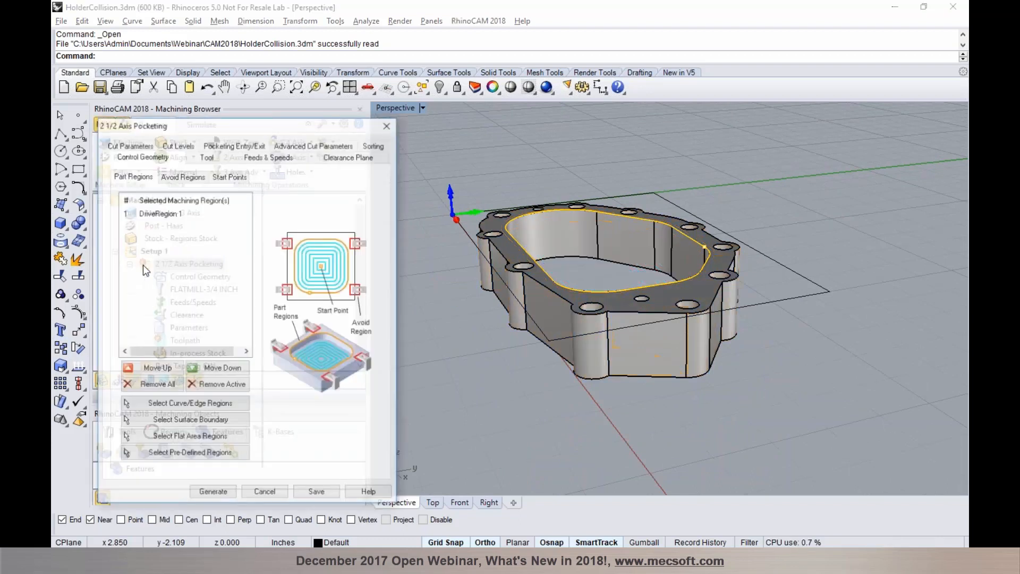
left_click(256, 162)
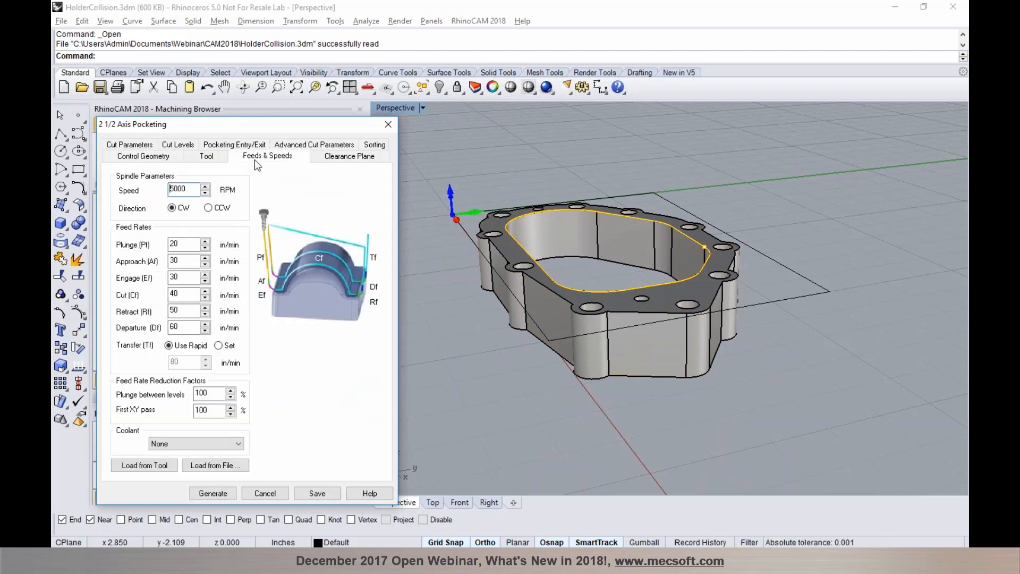
left_click(221, 467)
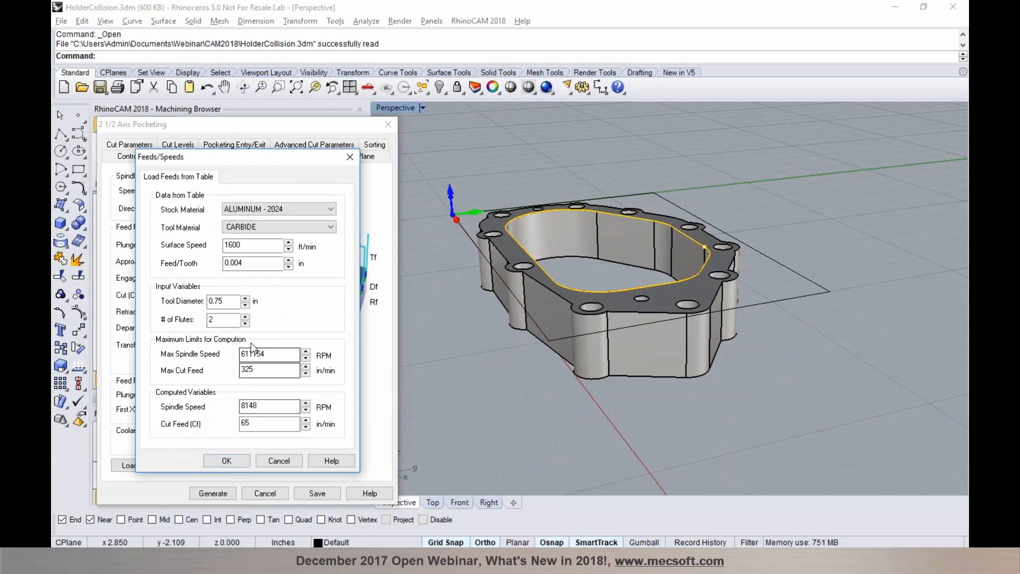
left_click_drag(269, 354, 225, 353)
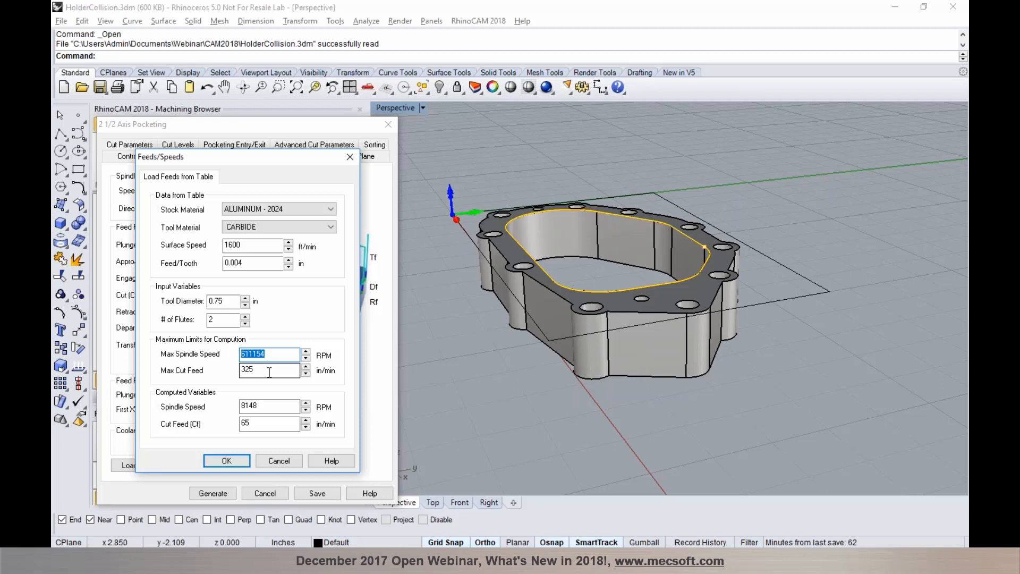
type("25000")
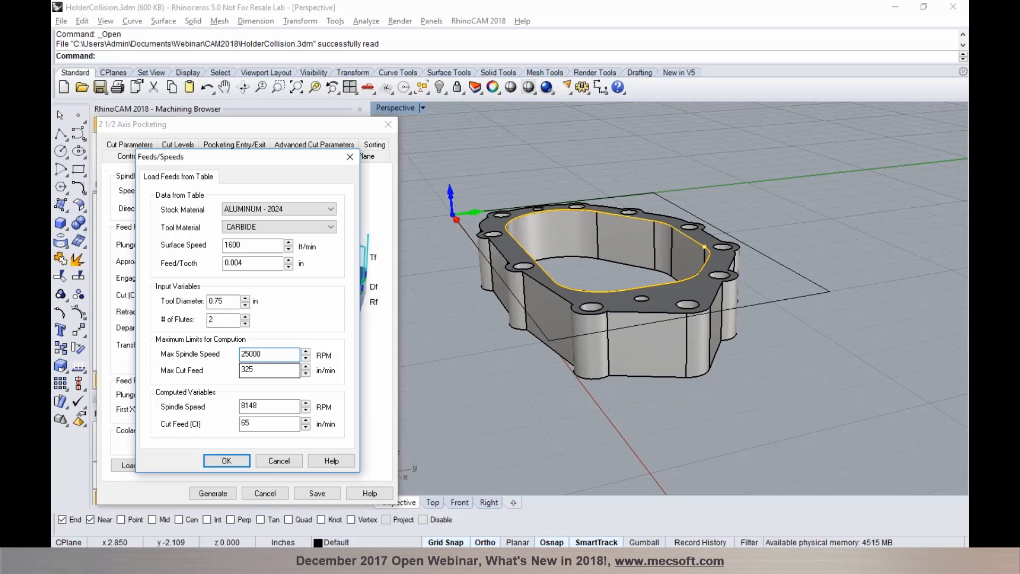
key("Tab")
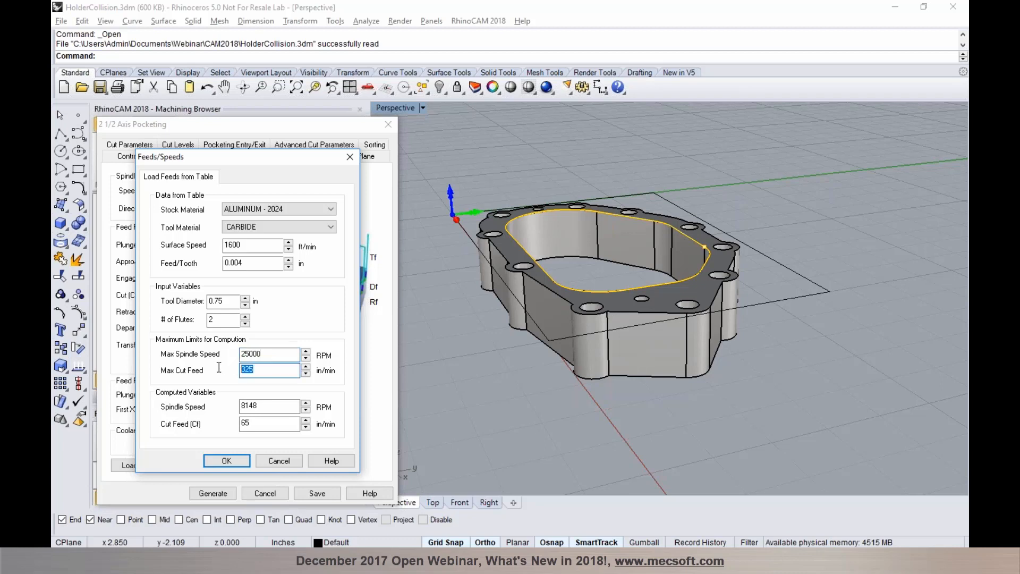
type("150")
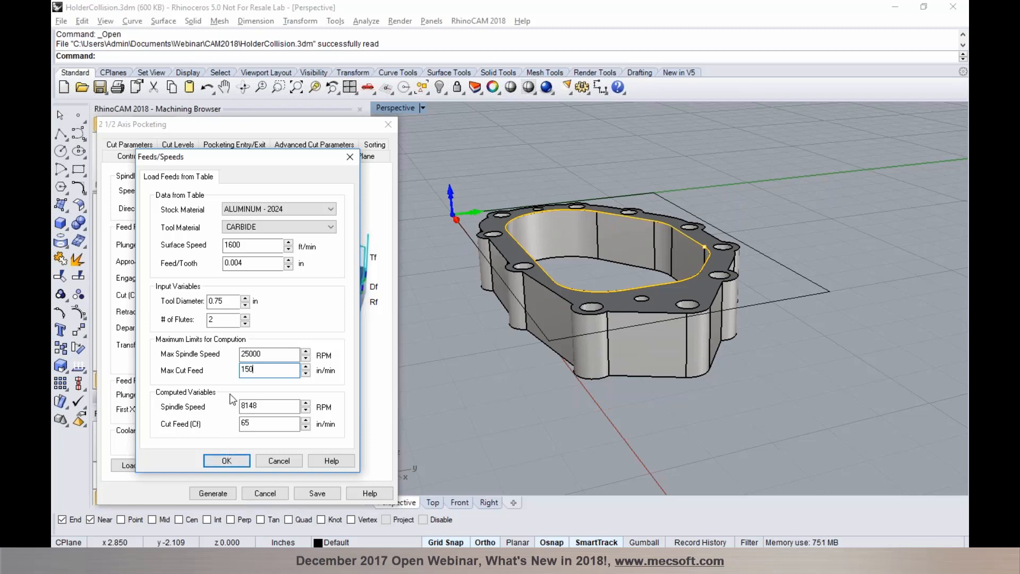
left_click(227, 460)
left_click(226, 495)
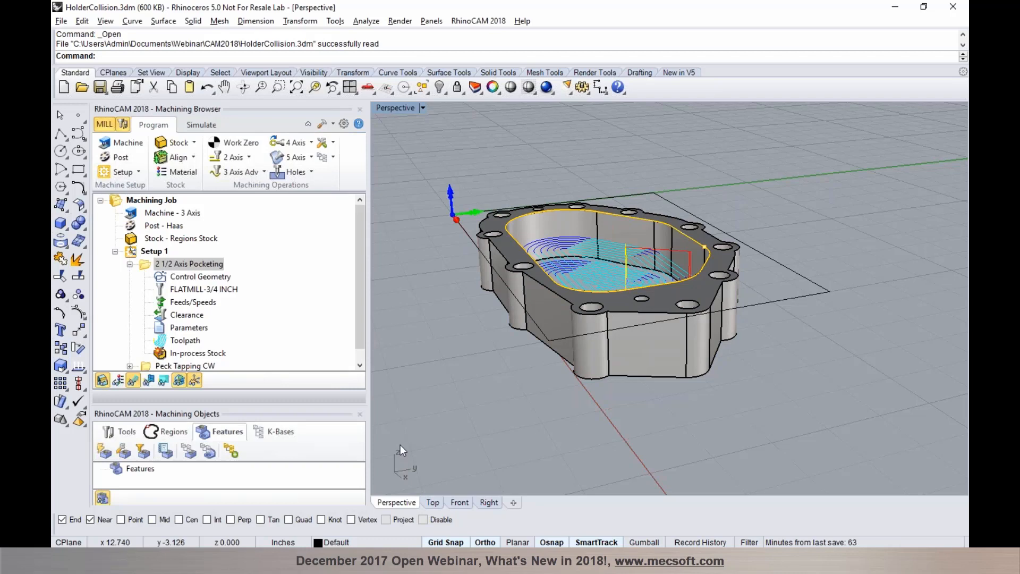
Step: Review the tap types and Peck Tapping cut parameters of the Peck Tapping CW operation and cancel without changes
left_click(129, 264)
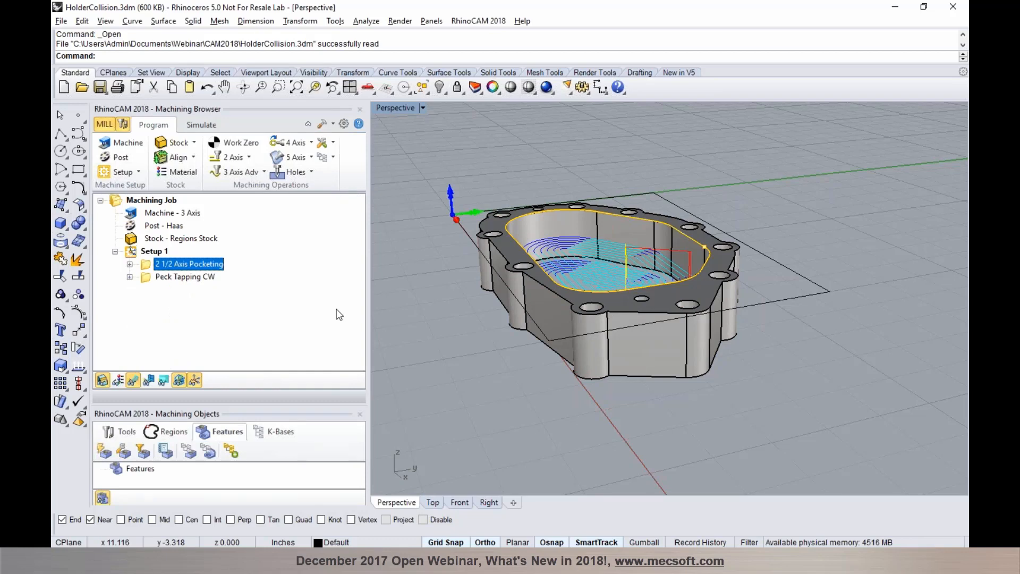
left_click(190, 278)
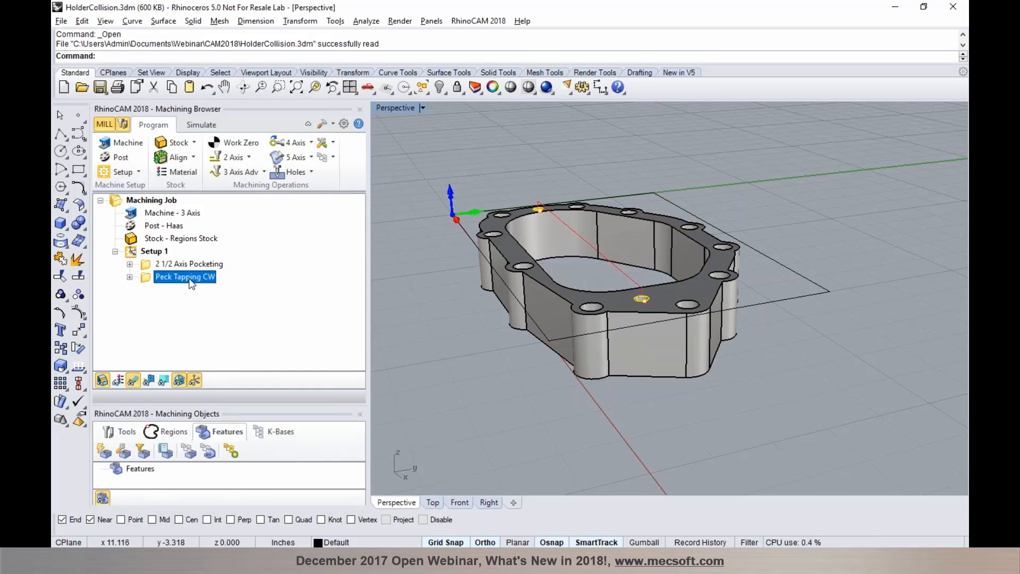
double_click(148, 276)
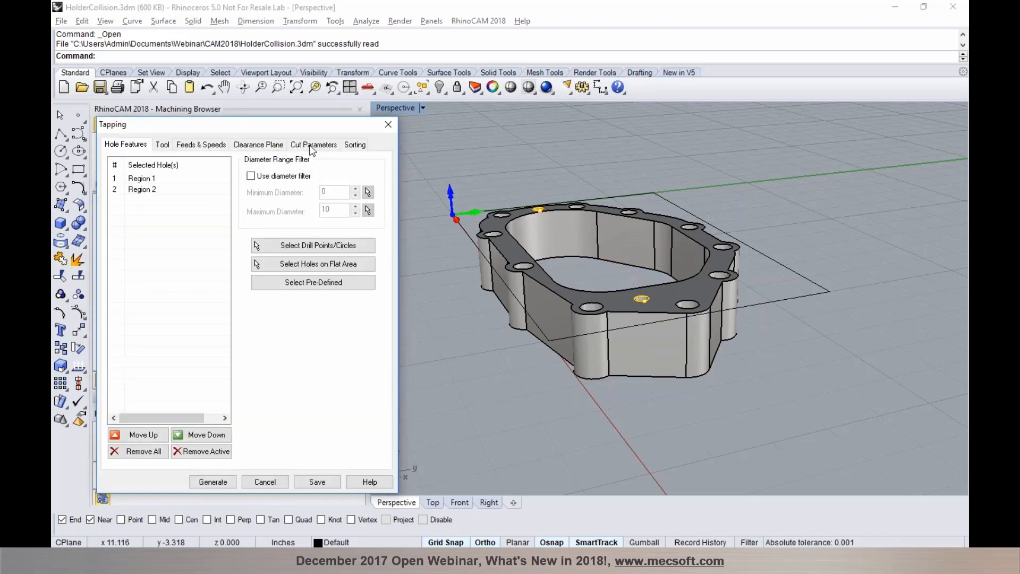
left_click(312, 146)
left_click(203, 184)
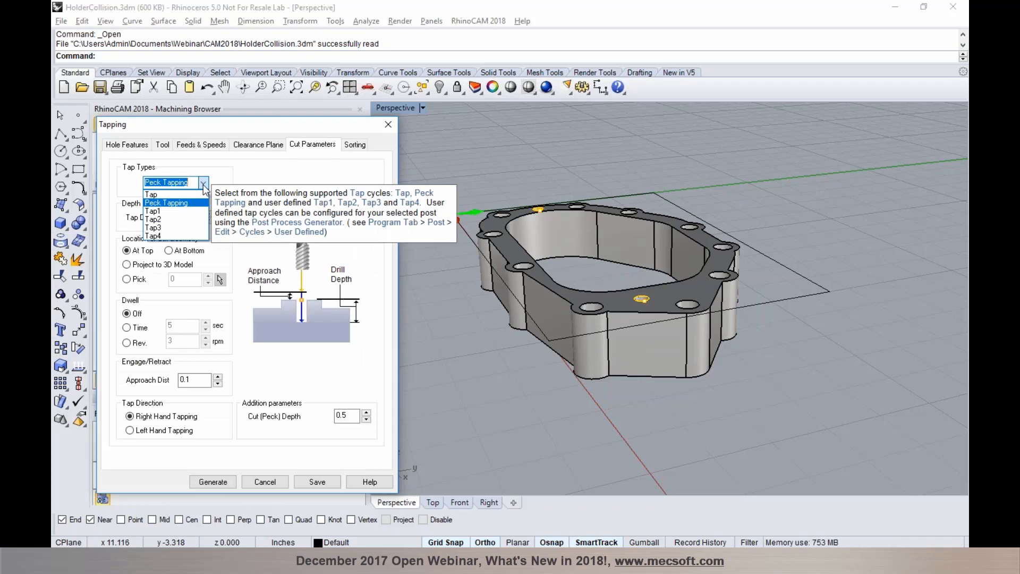
left_click(194, 207)
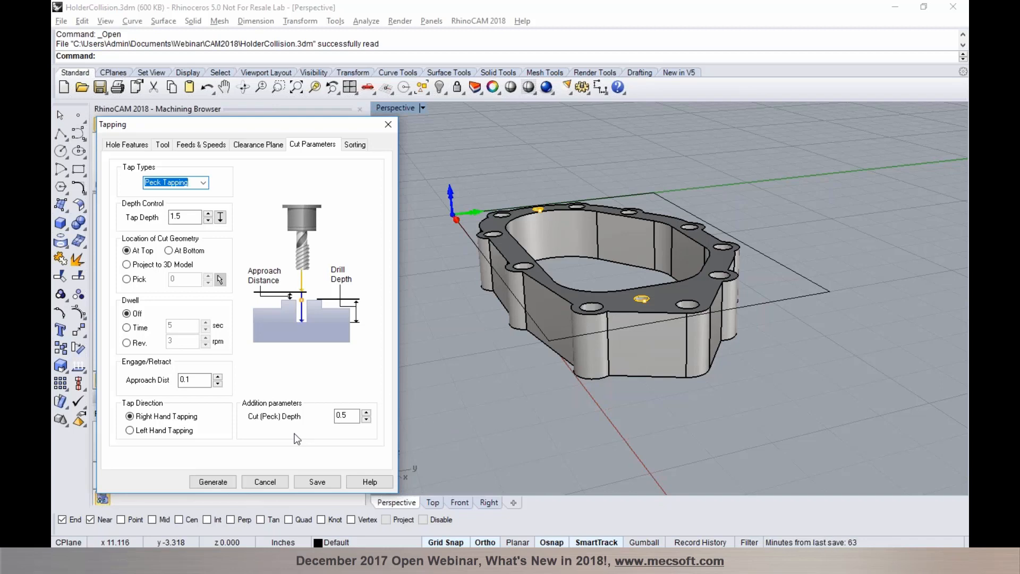
left_click(203, 183)
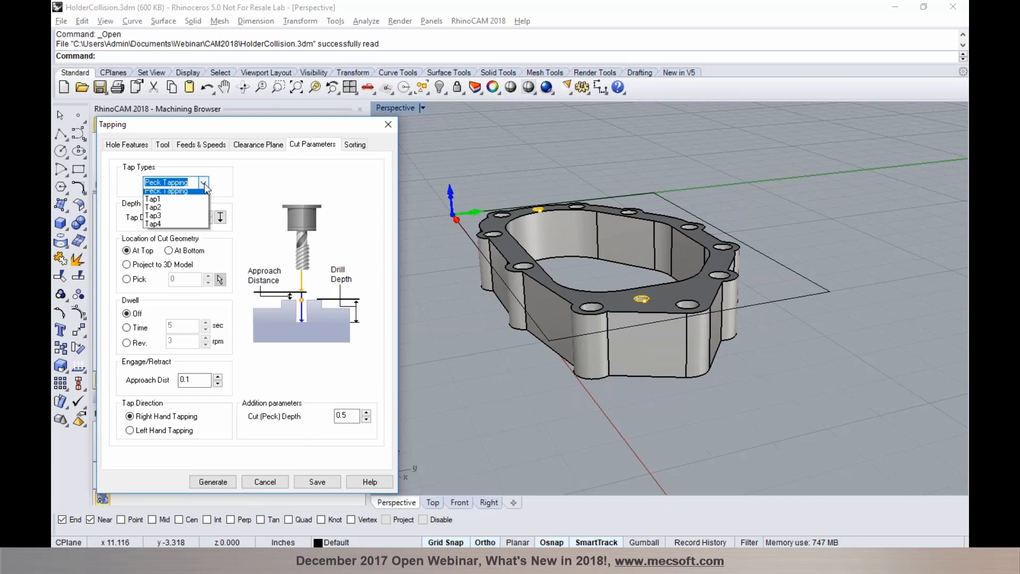
left_click(204, 183)
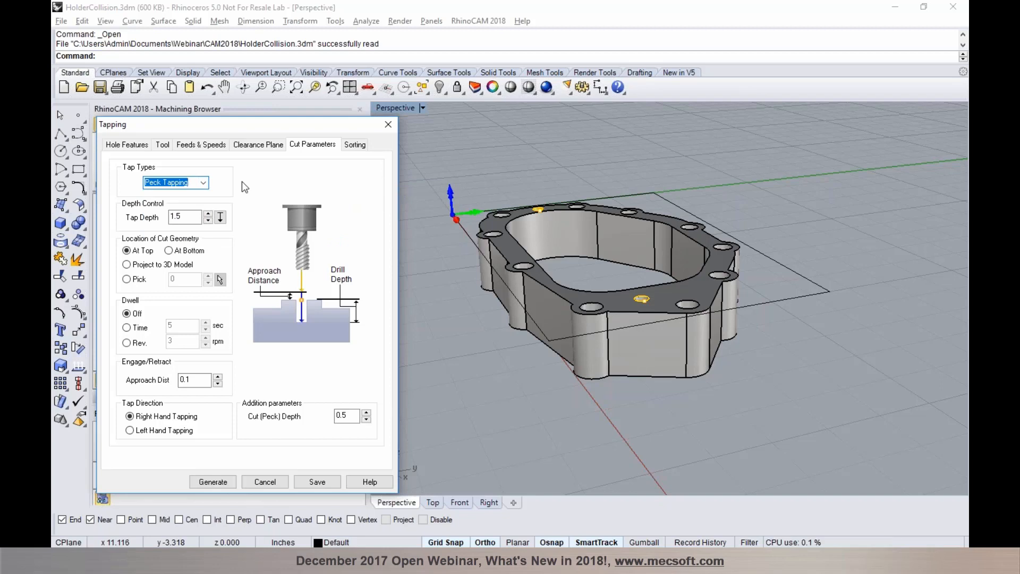
left_click(265, 483)
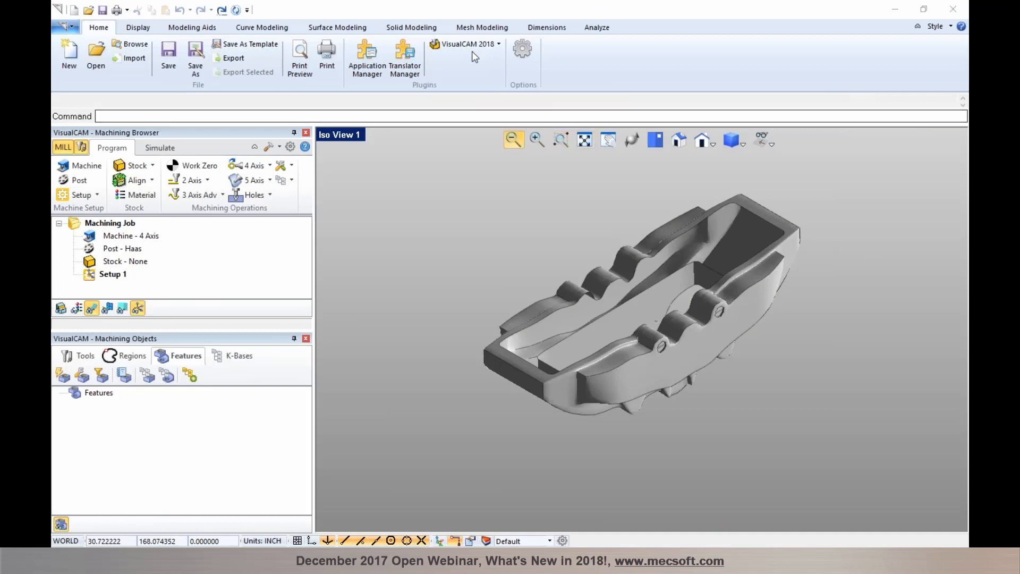
Step: Load the MESH module in VisualCAM and review its Model and Inspect & Modify tools
left_click(499, 44)
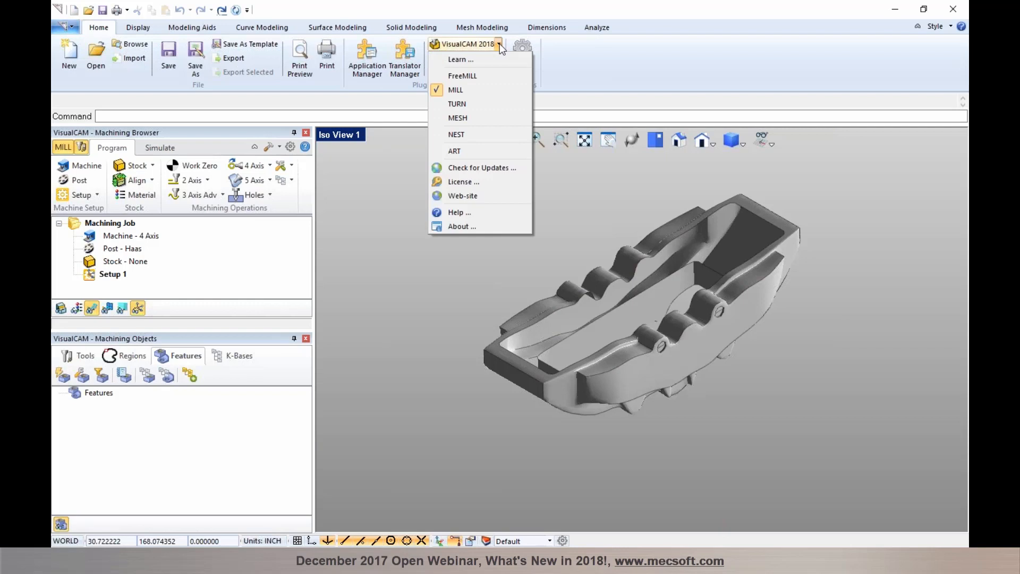
left_click(447, 118)
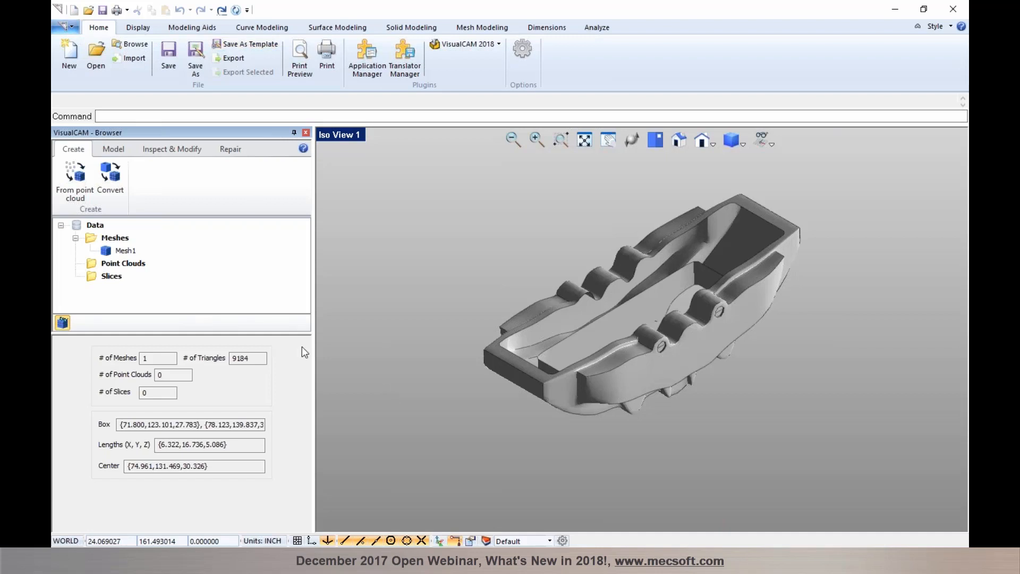
left_click(114, 150)
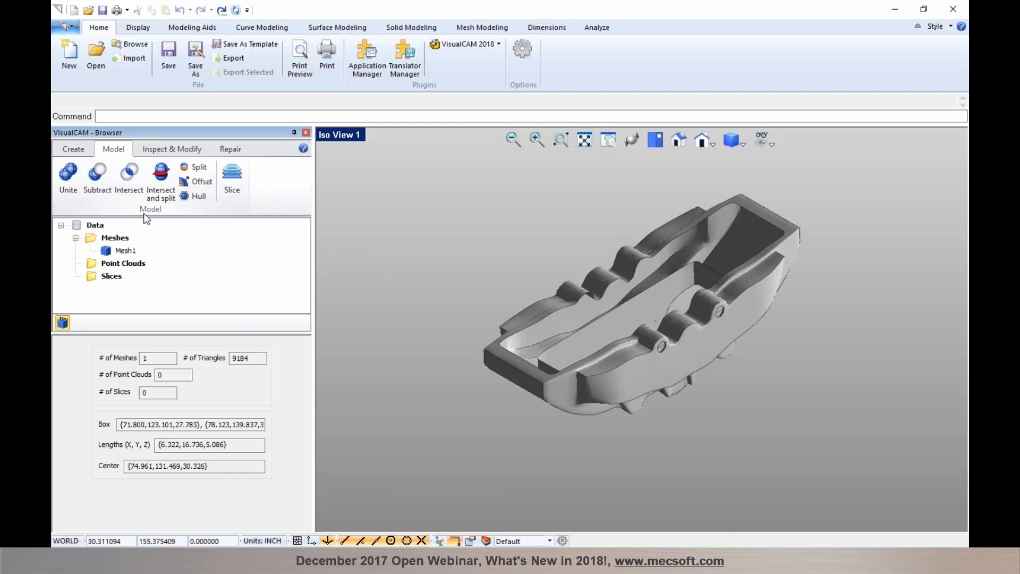
left_click(176, 149)
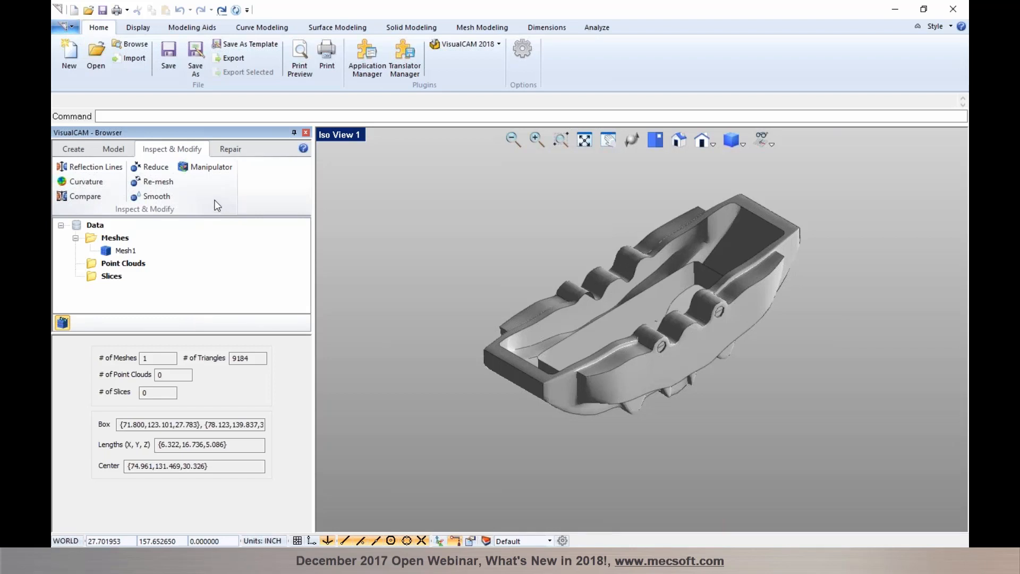
Step: Repair the open mesh with Auto Fix so that its holes are closed
left_click(234, 149)
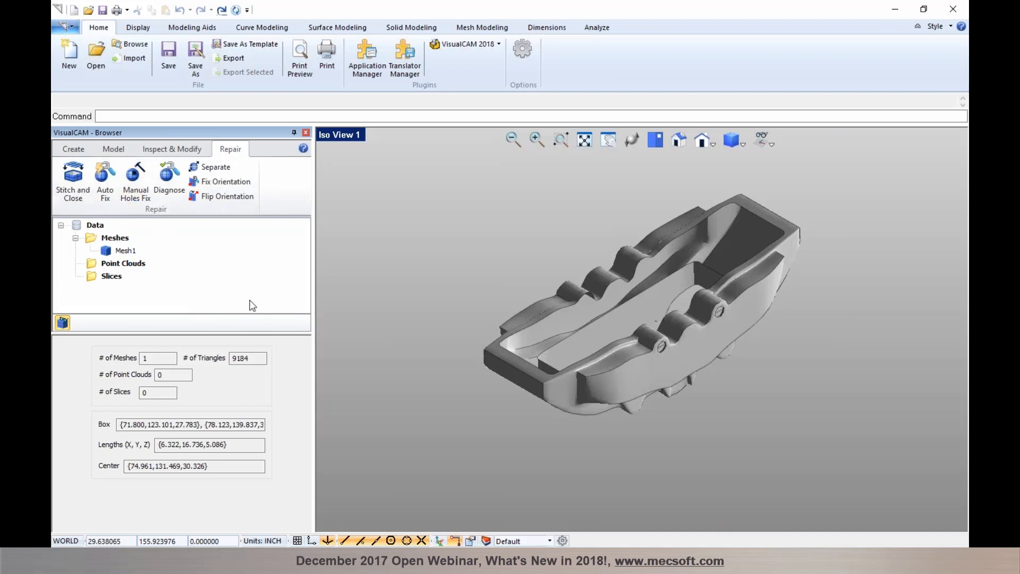
right_click_drag(587, 324, 611, 306)
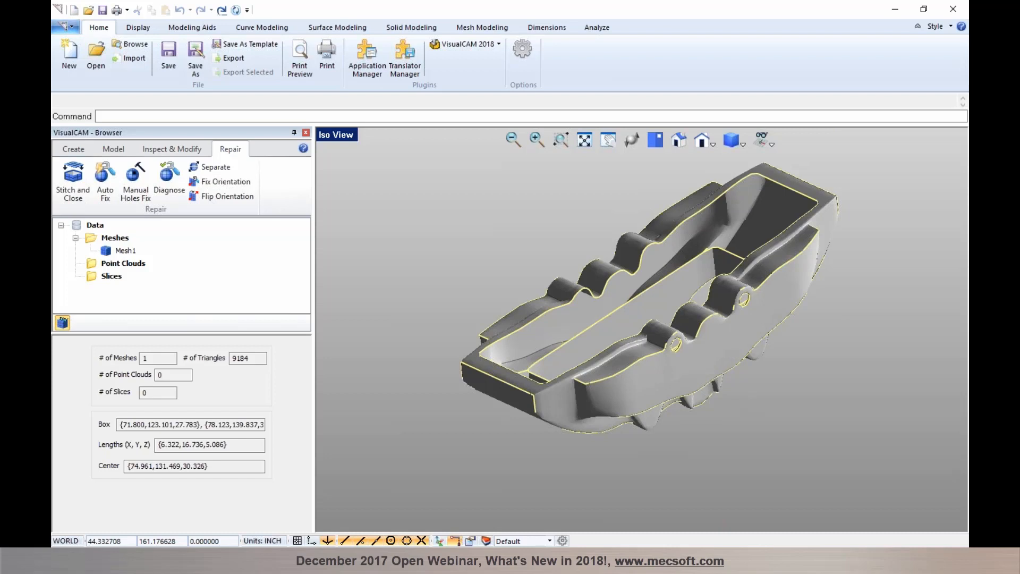
left_click(99, 189)
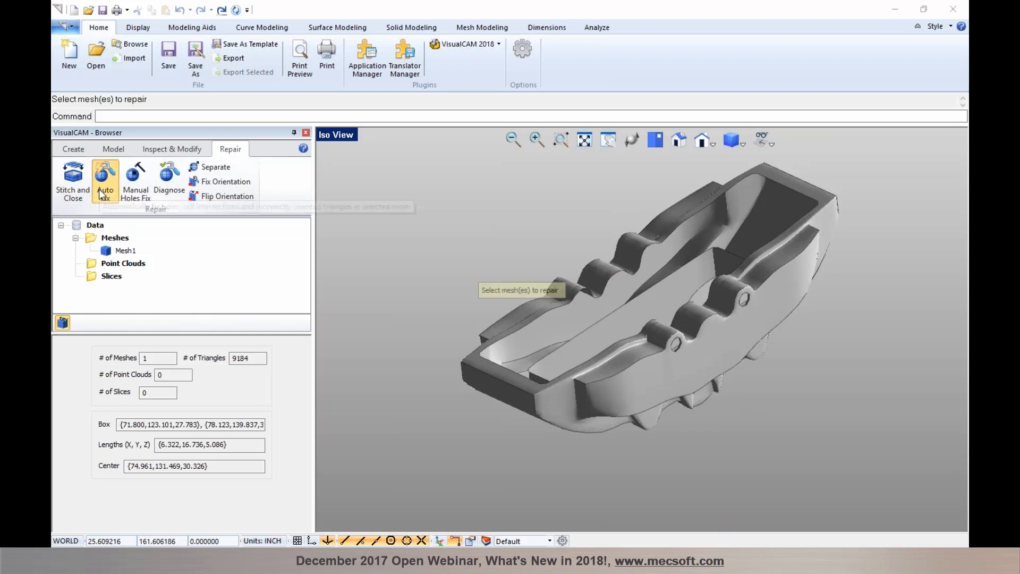
left_click(472, 362)
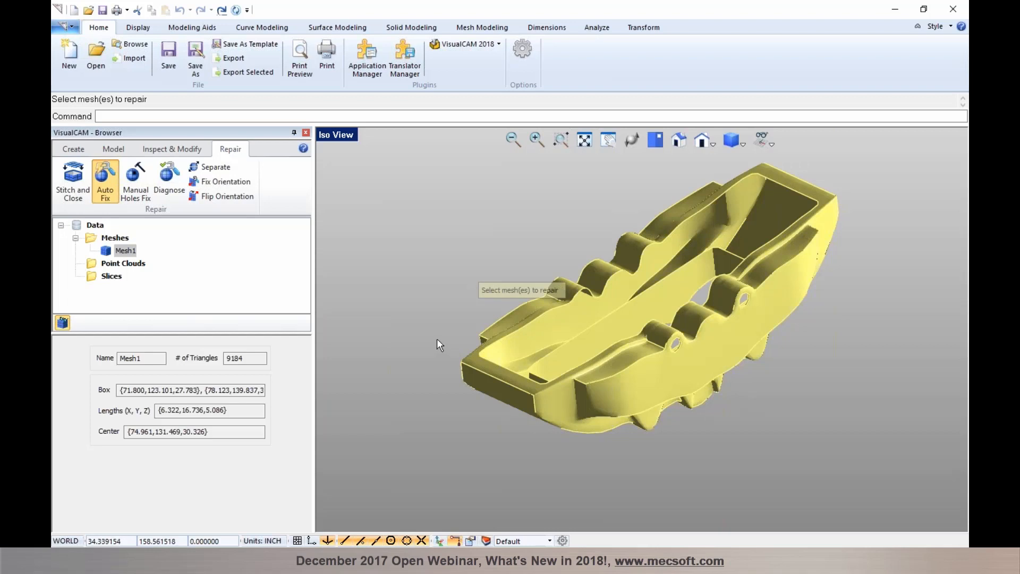
right_click(437, 339)
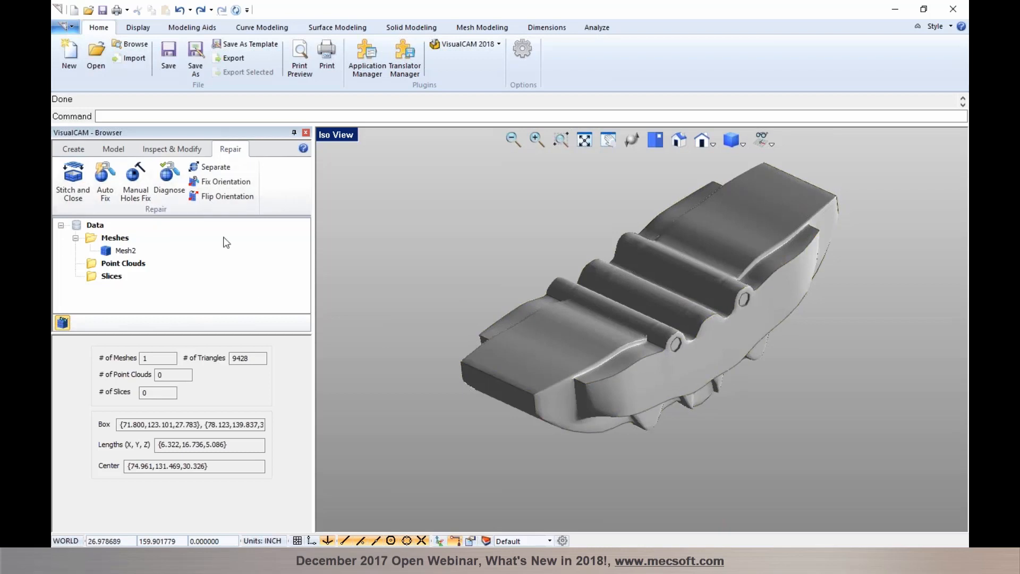
Step: Diagnose the repaired mesh for open edges and close the diagnosis
left_click(170, 183)
left_click(565, 345)
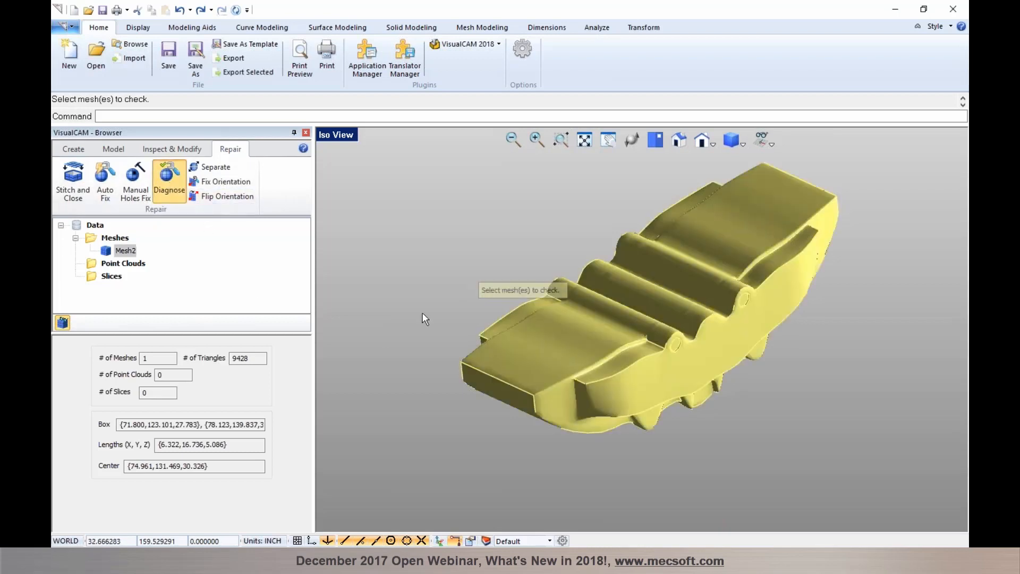
left_click_drag(223, 333, 227, 293)
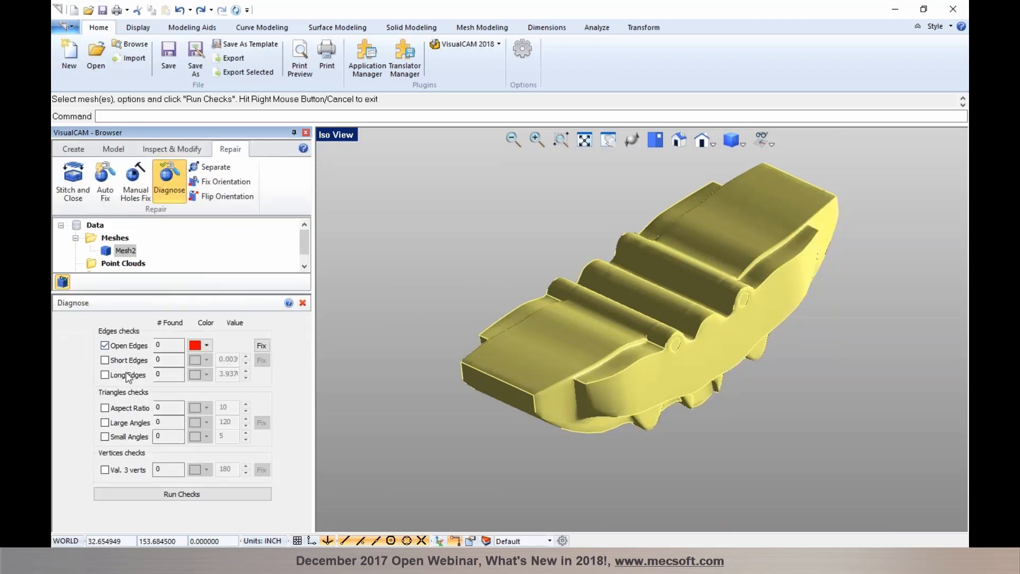
left_click(161, 495)
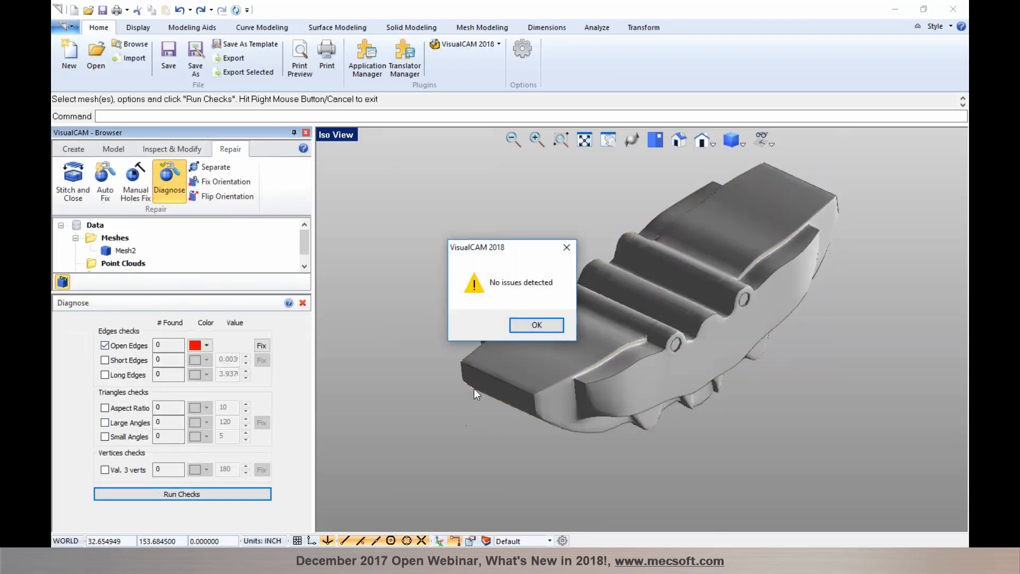
left_click(537, 325)
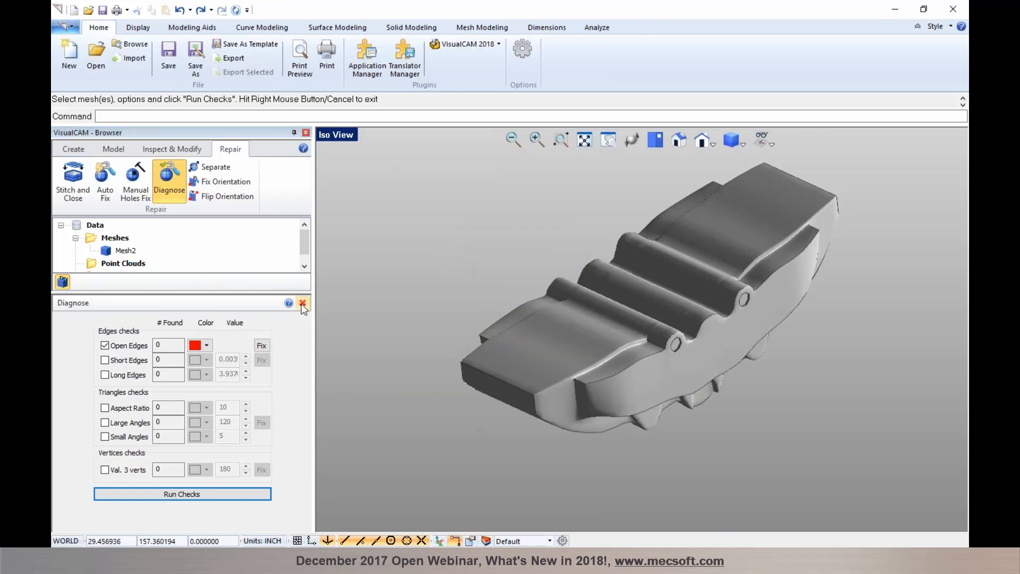
left_click(302, 304)
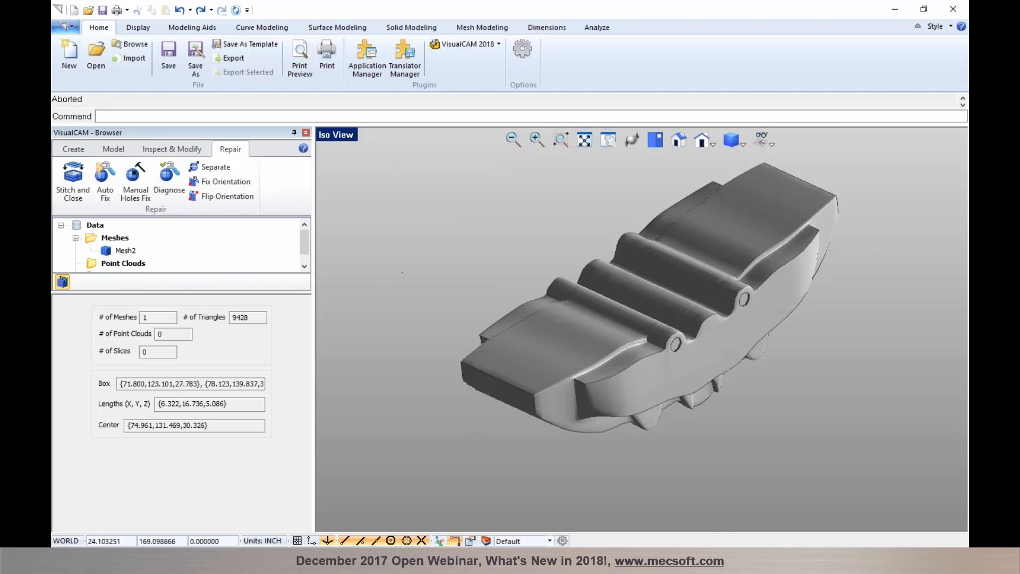
Step: Load the MILL module and generate a 3-axis Parallel Finishing toolpath on the repaired mesh with the BALLMILL-1/2 INCH tool
left_click(500, 45)
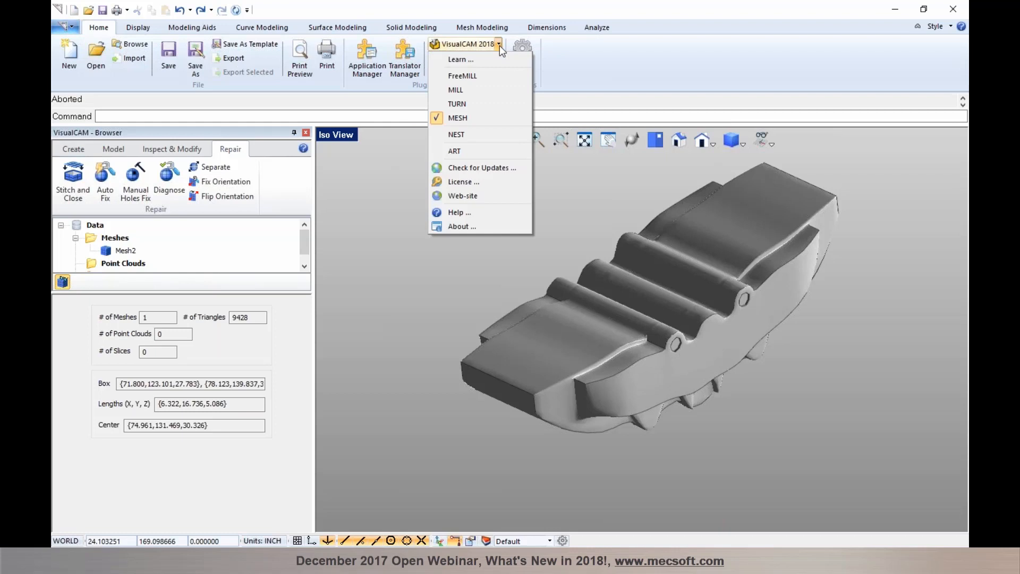
left_click(478, 90)
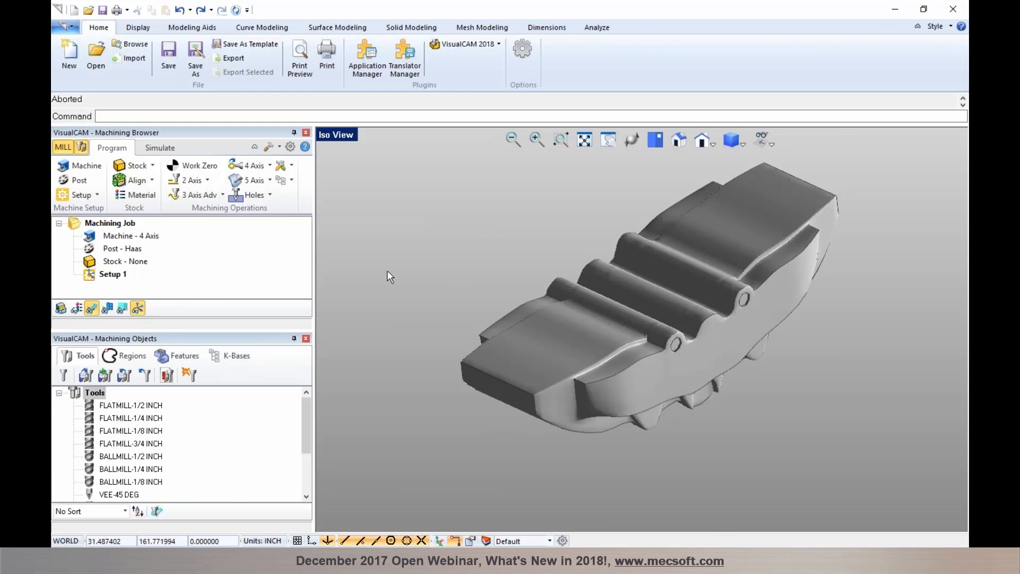
left_click(223, 198)
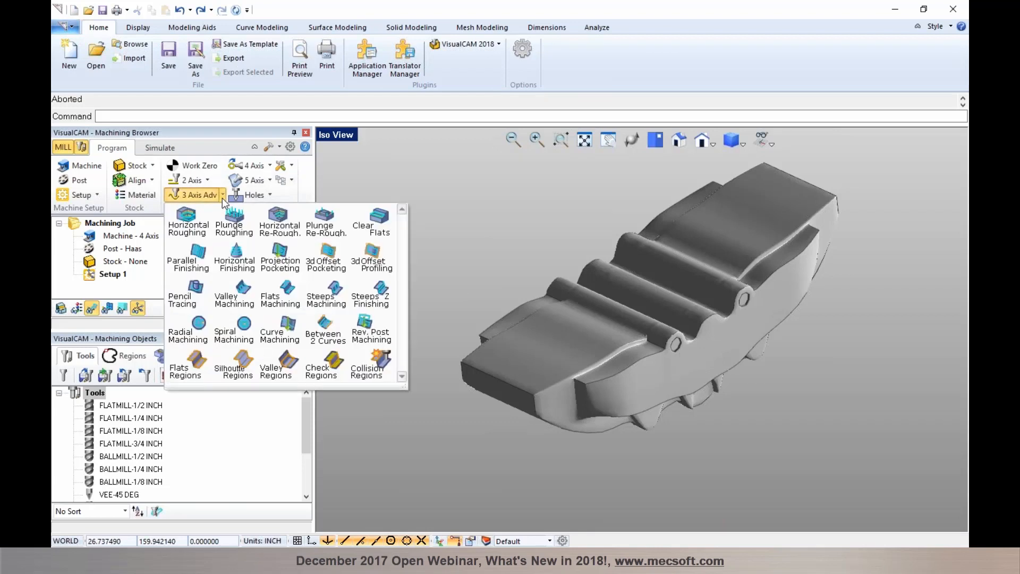
left_click(179, 252)
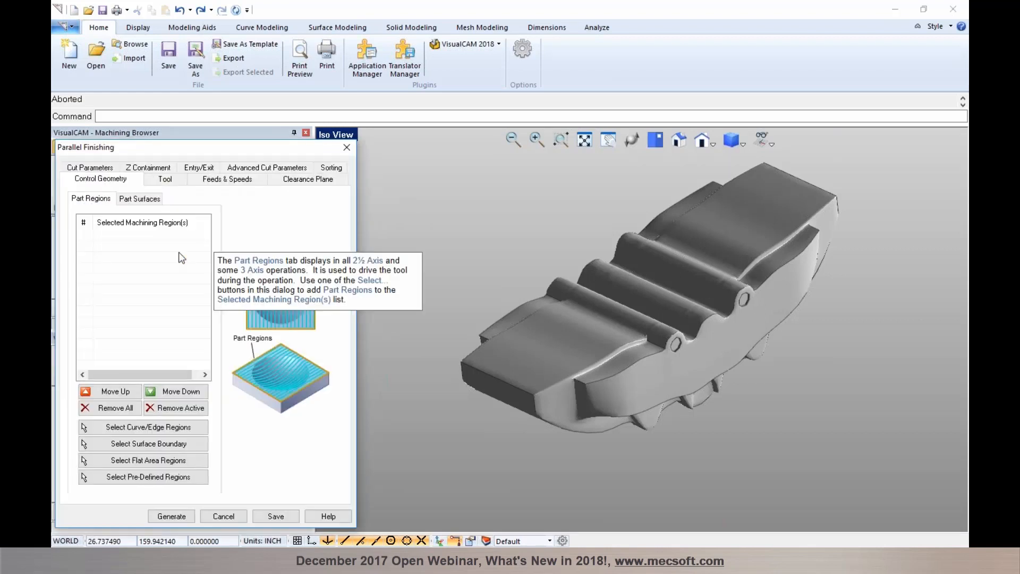
left_click(159, 182)
left_click(126, 268)
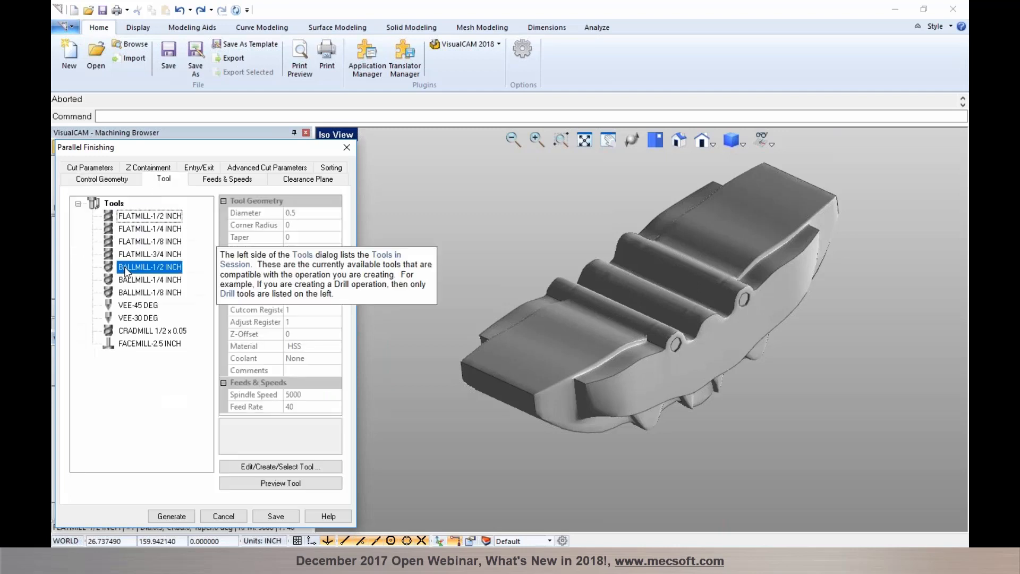
left_click(91, 168)
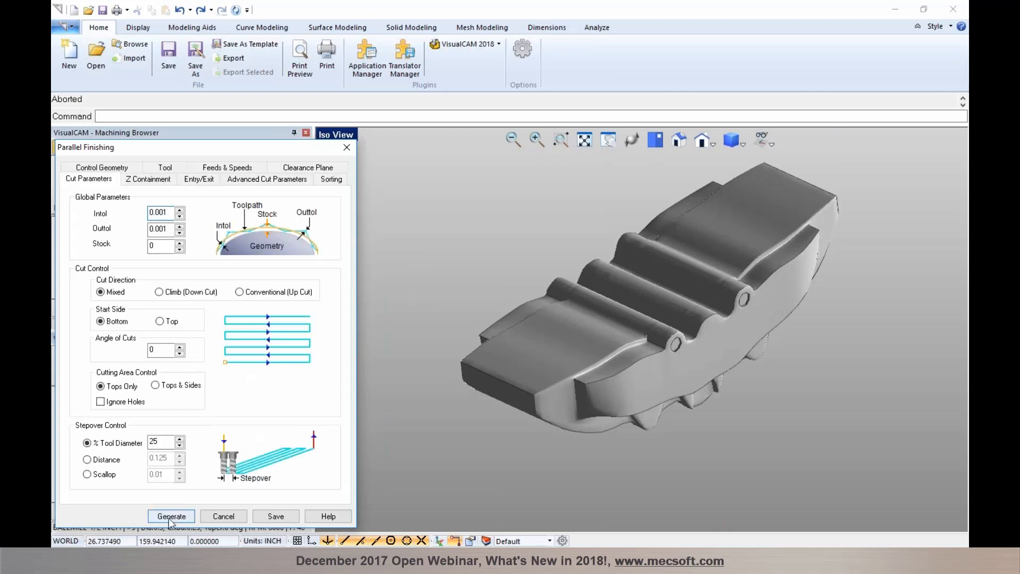
left_click(170, 516)
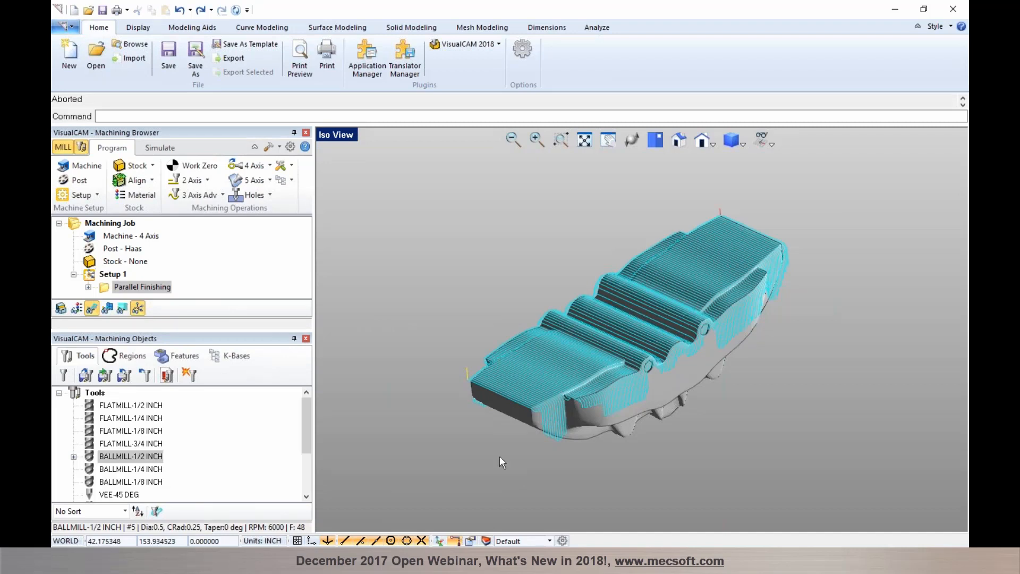
Step: Play the simulation of the Parallel Finishing toolpath, and switch to the Key Highlights in 2018 presentation slide
left_click(160, 147)
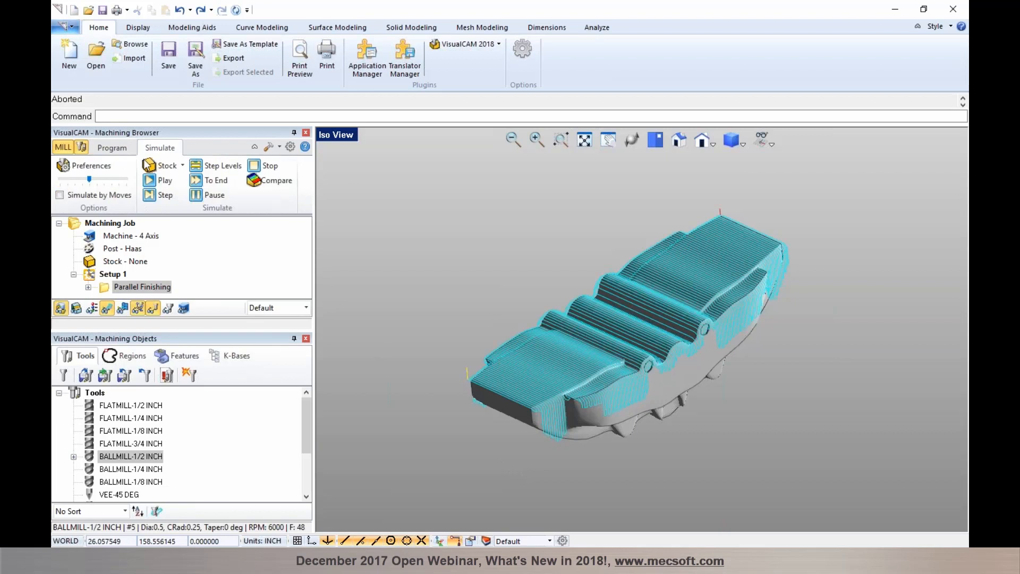
left_click(157, 180)
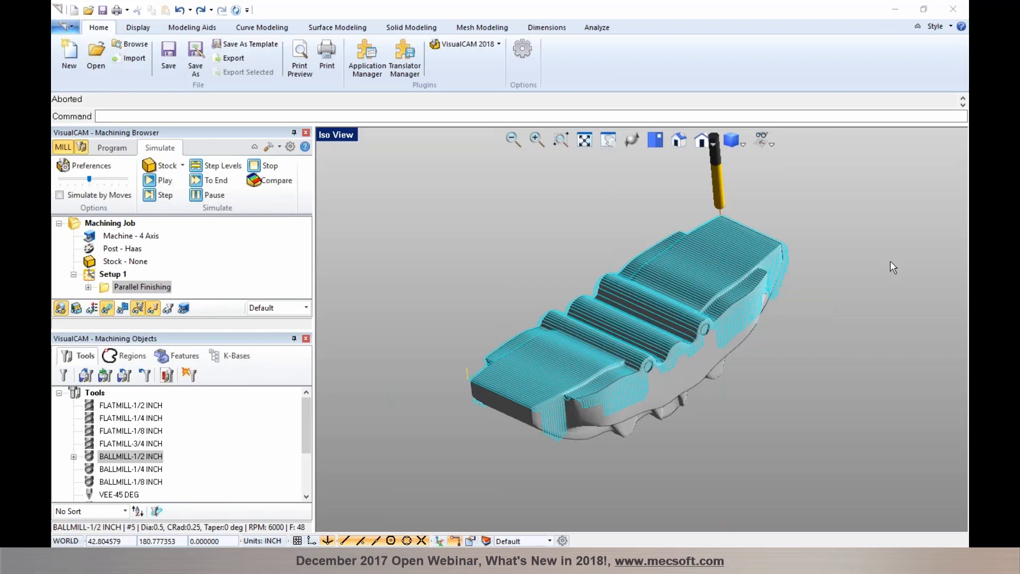
key("alt+Tab")
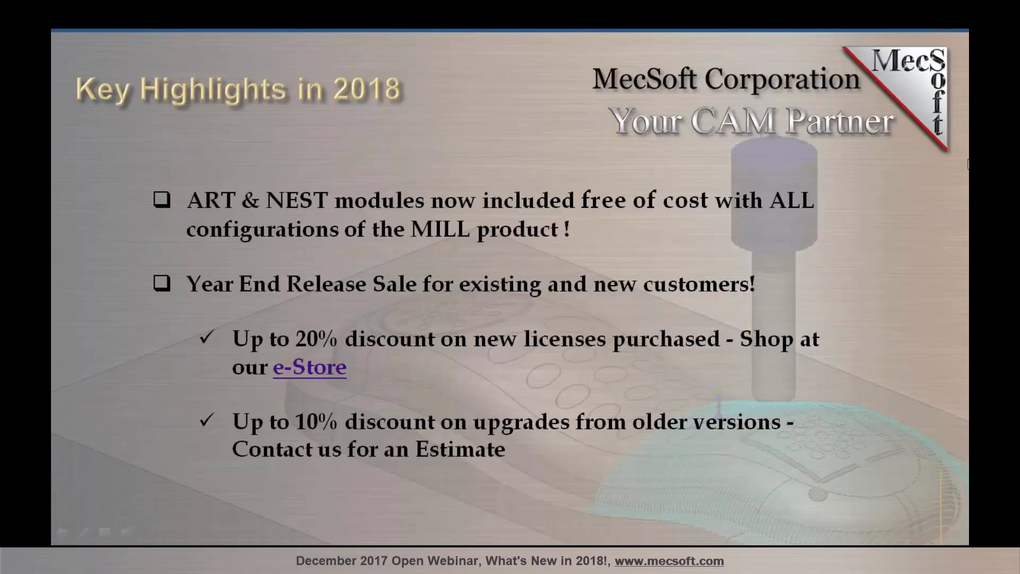